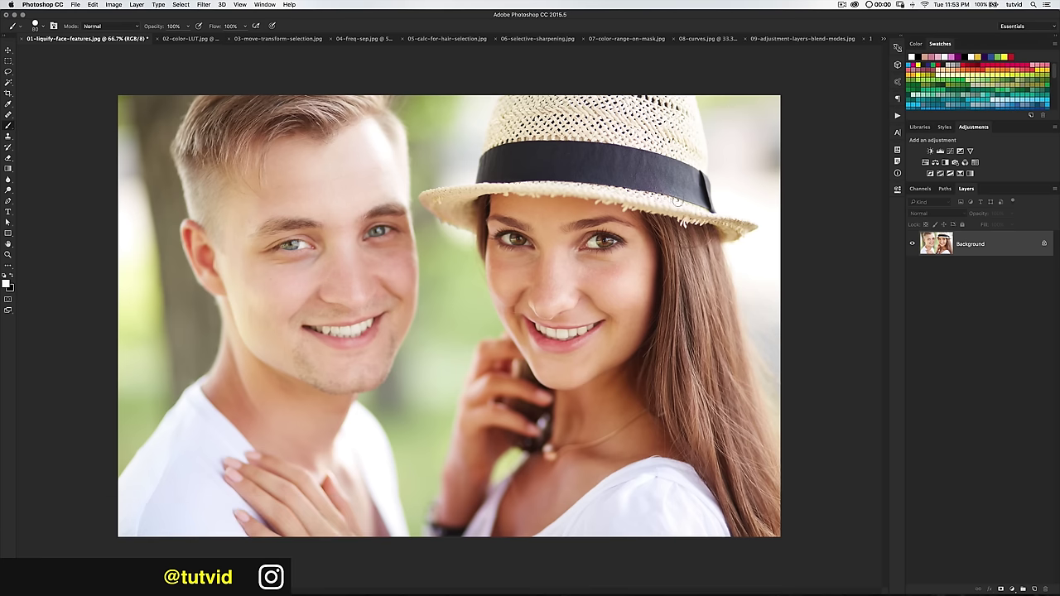
# Convert the Background layer to a smart object and open it in the Liquify filter
pyautogui.rightClick(1001, 247)
pyautogui.click(976, 289)
pyautogui.click(204, 5)
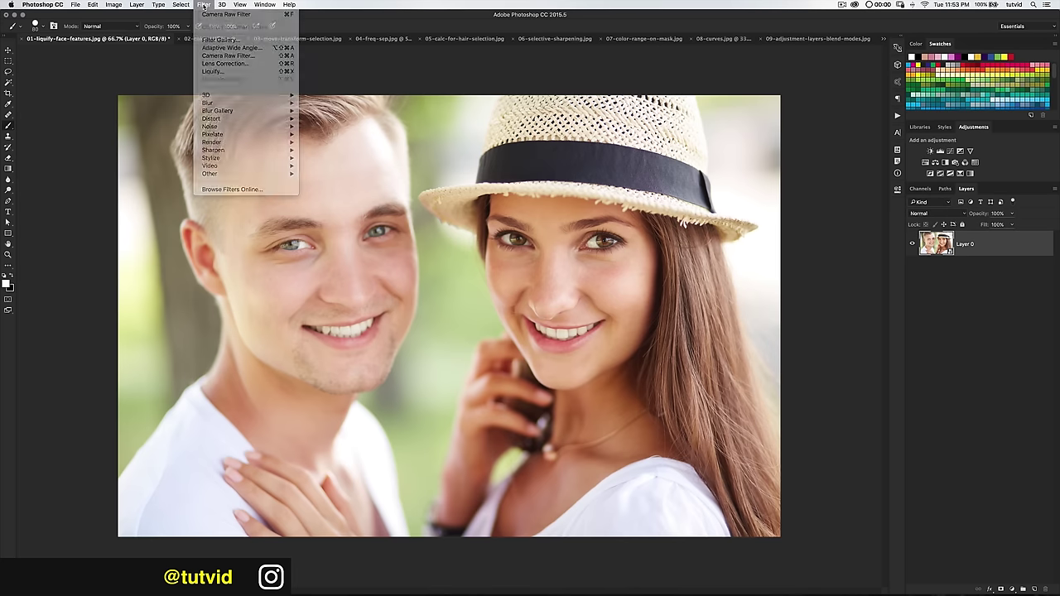
pyautogui.click(237, 72)
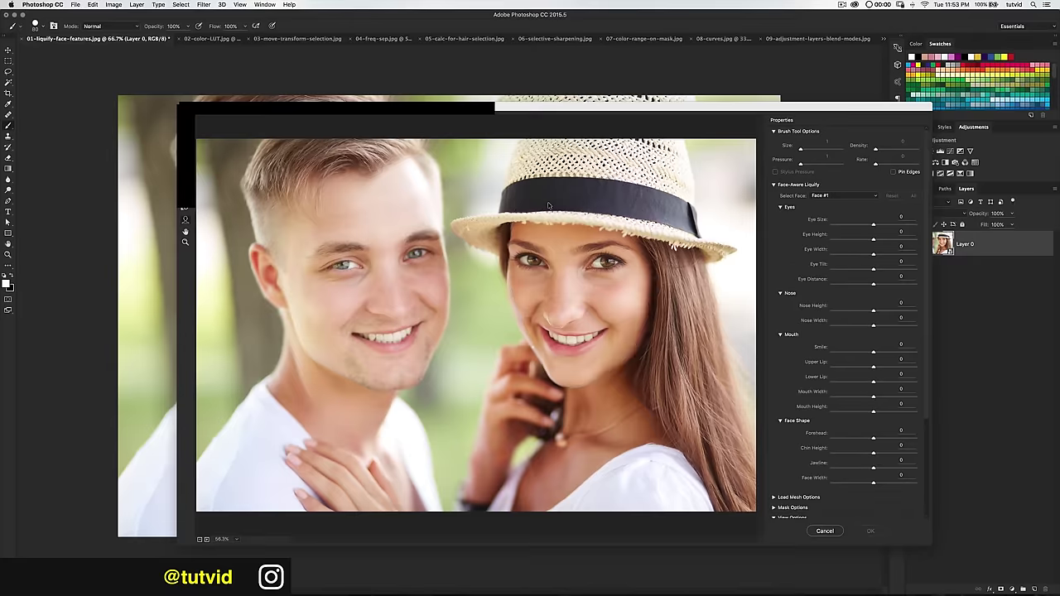
pyautogui.moveTo(571, 105); pyautogui.dragTo(481, 66)
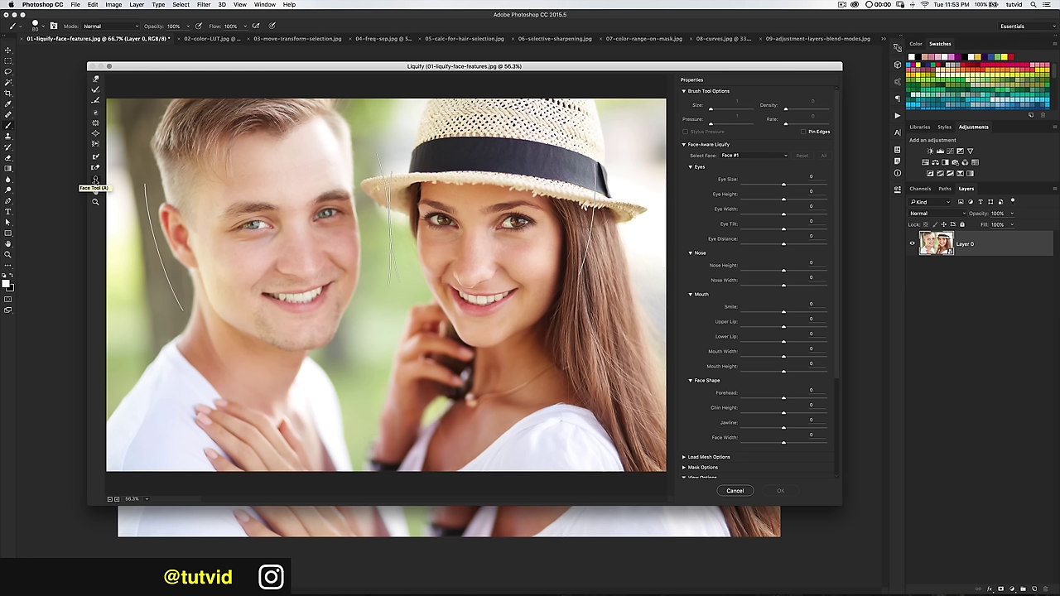
# With the Face tool, set the man's eye size to 100, height to 18 and width to -100, and the woman's eye size to 57
pyautogui.click(95, 180)
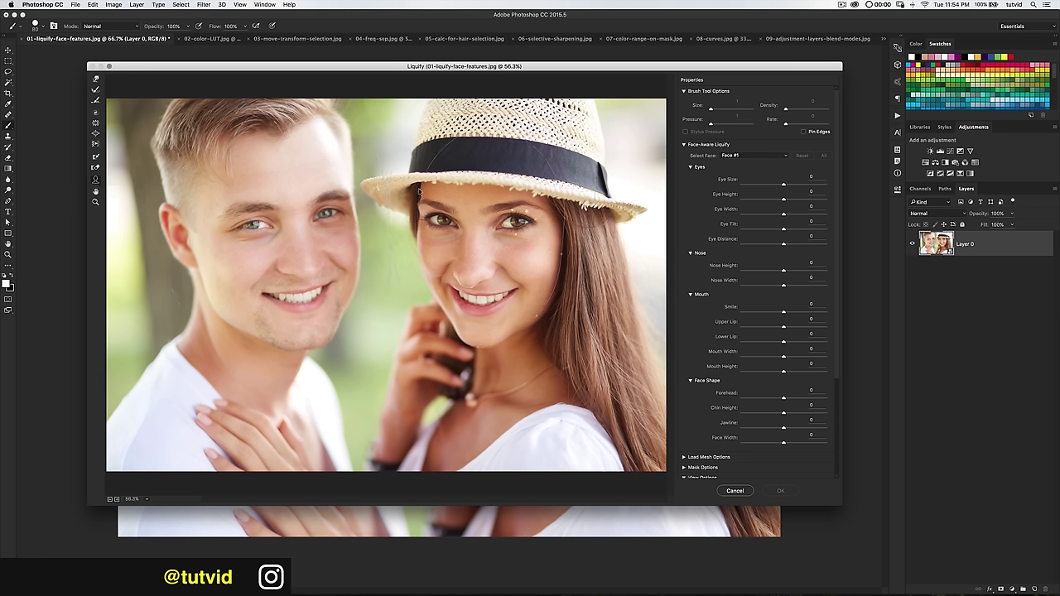
pyautogui.moveTo(279, 241)
pyautogui.moveTo(237, 217)
pyautogui.moveTo(219, 206); pyautogui.dragTo(388, 230)
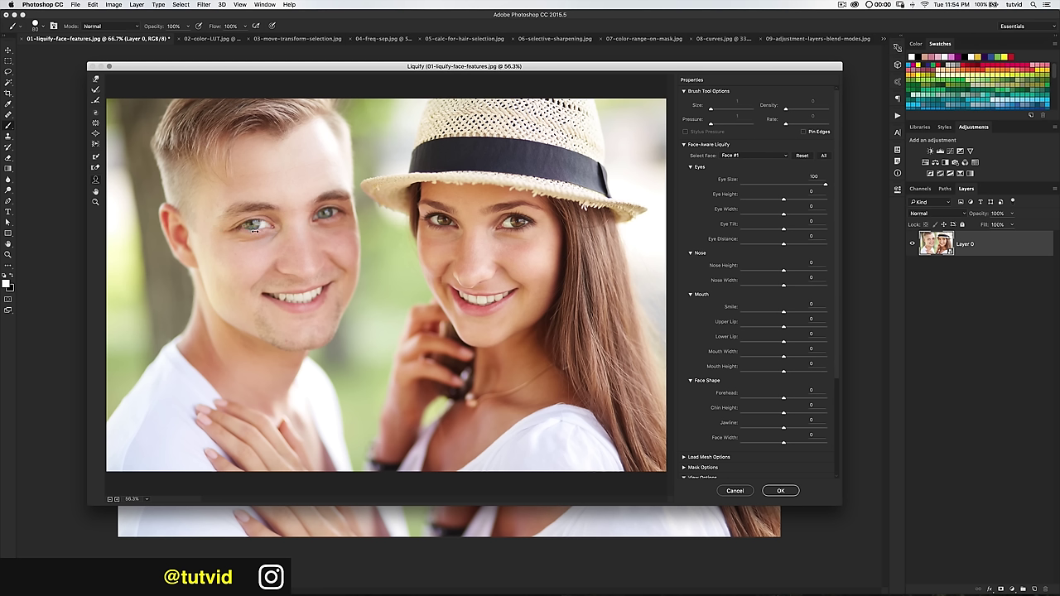
pyautogui.moveTo(256, 213); pyautogui.dragTo(256, 222)
pyautogui.moveTo(333, 217); pyautogui.dragTo(333, 211)
# Set the woman's nose height and width to 100 and the man's nose width to 63
pyautogui.moveTo(470, 284)
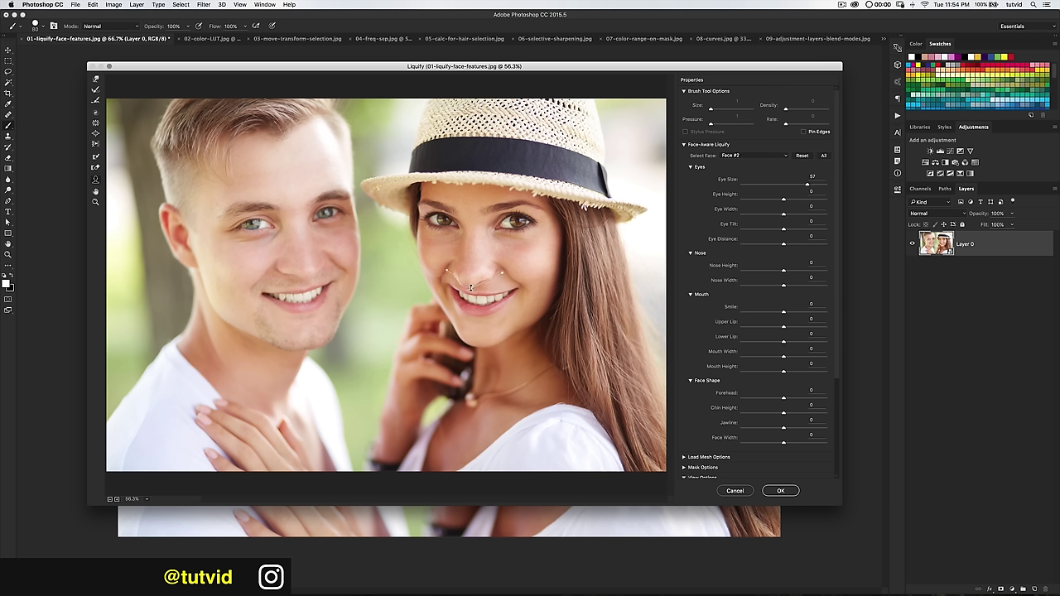
pyautogui.moveTo(450, 269); pyautogui.dragTo(427, 265)
# Reshape the man's face with forehead -49, chin height 95, jawline -36 and face width -27
pyautogui.moveTo(261, 123)
pyautogui.moveTo(261, 128); pyautogui.dragTo(261, 147)
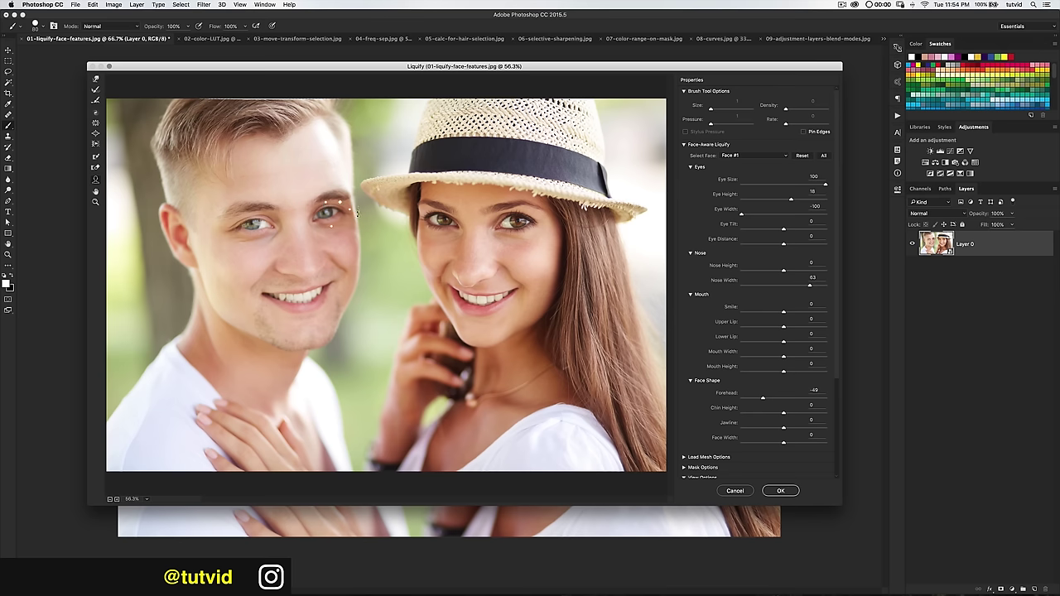
pyautogui.moveTo(192, 262); pyautogui.dragTo(204, 270)
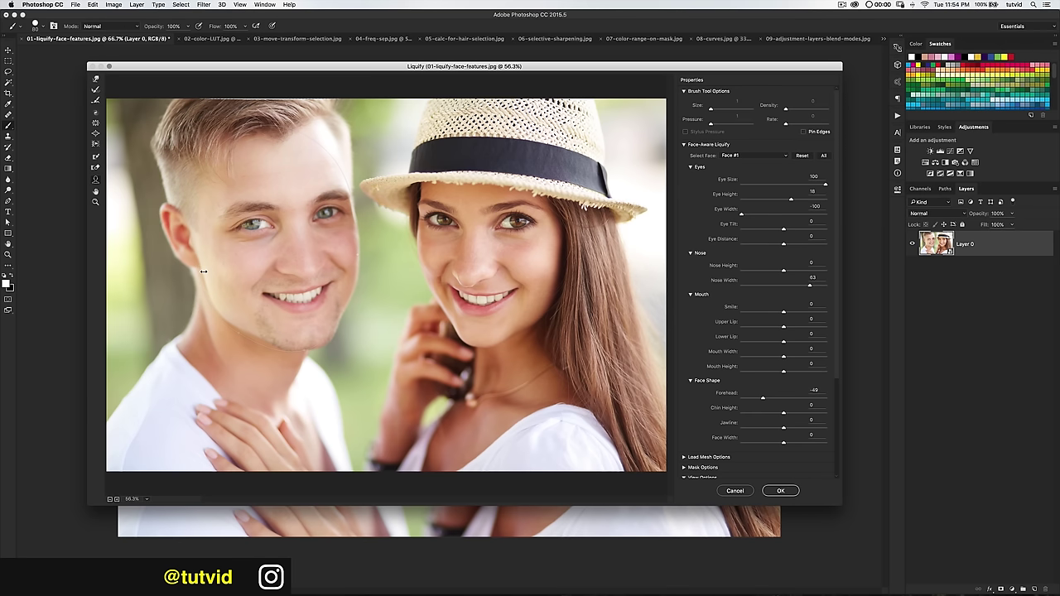
pyautogui.moveTo(240, 334); pyautogui.dragTo(246, 328)
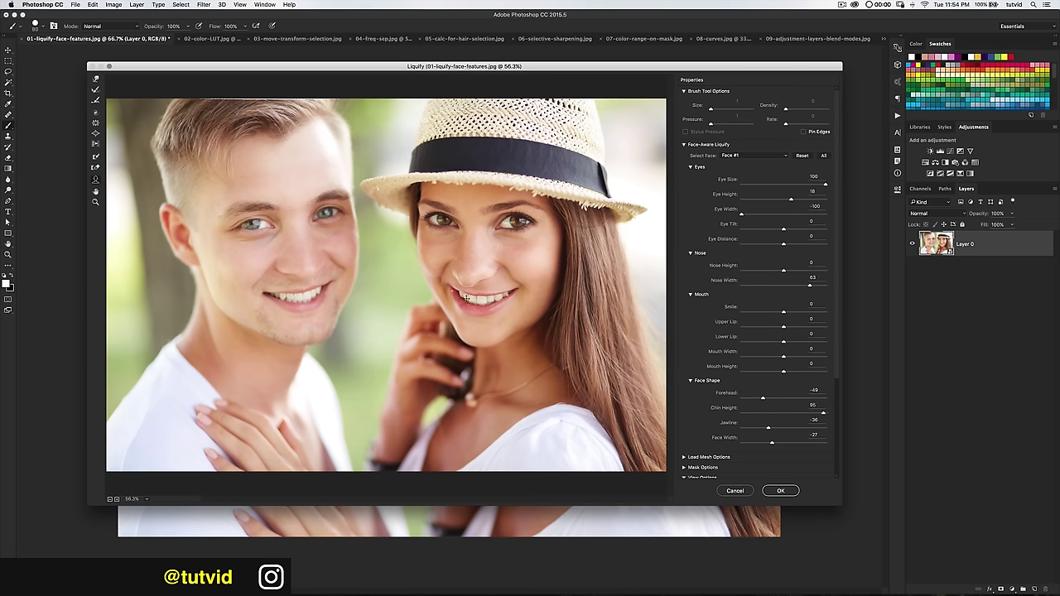
# Reshape the woman's mouth with smile 100, upper lip 71, lower lip 11 and mouth width 32
pyautogui.click(478, 285)
pyautogui.moveTo(525, 289); pyautogui.dragTo(517, 273)
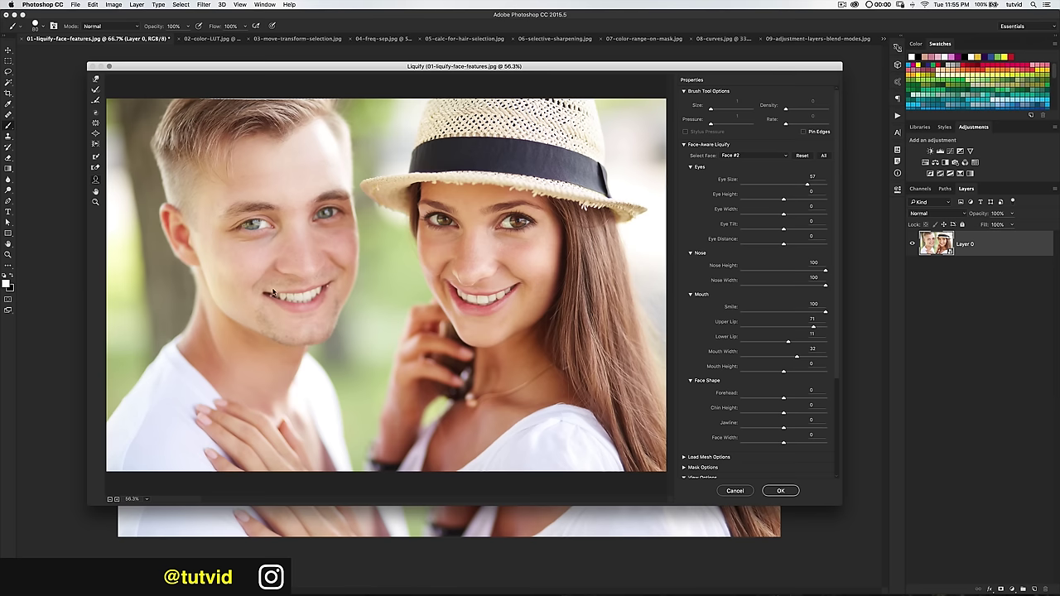
# Set the man's smile to 50 and apply the Liquify filter
pyautogui.moveTo(253, 288); pyautogui.dragTo(254, 273)
pyautogui.hotkey('ctrl', 'z')
pyautogui.click(282, 269)
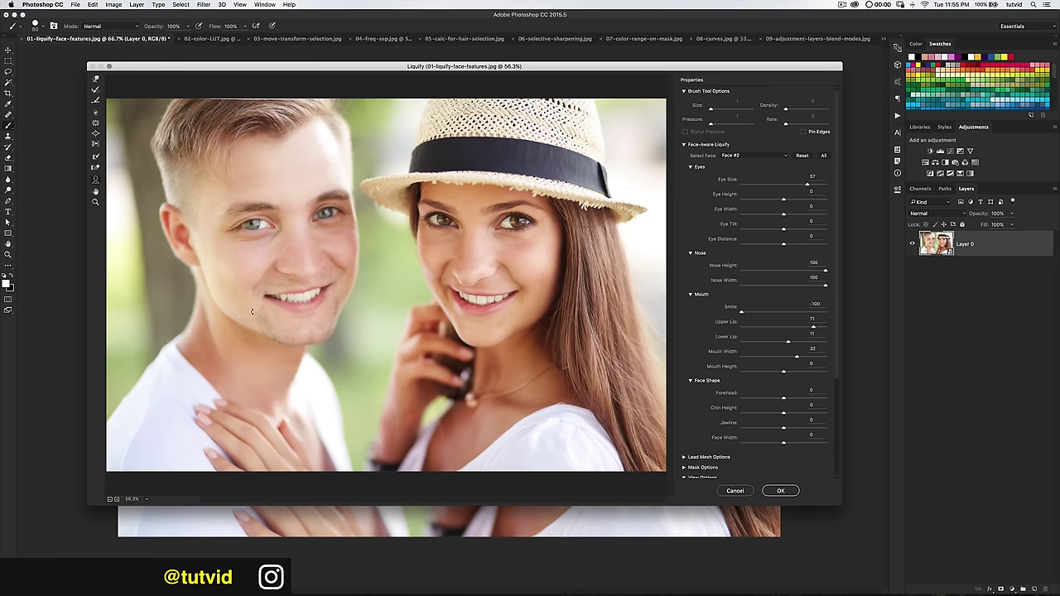
pyautogui.click(250, 282)
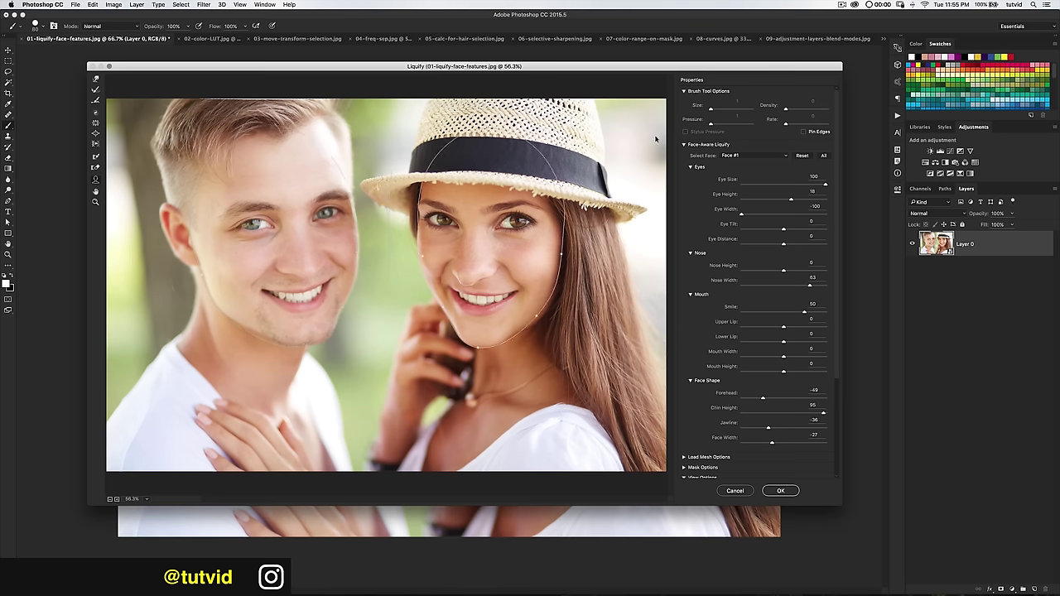
pyautogui.moveTo(686, 66); pyautogui.dragTo(663, 61)
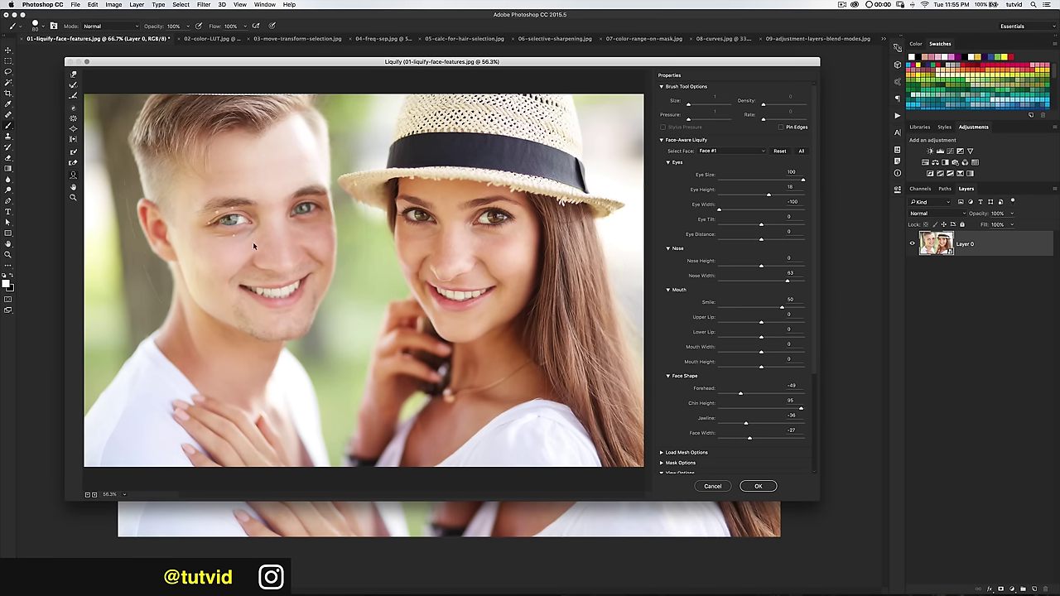
pyautogui.click(763, 484)
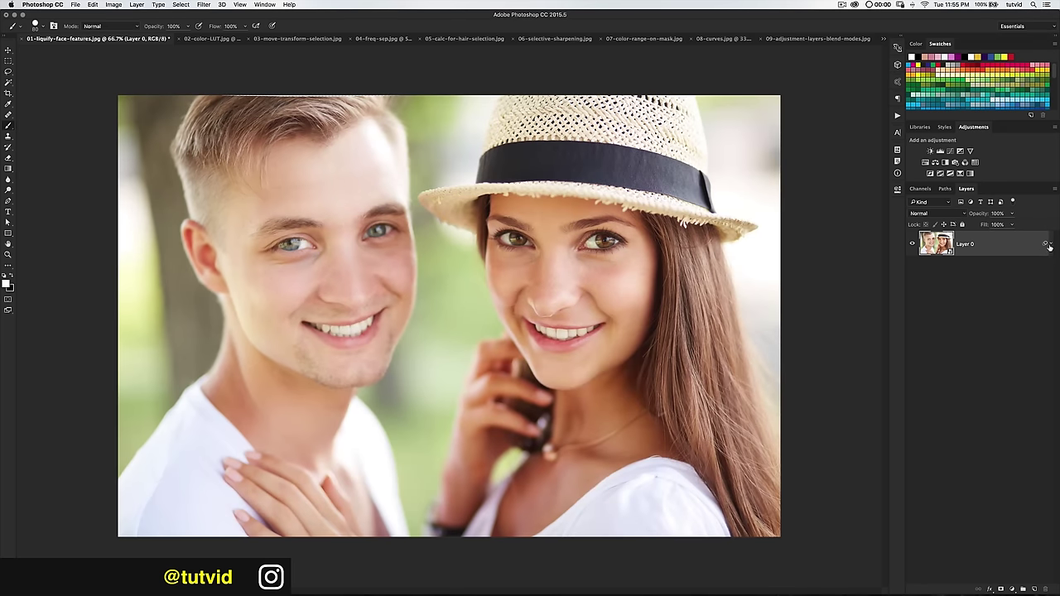
# Expand Layer 0's smart filters, toggle the Liquify effect to compare the faces, and collapse the list
pyautogui.click(1049, 245)
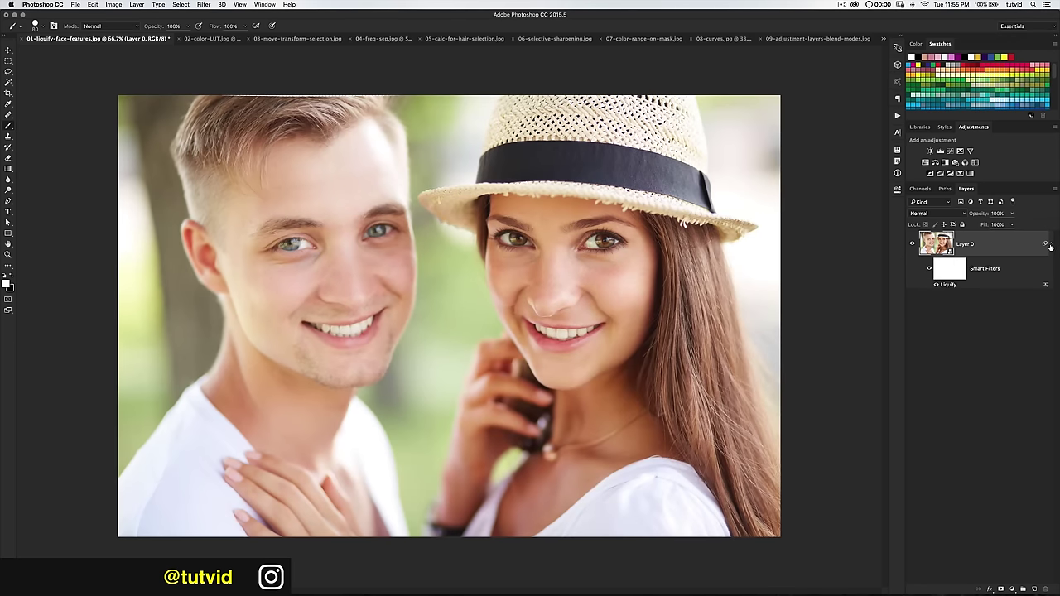
pyautogui.click(936, 285)
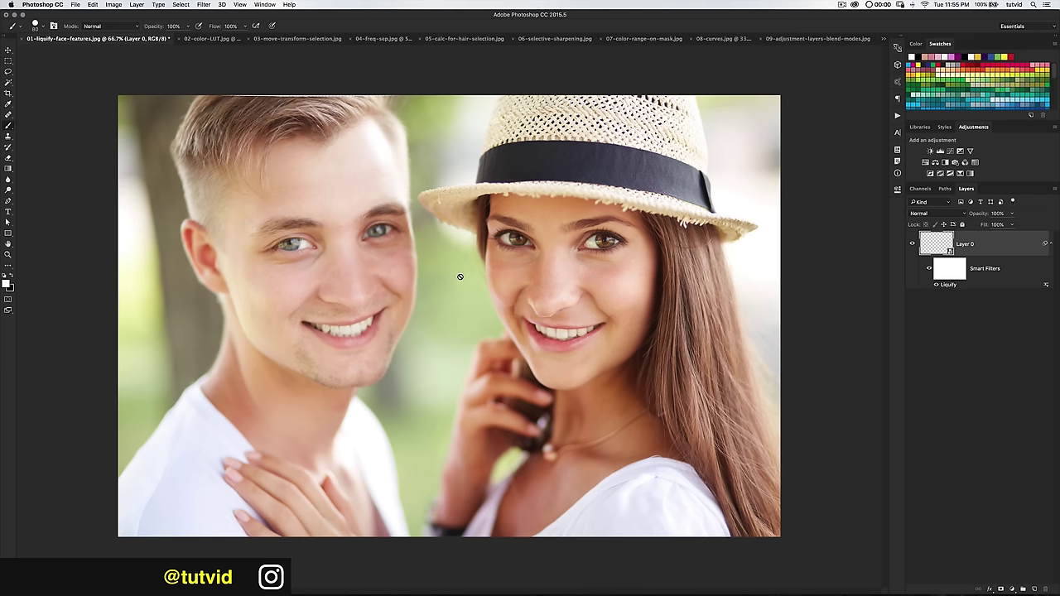
pyautogui.click(1050, 245)
# Open the Liquify filter again on Layer 0 and choose Face #1 for slider adjustments
pyautogui.click(203, 5)
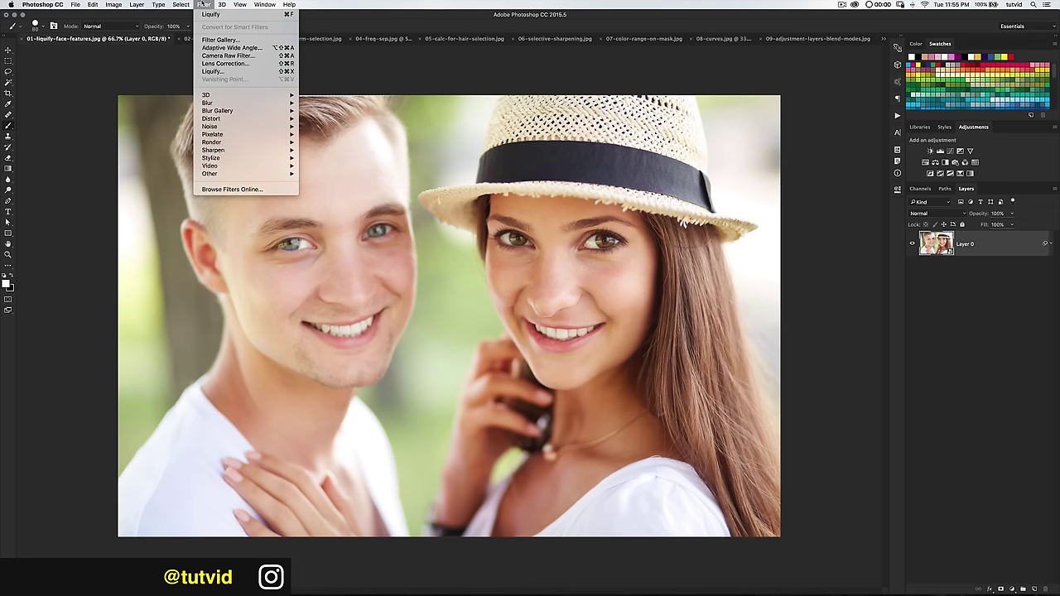
pyautogui.click(214, 71)
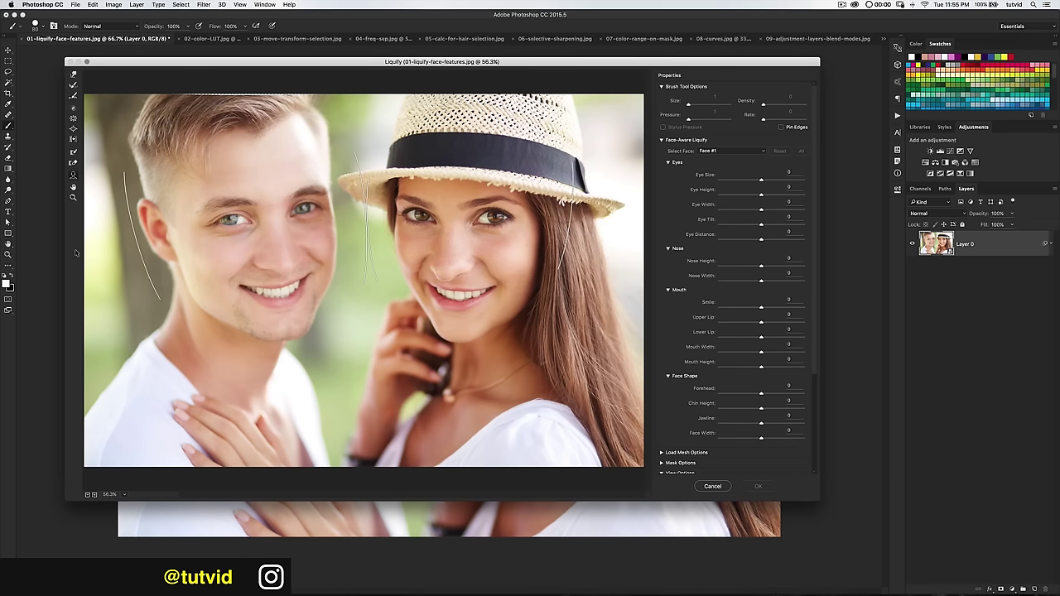
pyautogui.moveTo(626, 64); pyautogui.dragTo(584, 61)
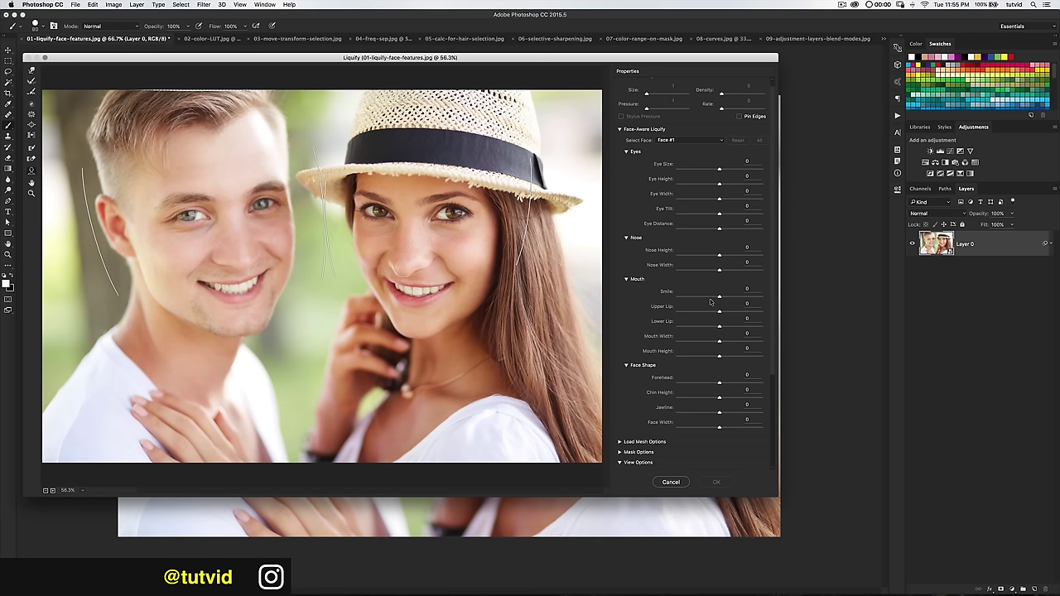
pyautogui.click(680, 151)
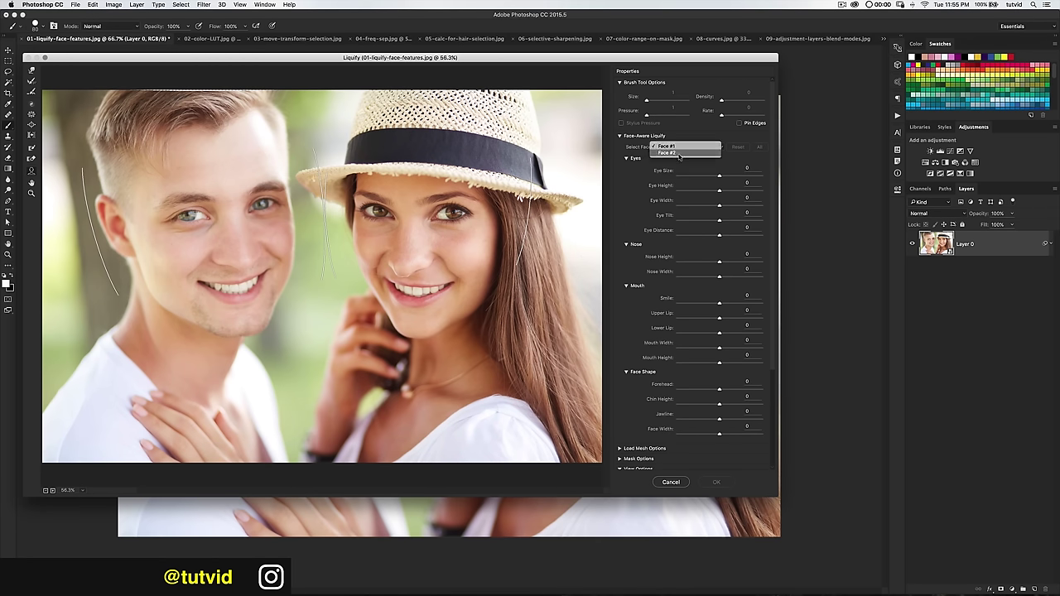
pyautogui.click(672, 146)
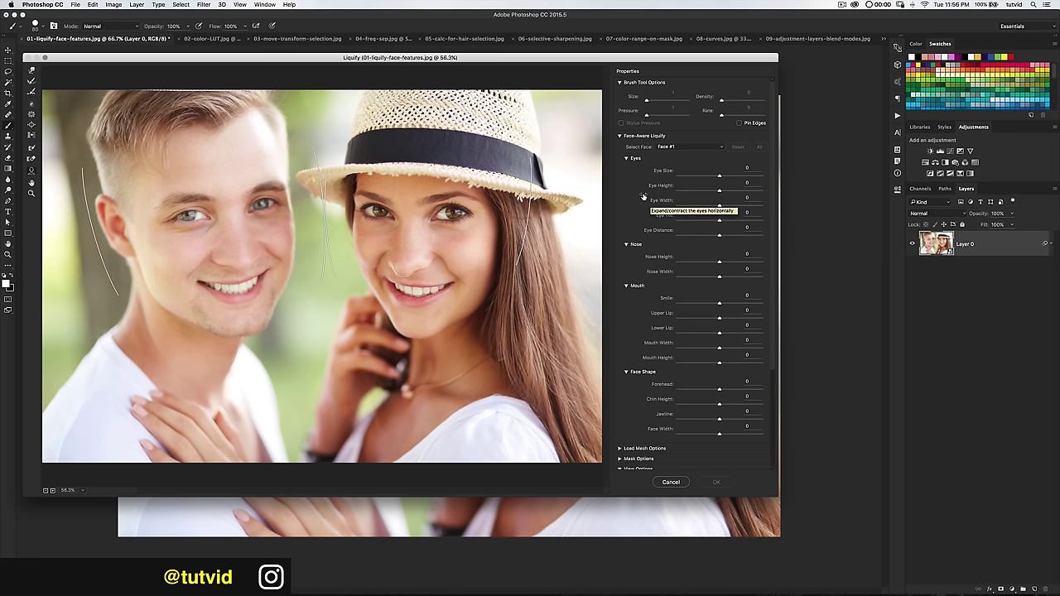
# Set Face #1's eye size to 100, eye height to 32, eye width to 100 and eye tilt to 61, and adjust the nose height
pyautogui.moveTo(718, 176); pyautogui.dragTo(762, 178)
pyautogui.write('0')
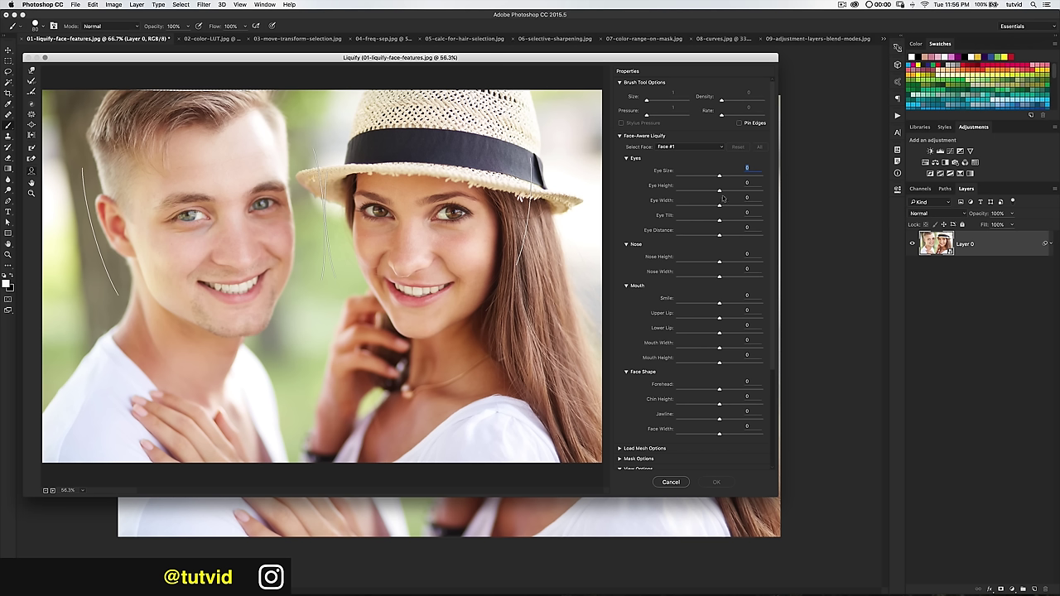
pyautogui.moveTo(719, 192); pyautogui.dragTo(762, 177)
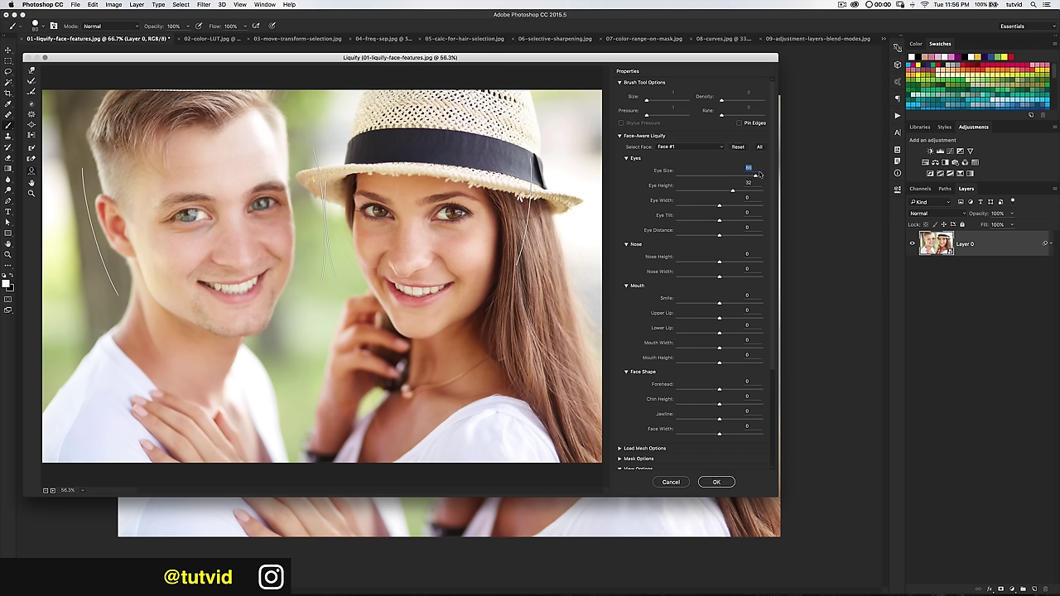
pyautogui.moveTo(720, 207); pyautogui.dragTo(744, 223)
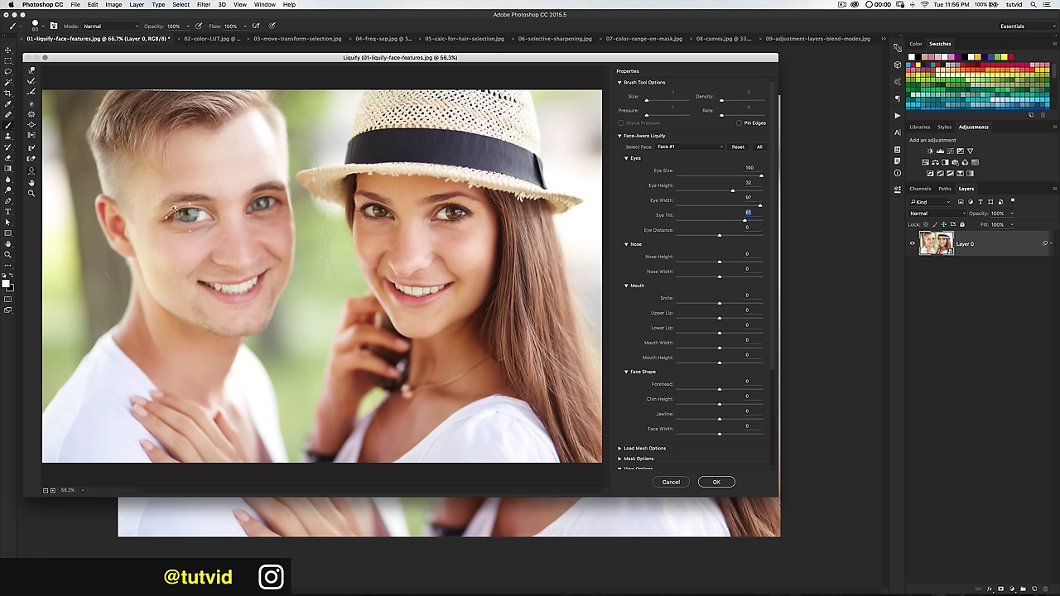
pyautogui.moveTo(152, 214); pyautogui.dragTo(149, 215)
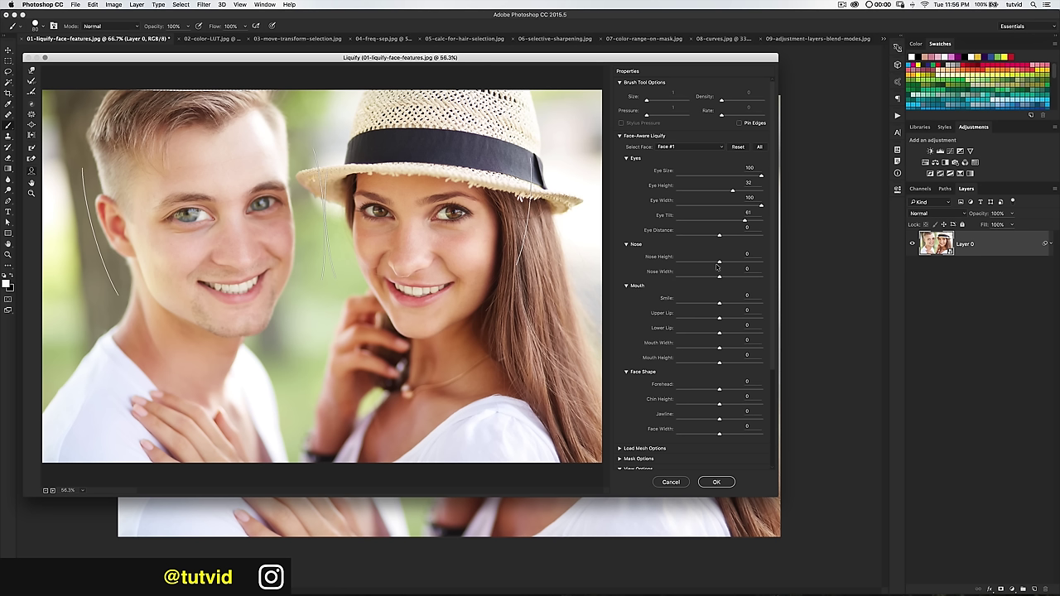
pyautogui.moveTo(721, 263); pyautogui.dragTo(709, 256)
# For Face #2, set eye size to 54 and smile to 92, increase the upper lip value, and apply the filter
pyautogui.click(684, 147)
pyautogui.click(684, 160)
pyautogui.moveTo(719, 175); pyautogui.dragTo(744, 175)
pyautogui.moveTo(717, 304); pyautogui.dragTo(750, 329)
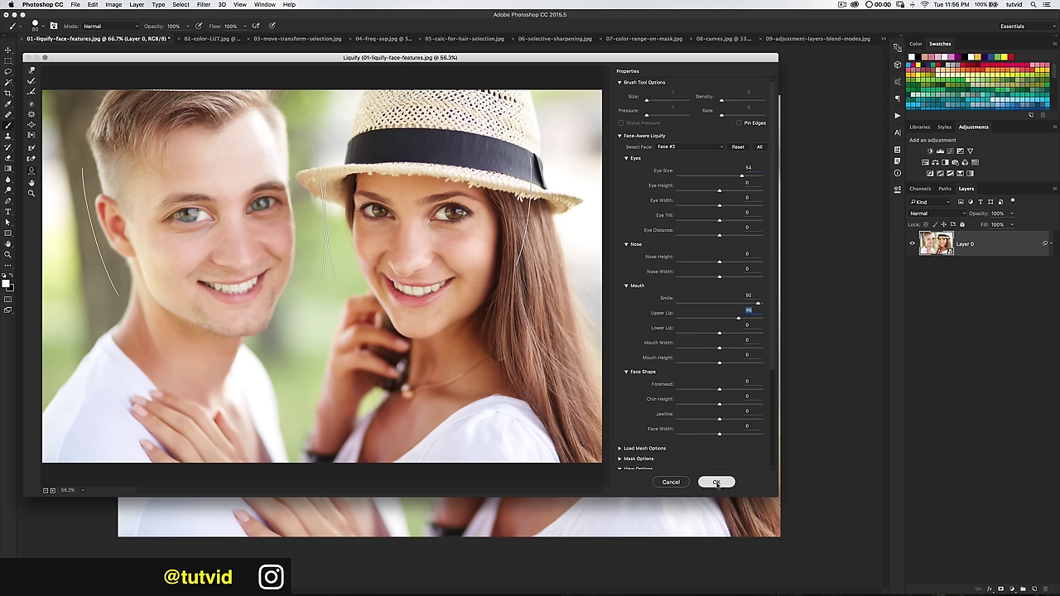
pyautogui.press('Return')
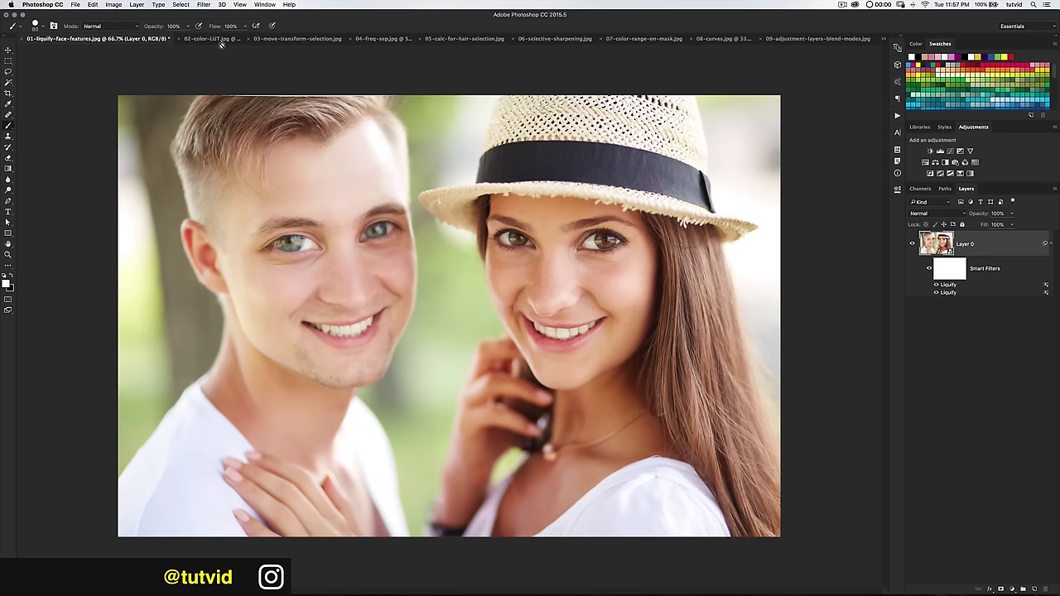
# Switch to the djk.psd document with the stacked color grading layers
pyautogui.click(221, 39)
pyautogui.moveTo(444, 589)
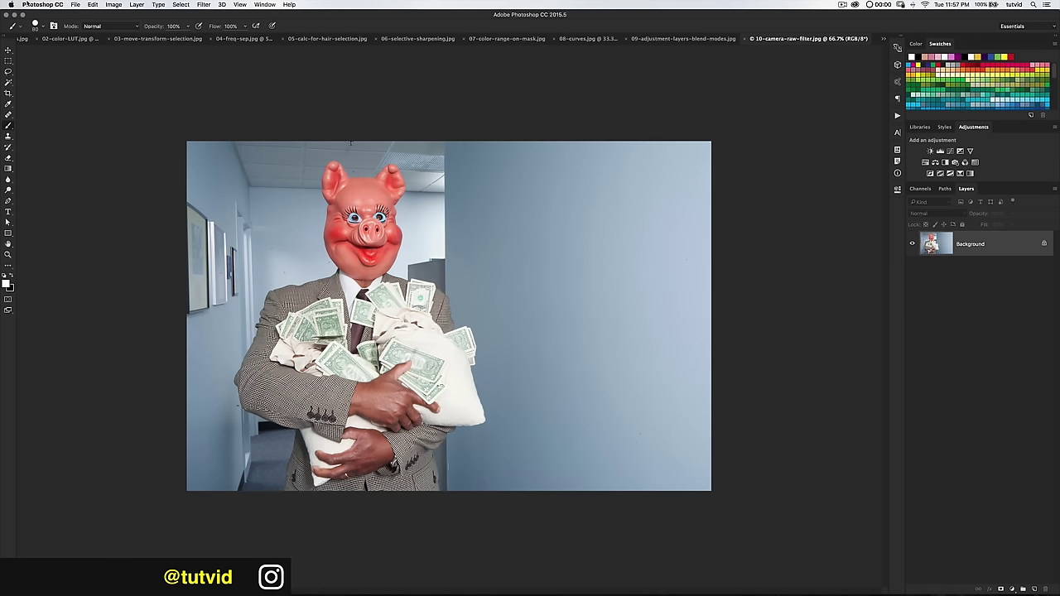
pyautogui.click(265, 4)
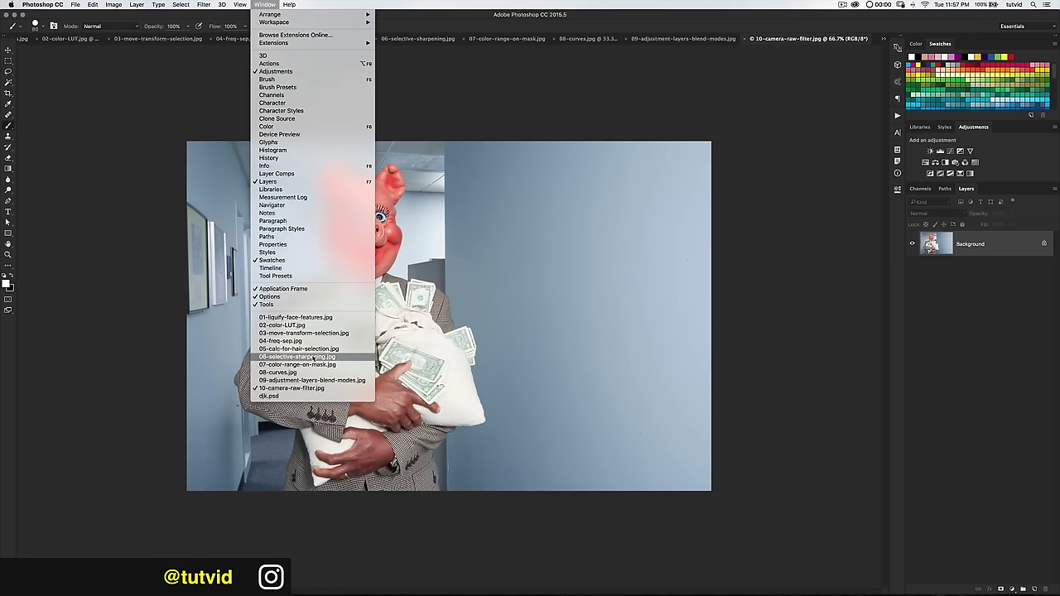
pyautogui.click(269, 396)
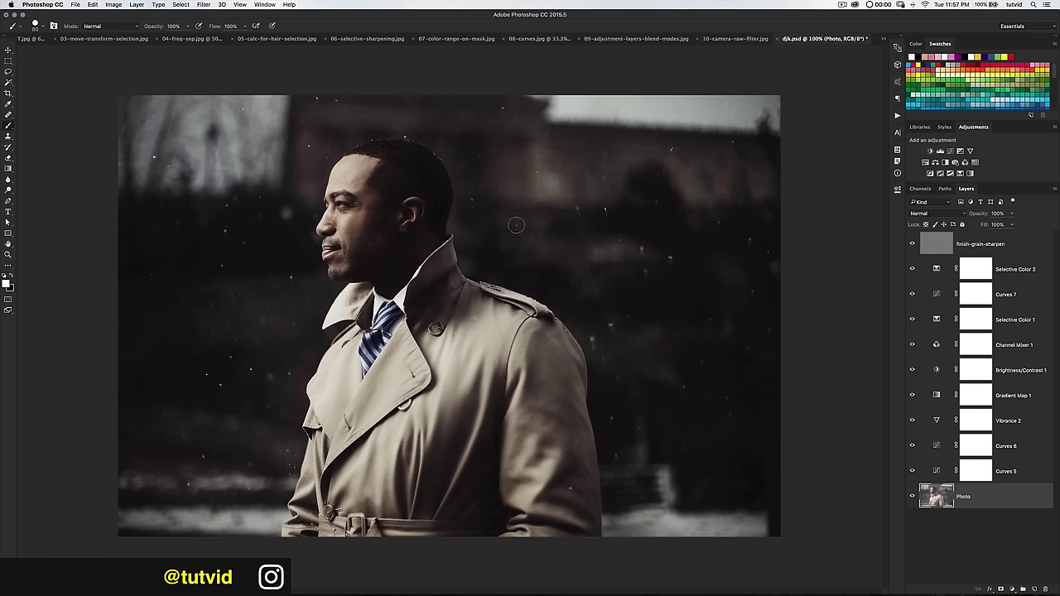
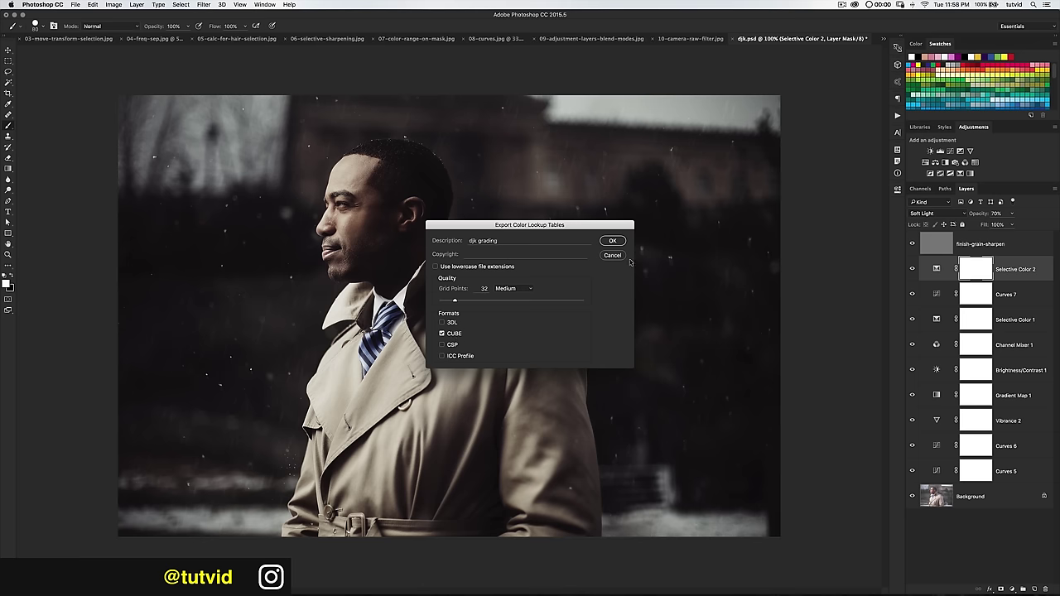
# Export the "djk grading" color lookup table in CUBE format to the Desktop as deep-mood.lut
pyautogui.click(613, 241)
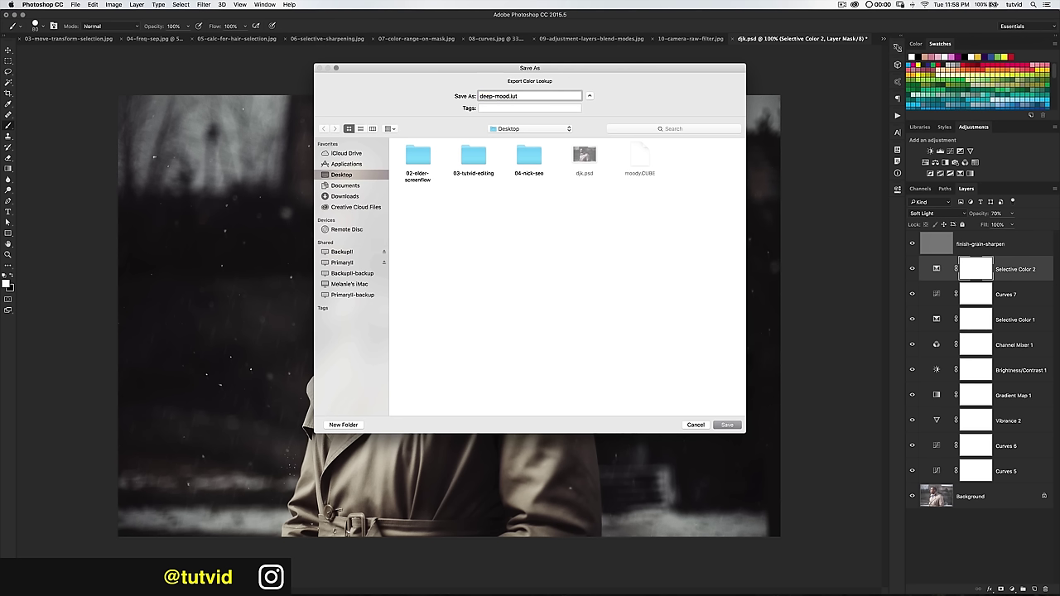
pyautogui.press('Return')
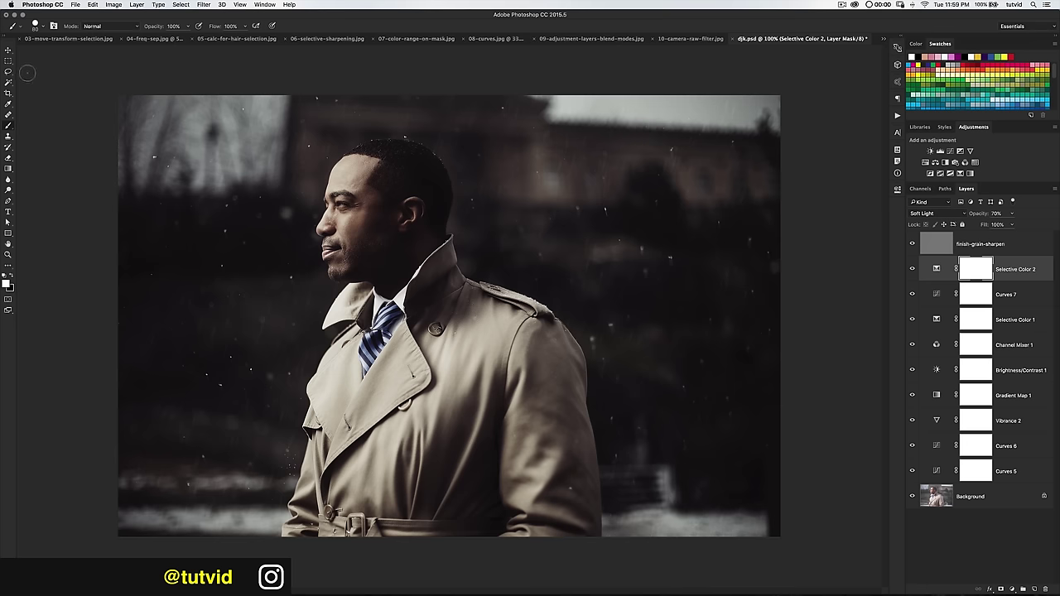
# Switch to the 02-color-LUT.jpg document and add a Color Lookup adjustment layer above the Background
pyautogui.click(263, 4)
pyautogui.click(286, 327)
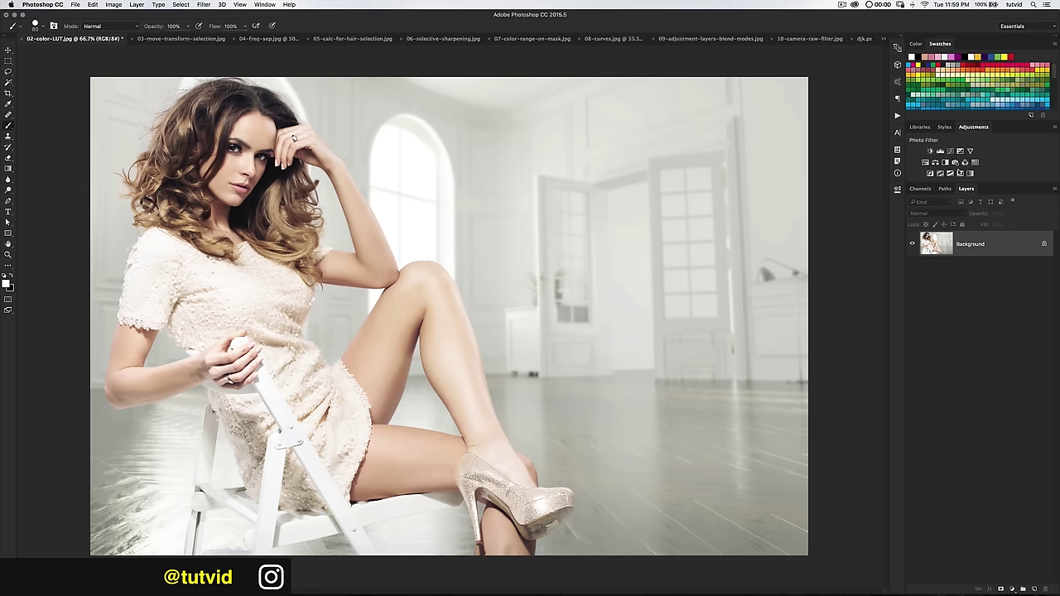
pyautogui.click(138, 4)
pyautogui.moveTo(174, 107)
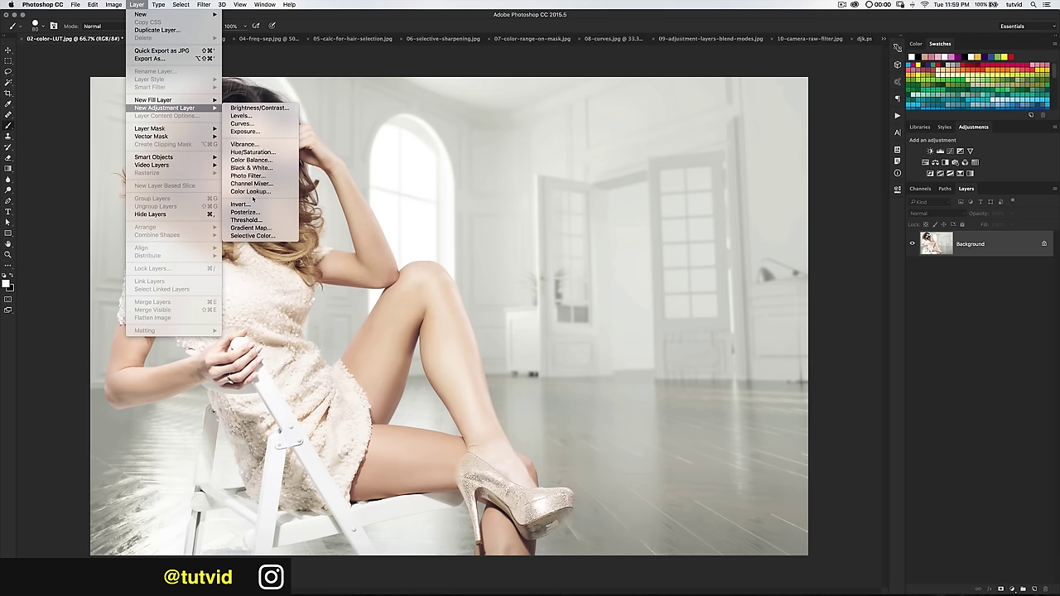
pyautogui.click(991, 172)
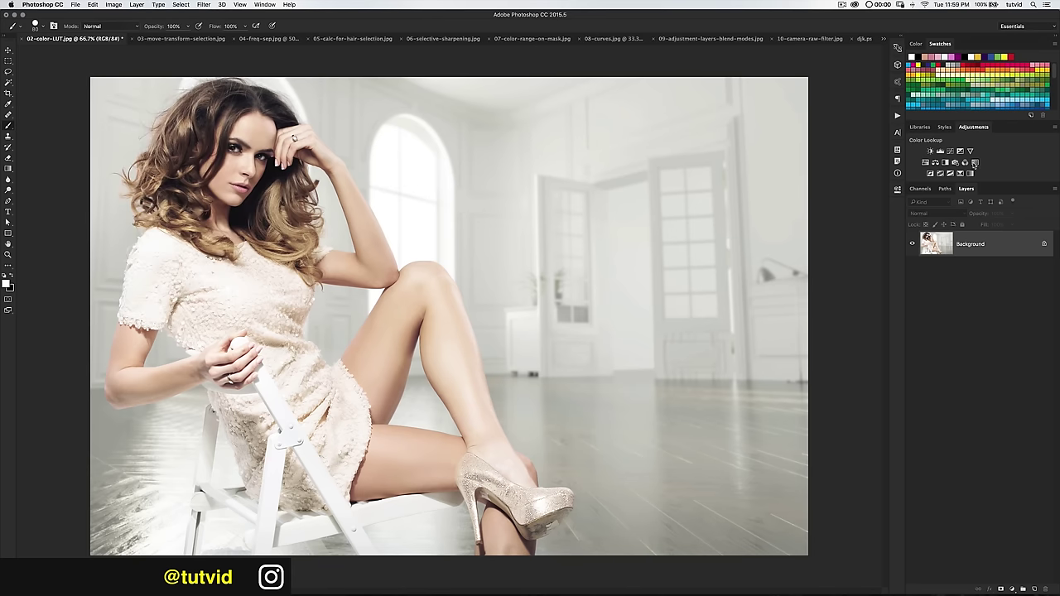
pyautogui.click(974, 162)
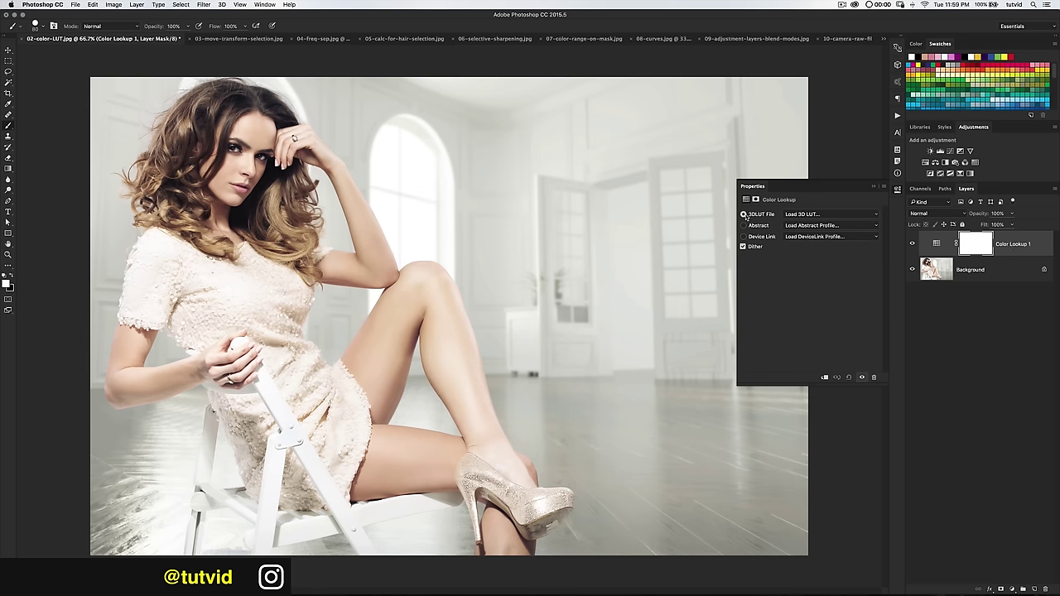
# Try the Moonlight.3DL and Crisp_Warm.look 3D LUT presets on the Color Lookup layer, undoing each one
pyautogui.click(814, 216)
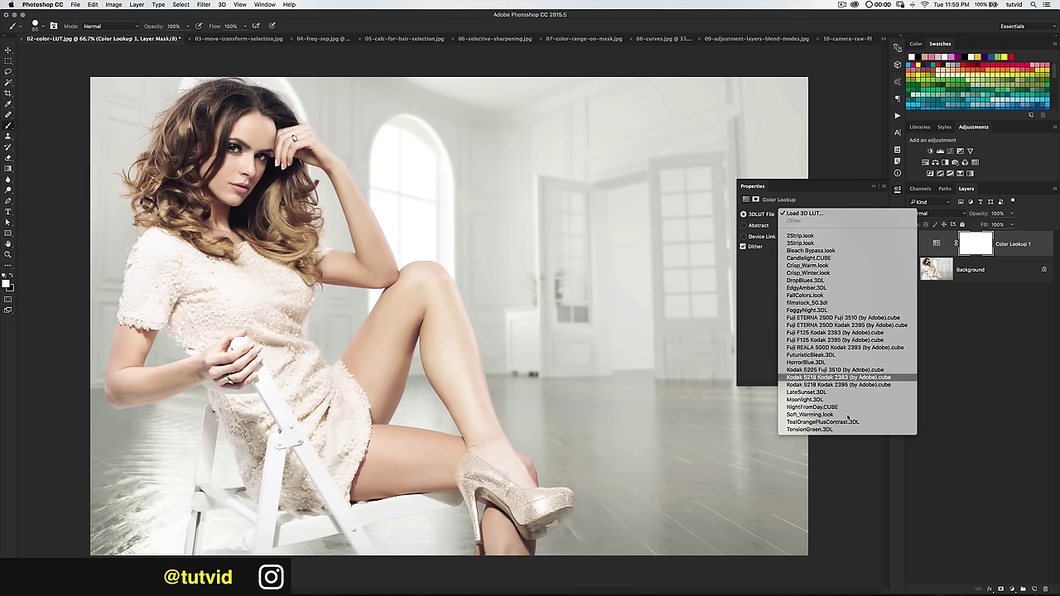
pyautogui.scroll(-1, 818, 403)
pyautogui.click(807, 381)
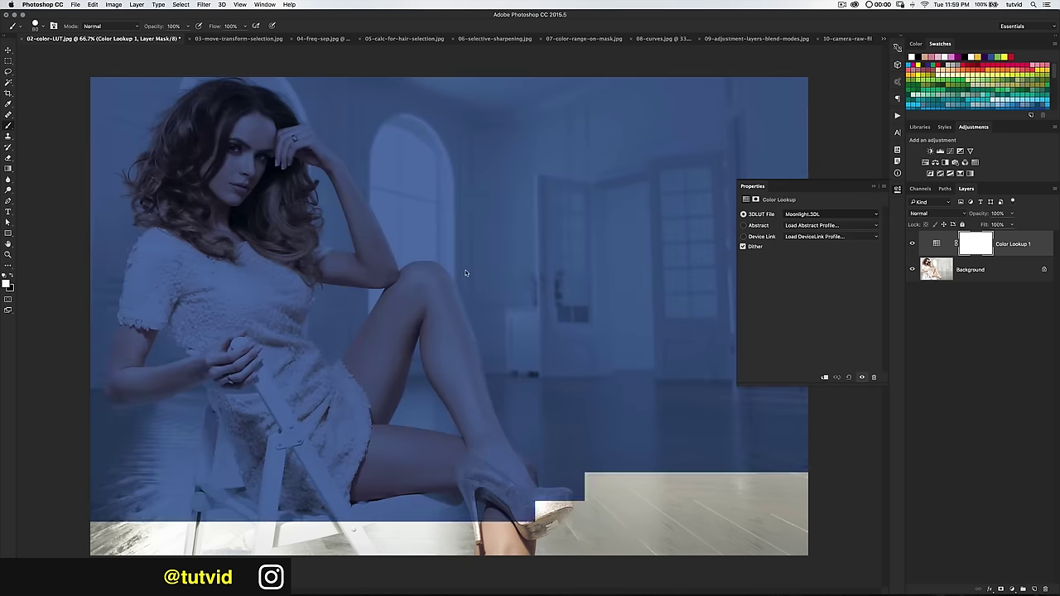
pyautogui.press('super+z')
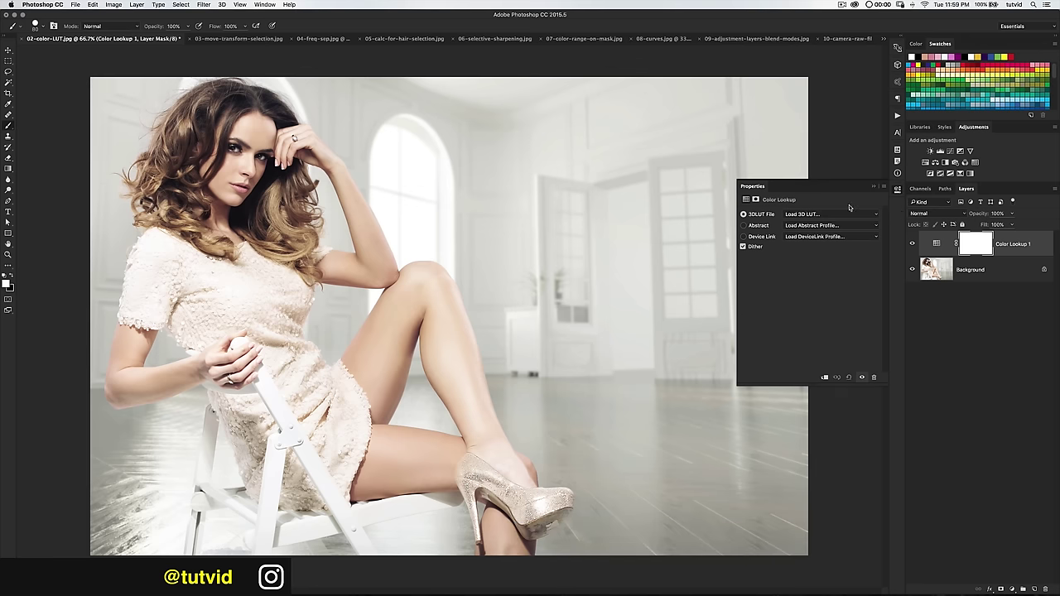
pyautogui.click(845, 214)
pyautogui.click(819, 243)
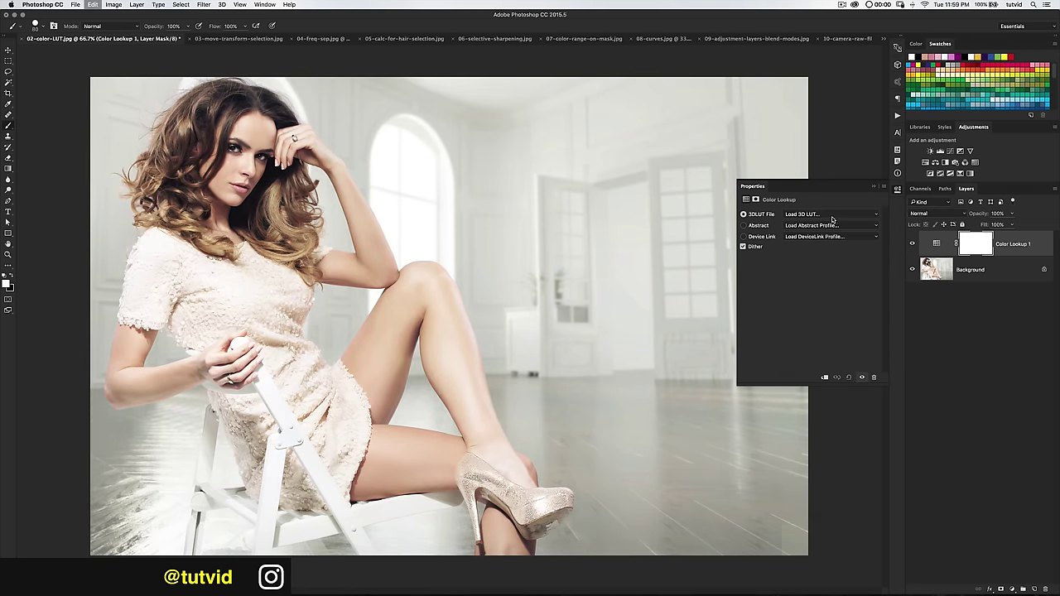
pyautogui.click(830, 218)
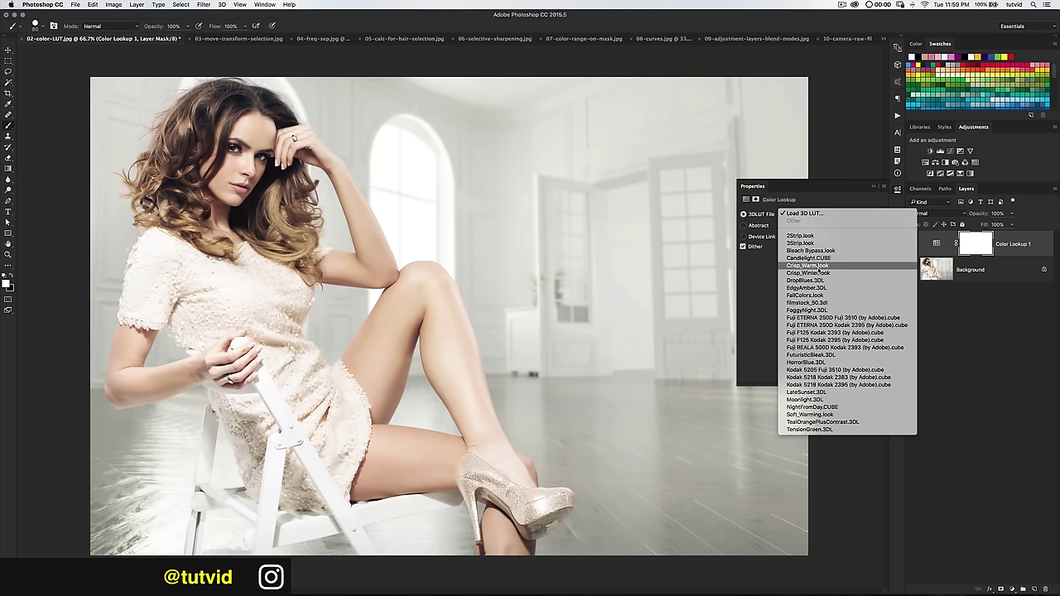
pyautogui.click(820, 265)
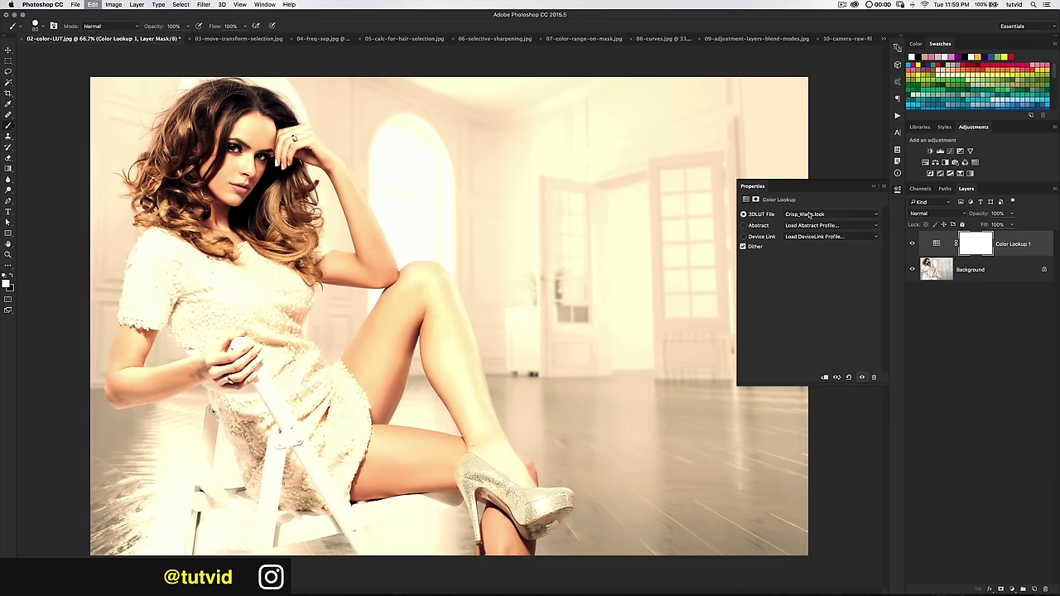
pyautogui.press('super+z')
# Load the custom deep-mood.CUBE file from the Desktop as the Color Lookup layer's 3D LUT
pyautogui.click(807, 213)
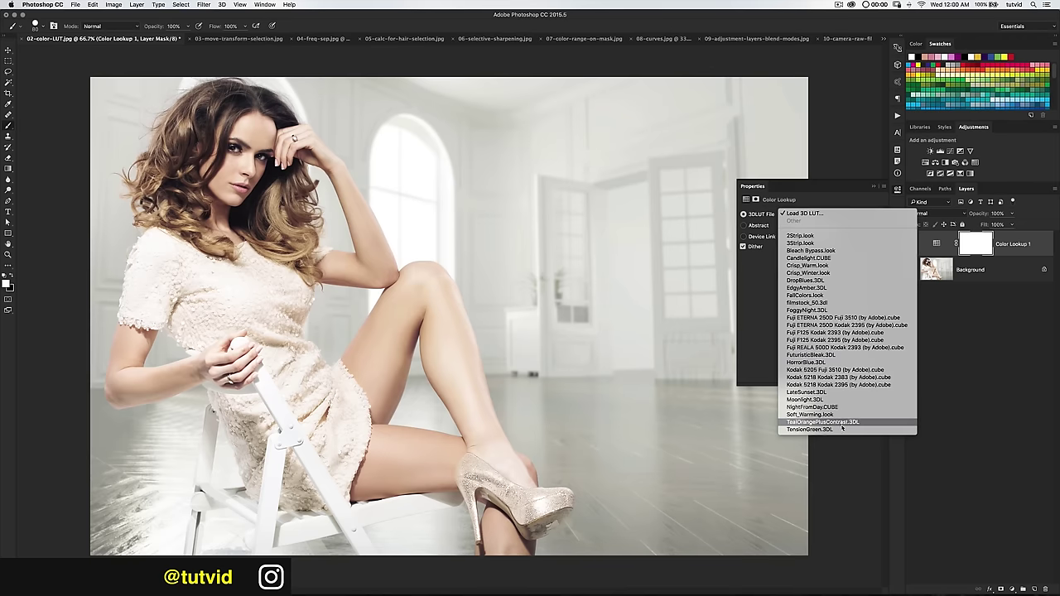
pyautogui.click(815, 213)
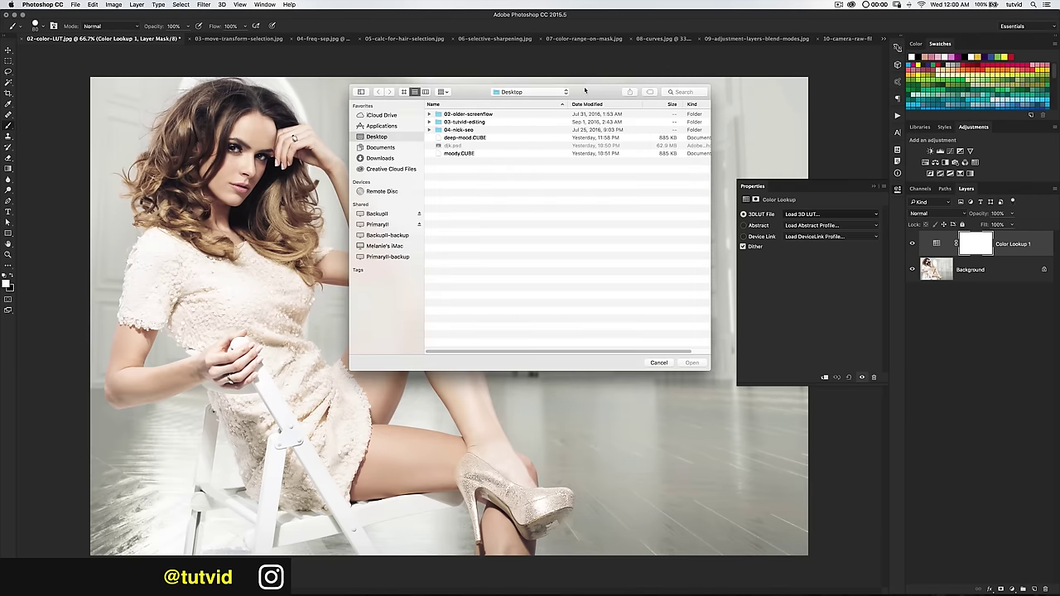
pyautogui.moveTo(584, 91); pyautogui.dragTo(564, 89)
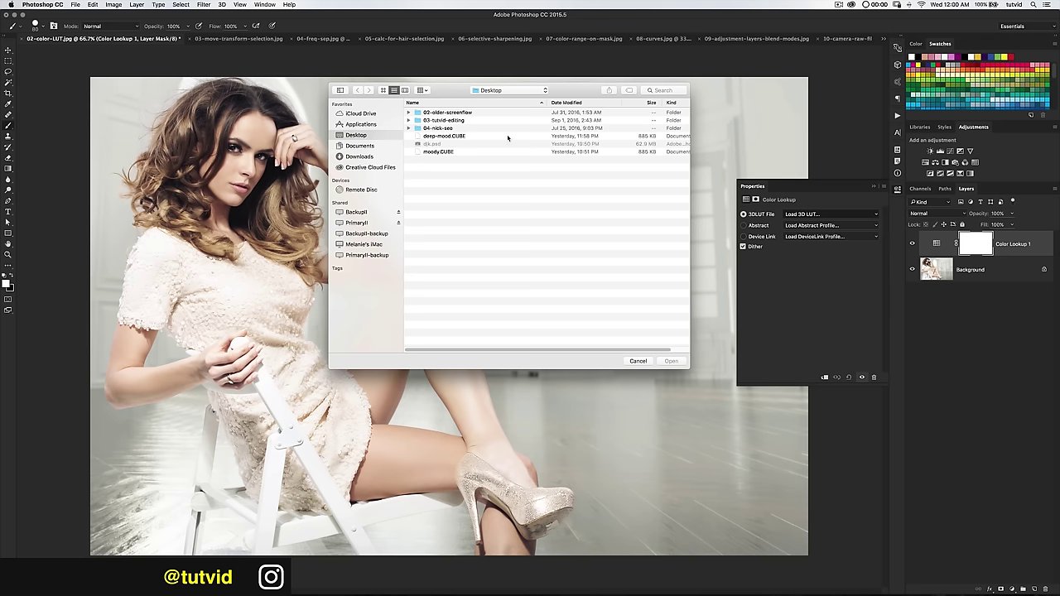
pyautogui.click(459, 135)
pyautogui.click(669, 361)
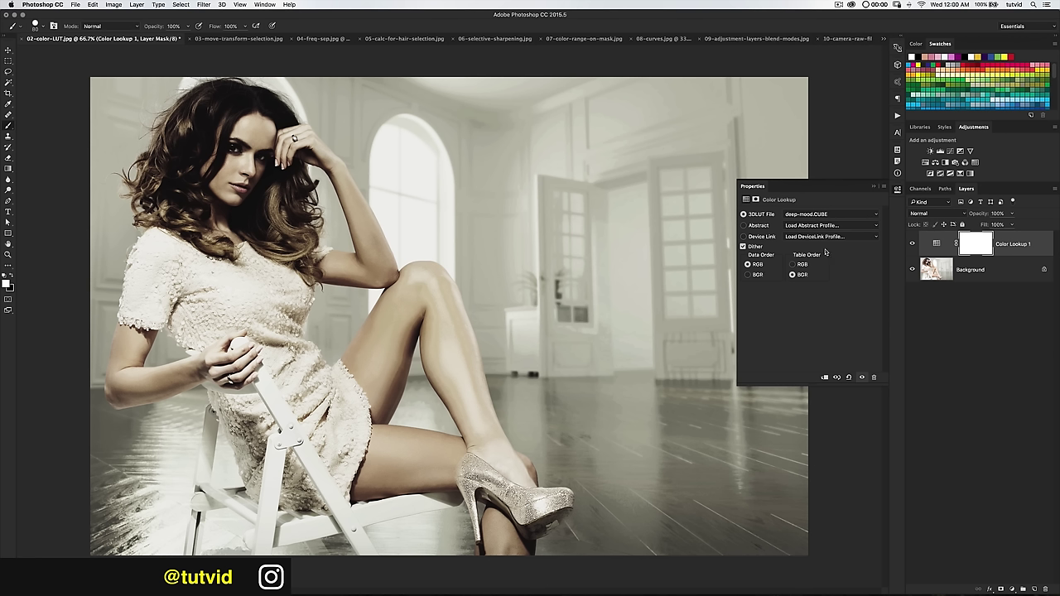
# Try BGR data order and RGB table order for the LUT, then restore RGB data order and BGR table order
pyautogui.click(748, 275)
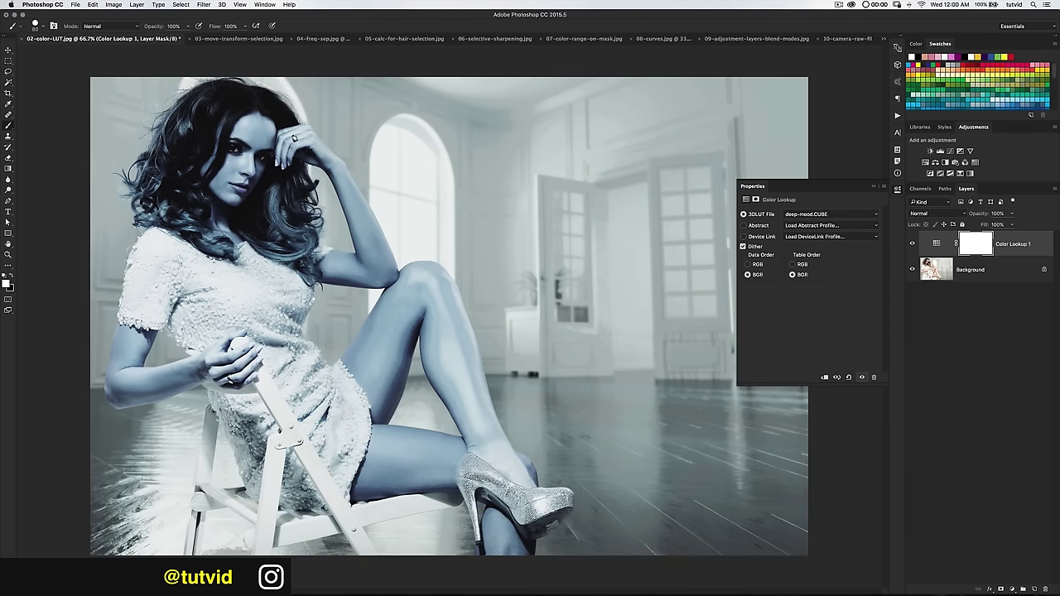
pyautogui.click(792, 265)
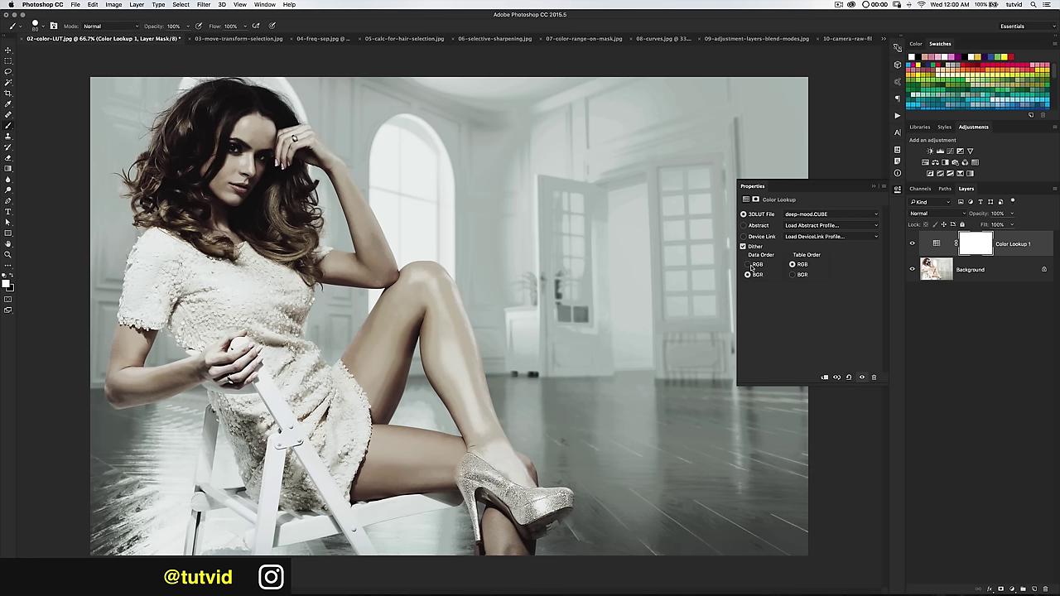
pyautogui.click(796, 274)
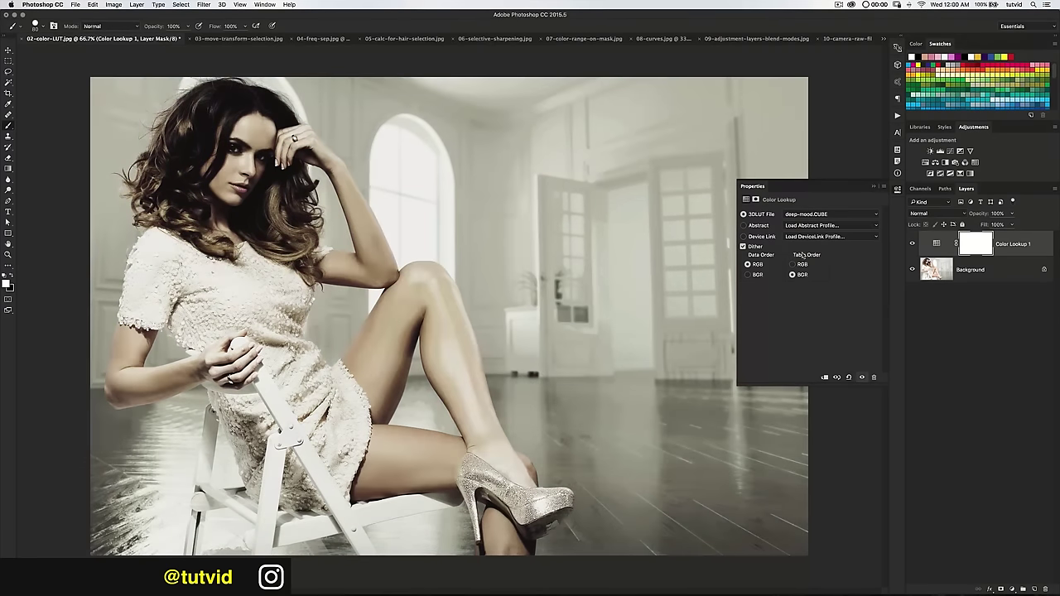
pyautogui.click(897, 189)
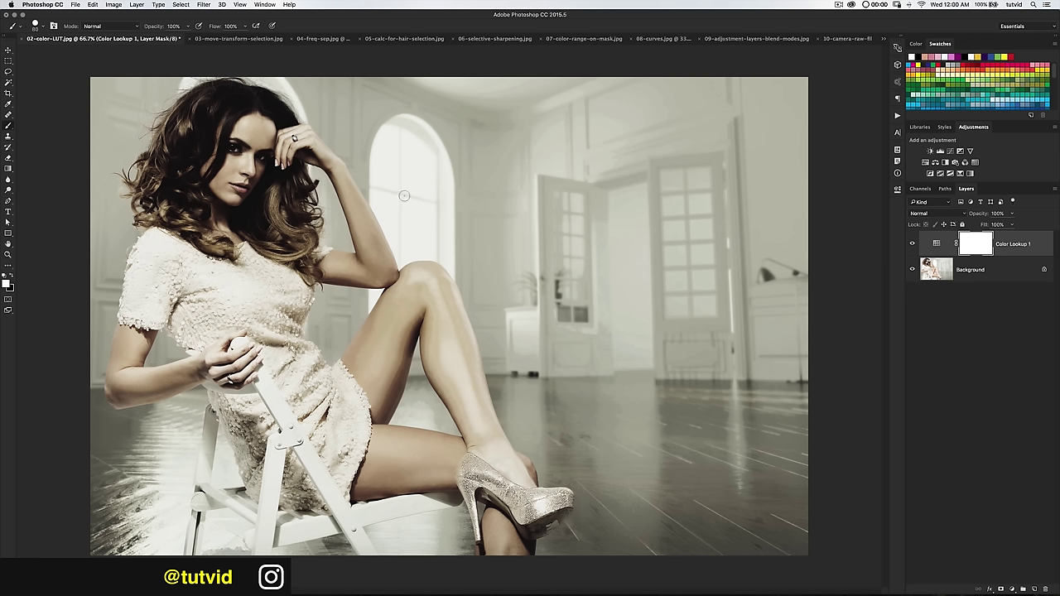
# Switch to the 03-move-transform-selection.jpg document and draw a rectangular marquee selection around the man's head
pyautogui.click(257, 39)
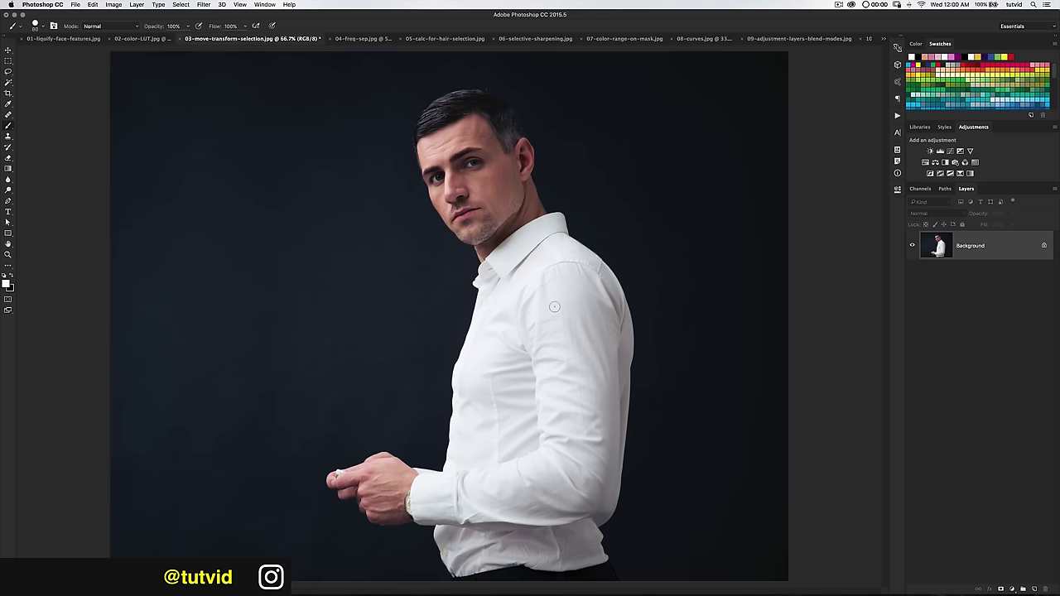
pyautogui.click(9, 60)
pyautogui.moveTo(387, 122); pyautogui.dragTo(582, 274)
pyautogui.press('space')
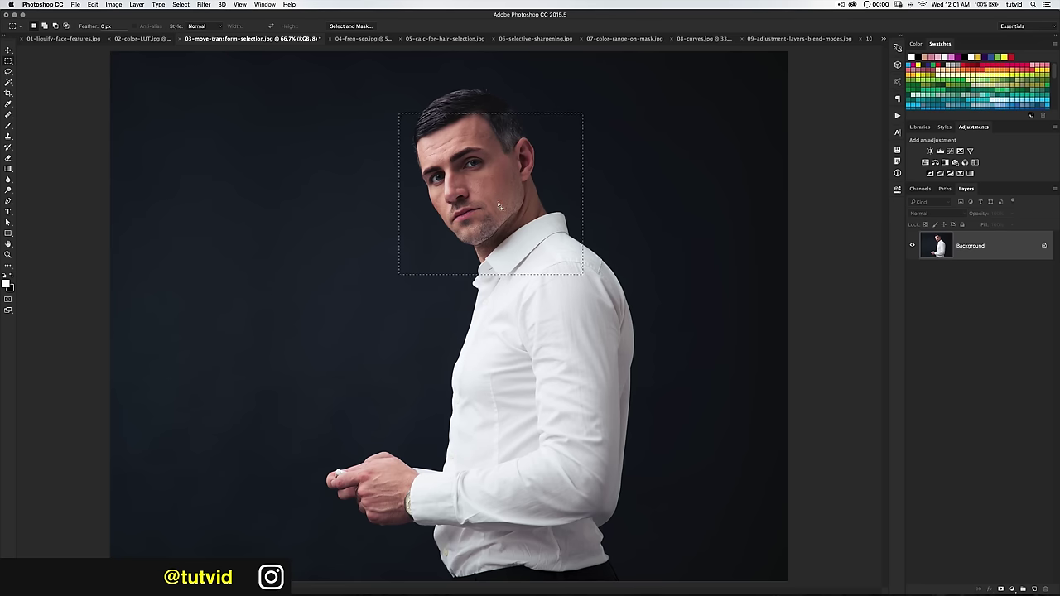
# Start transforming the selection outline itself and apply a perspective distortion that narrows its lower edge toward the man's neck
pyautogui.rightClick(487, 164)
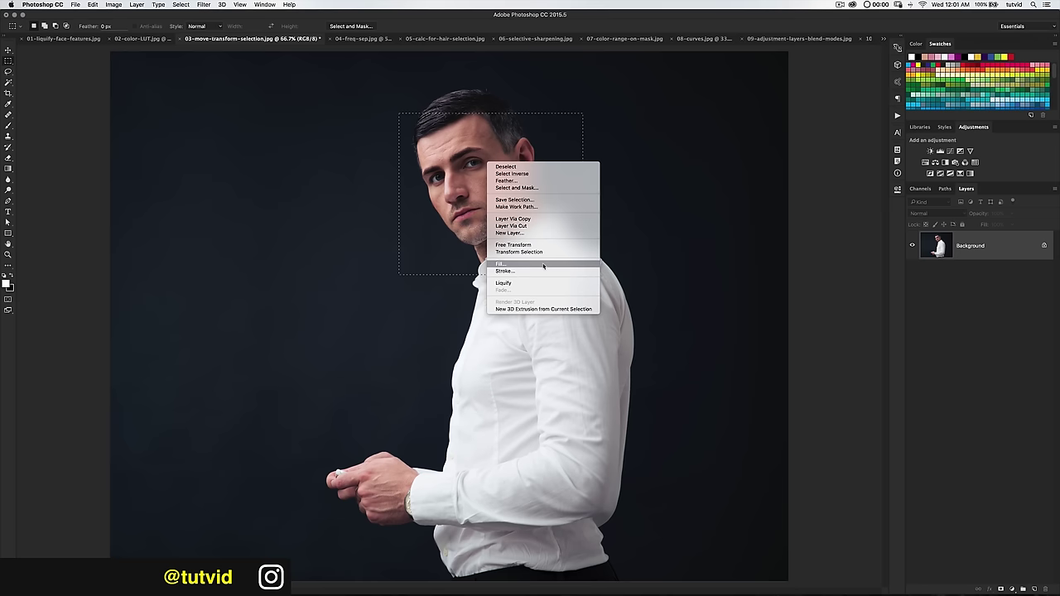
pyautogui.click(519, 252)
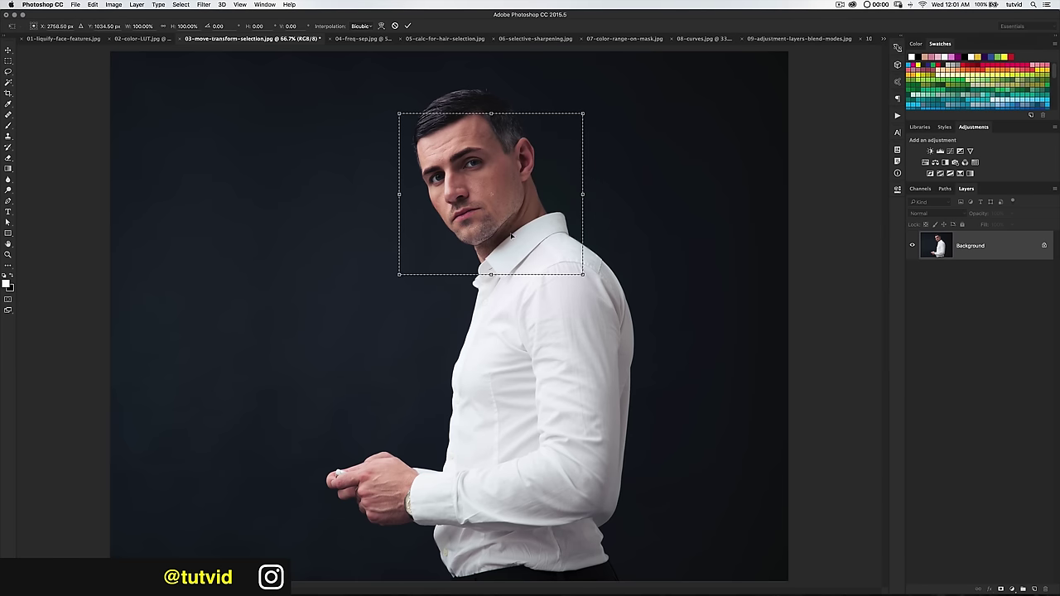
pyautogui.rightClick(500, 168)
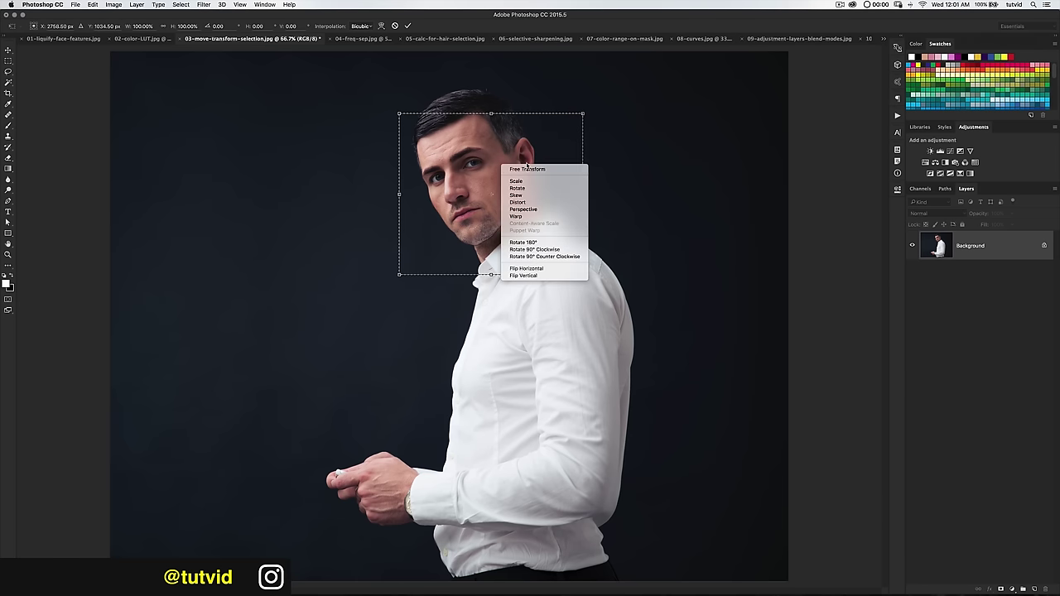
pyautogui.press('Escape')
pyautogui.moveTo(579, 274); pyautogui.dragTo(532, 274)
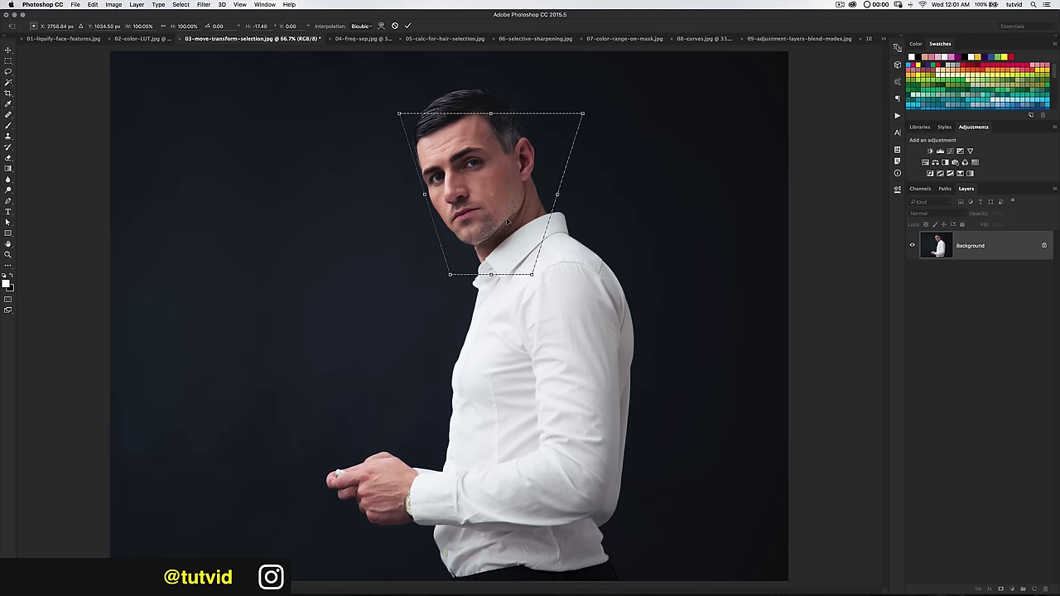
pyautogui.rightClick(507, 221)
pyautogui.press('Escape')
# Enlarge the selection outline above the head, rotate it about -17° and reposition it, then apply the transform and deselect
pyautogui.moveTo(491, 110); pyautogui.dragTo(493, 72)
pyautogui.moveTo(568, 178); pyautogui.dragTo(593, 175)
pyautogui.rightClick(518, 187)
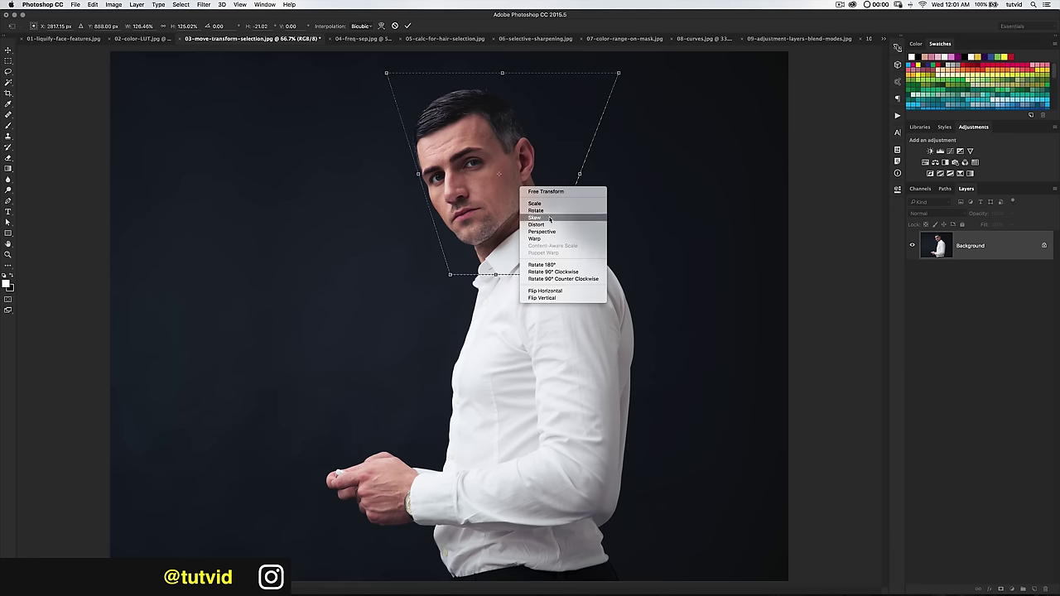
pyautogui.click(628, 198)
pyautogui.moveTo(615, 187); pyautogui.dragTo(634, 144)
pyautogui.moveTo(510, 187); pyautogui.dragTo(501, 207)
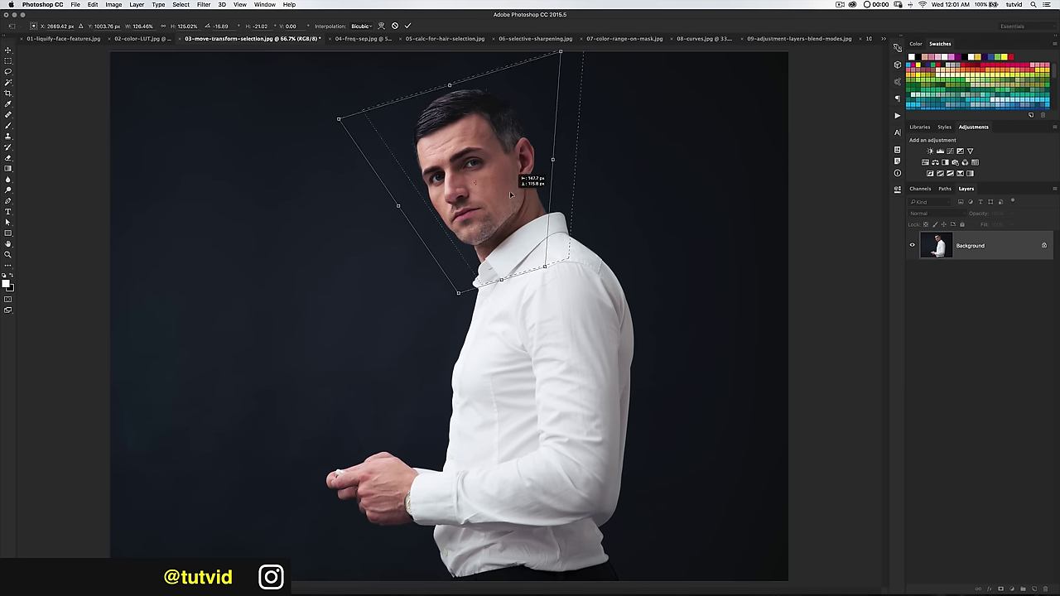
pyautogui.click(408, 27)
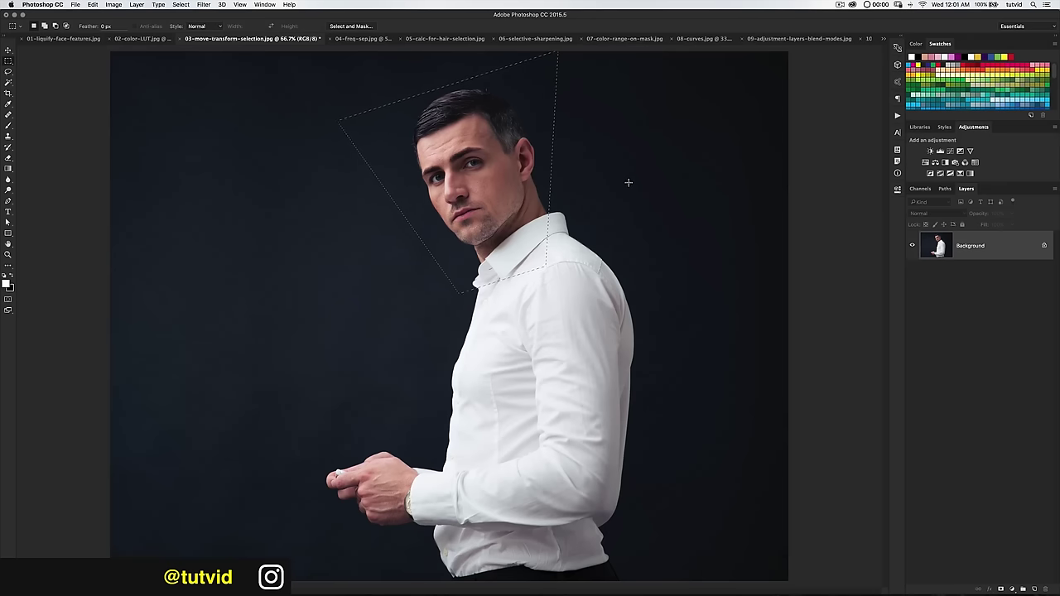
pyautogui.press('super+d')
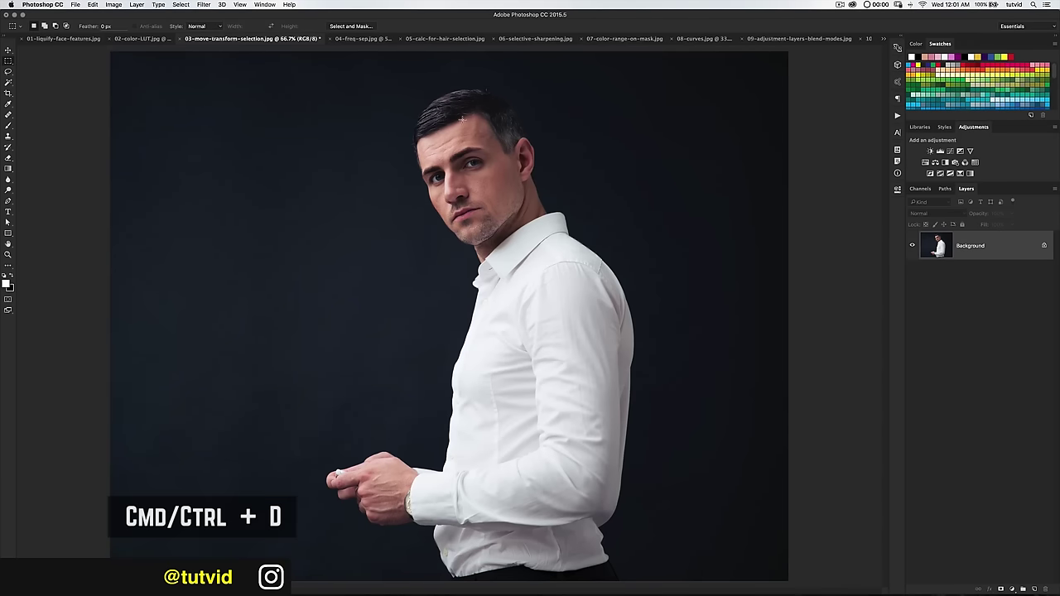
# Switch to the 04-freq-sep.jpg document and examine the skin on the woman's face, hand and forearm at 300% zoom
pyautogui.click(367, 42)
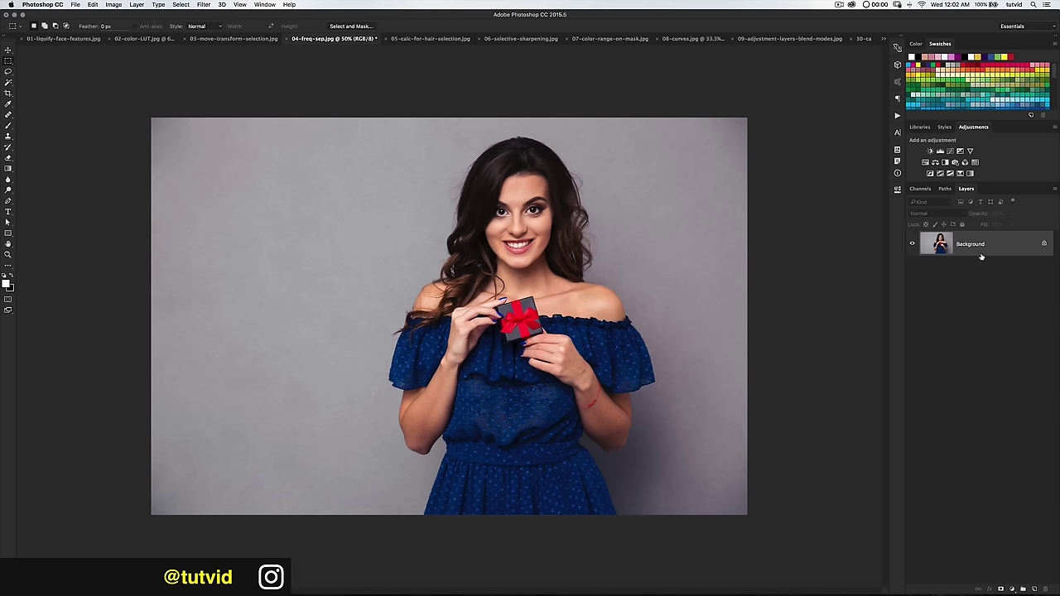
pyautogui.press('z')
pyautogui.moveTo(534, 223); pyautogui.dragTo(521, 313)
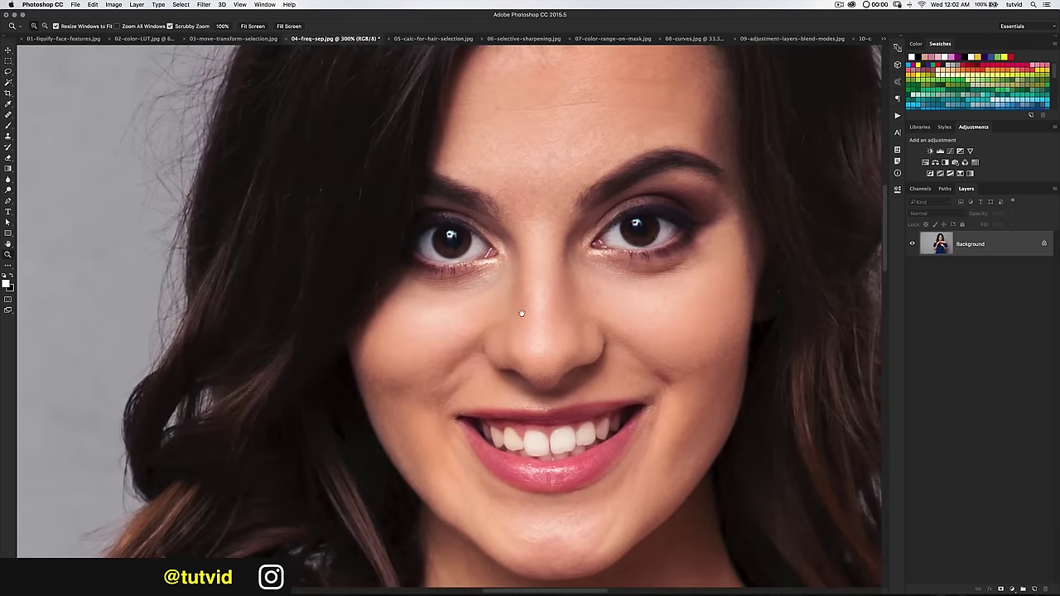
pyautogui.moveTo(548, 135); pyautogui.dragTo(521, 229)
pyautogui.moveTo(580, 347); pyautogui.dragTo(487, 104)
pyautogui.moveTo(563, 209); pyautogui.dragTo(497, 107)
pyautogui.moveTo(592, 331); pyautogui.dragTo(497, 149)
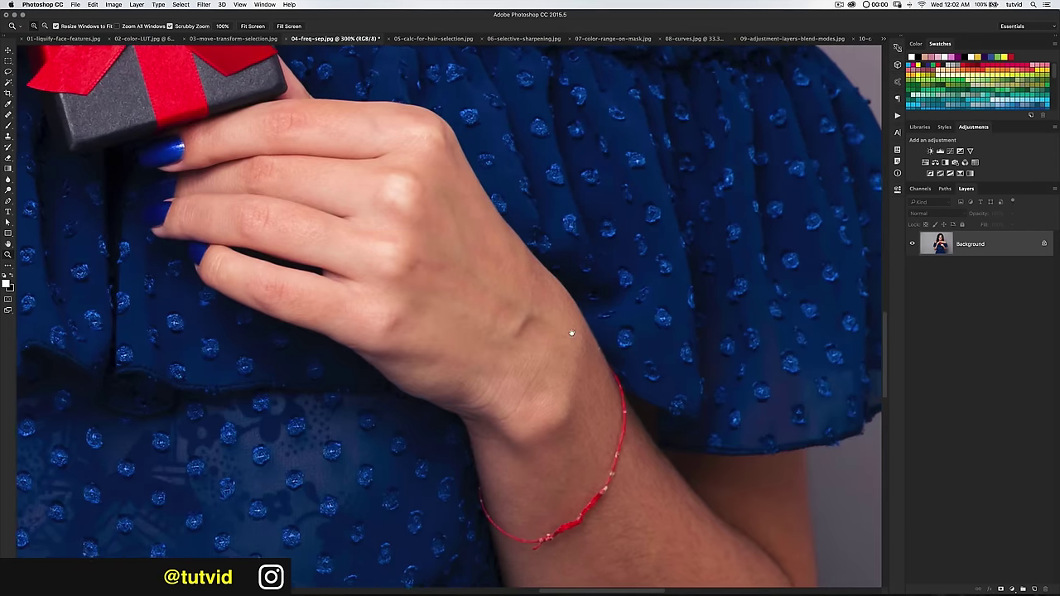
pyautogui.moveTo(571, 348); pyautogui.dragTo(546, 280)
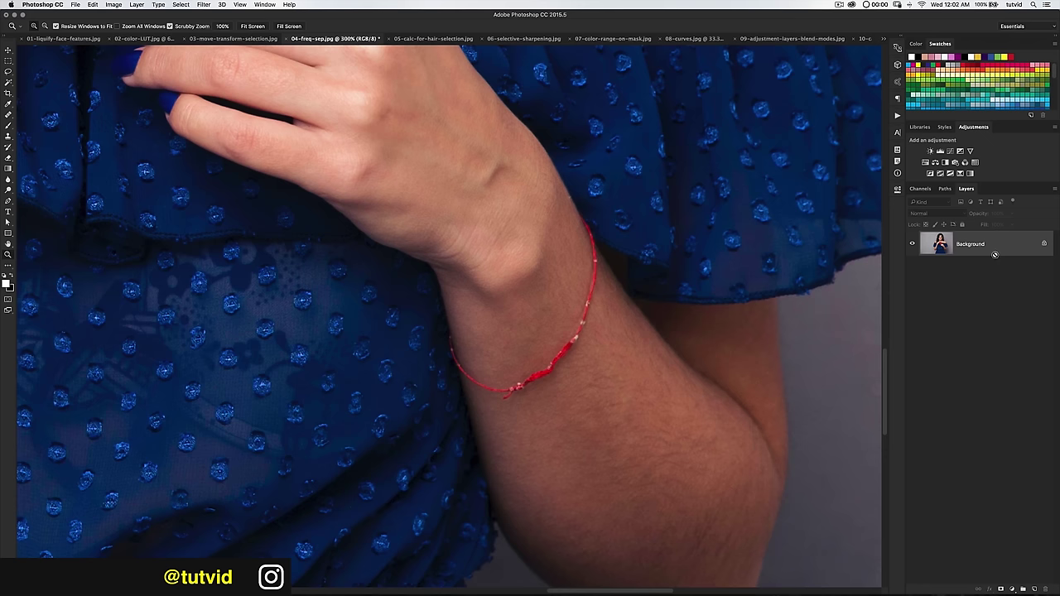
# Duplicate the Background layer twice and rename the upper copy hi-freq and the lower copy lo-freq
pyautogui.press('super+j')
pyautogui.press('super+j')
pyautogui.doubleClick(965, 245)
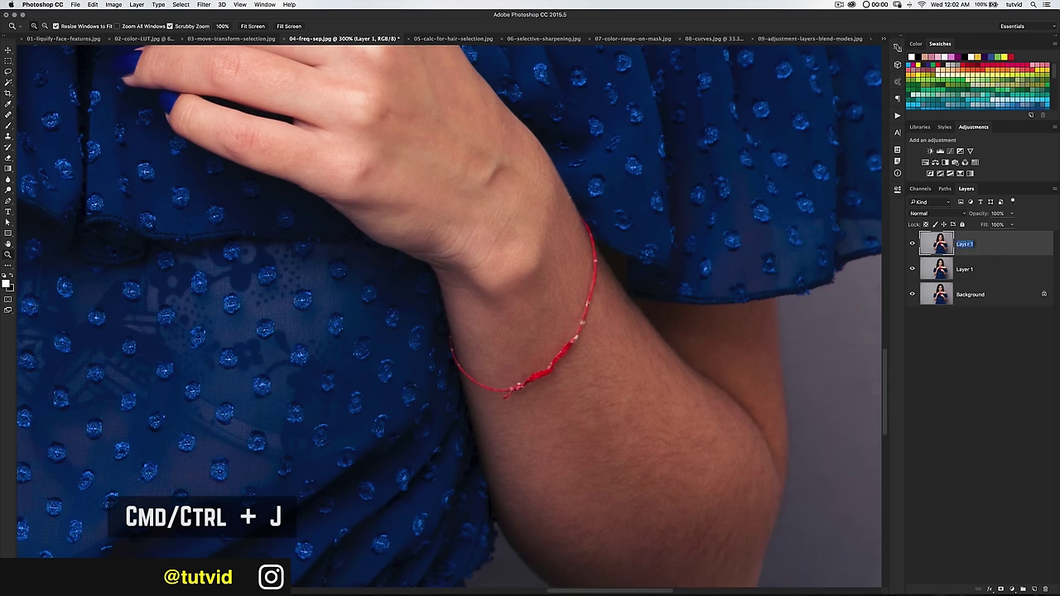
pyautogui.write('hi-freq')
pyautogui.press('Return')
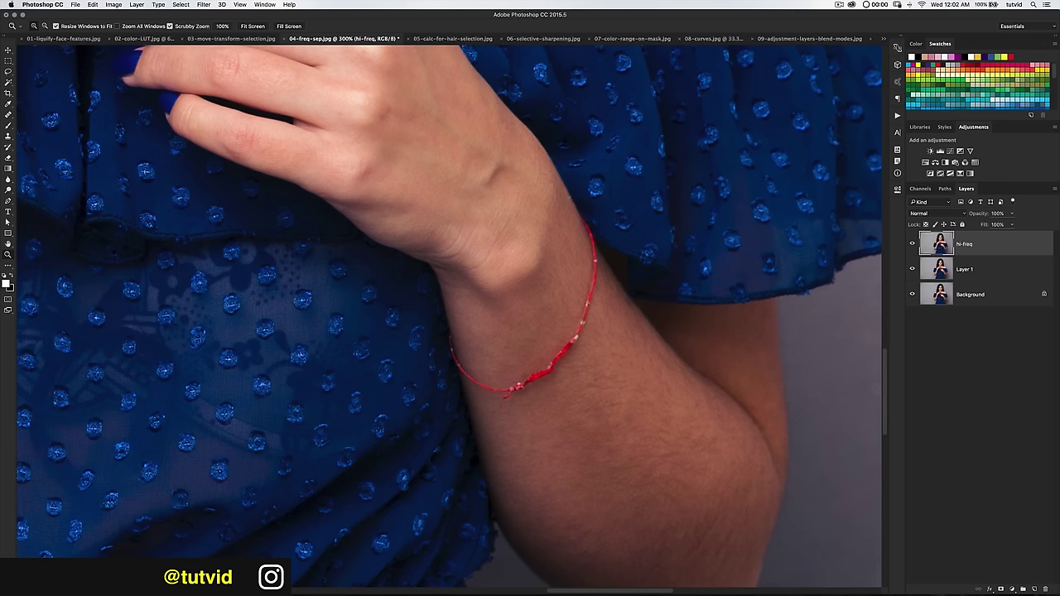
pyautogui.doubleClick(963, 270)
pyautogui.write('lo-freq')
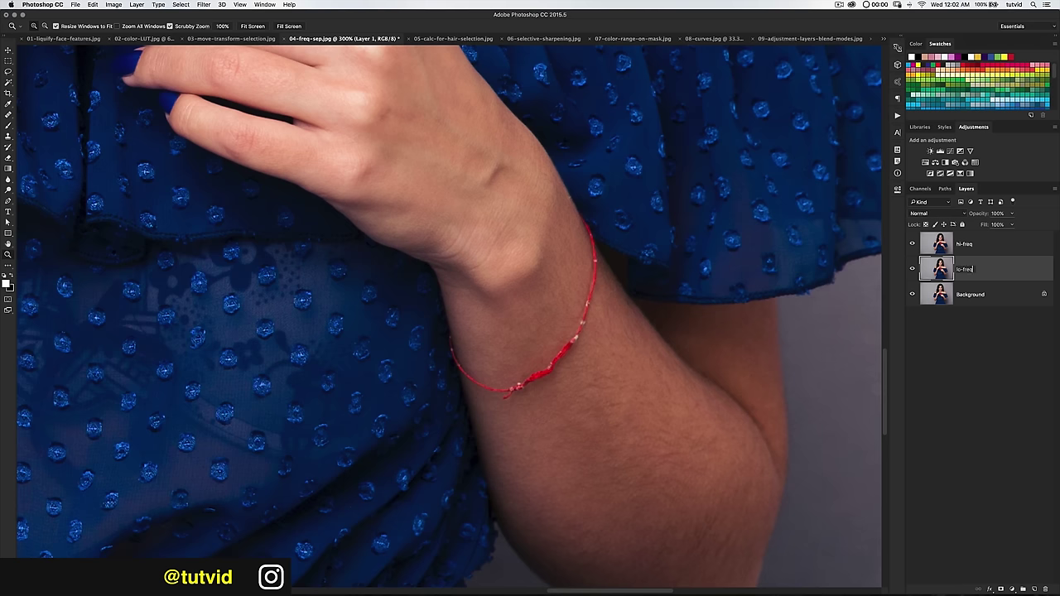
pyautogui.press('Return')
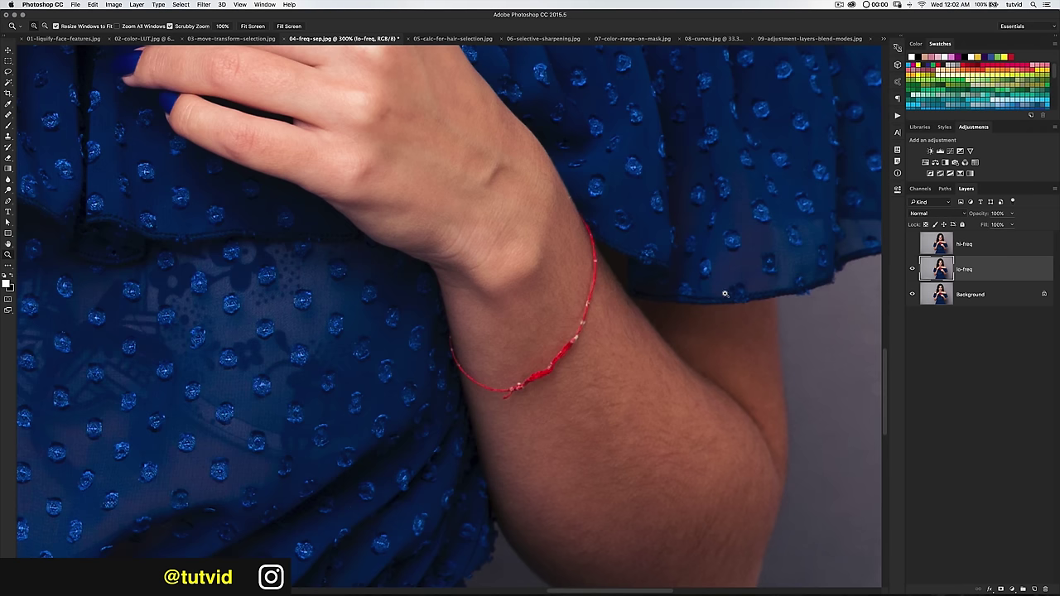
# Apply a Gaussian Blur with a 15 pixel radius to the lo-freq layer
pyautogui.press('super+0')
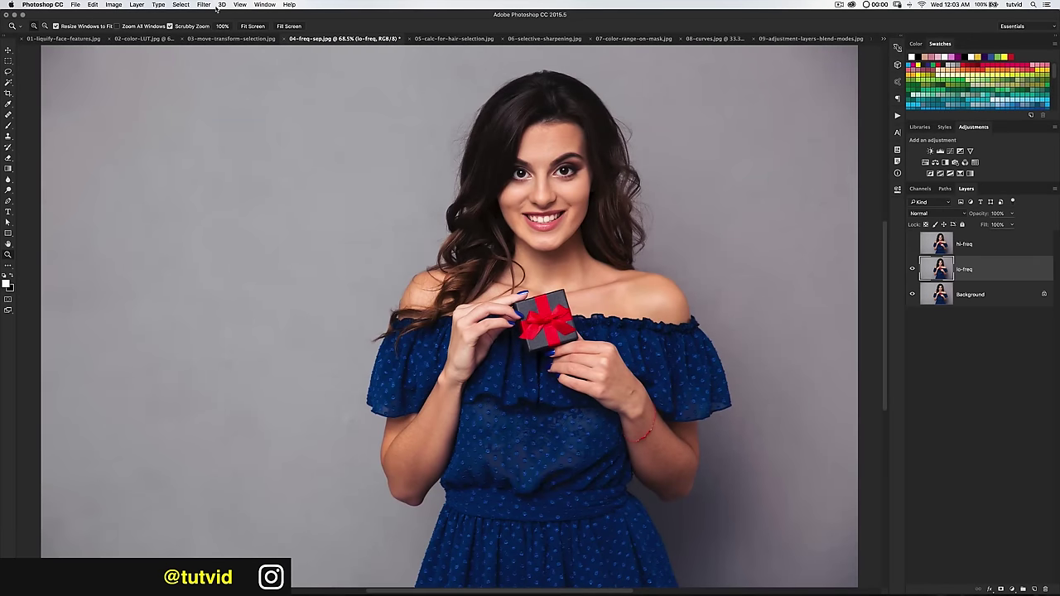
pyautogui.click(206, 5)
pyautogui.moveTo(211, 103)
pyautogui.click(327, 134)
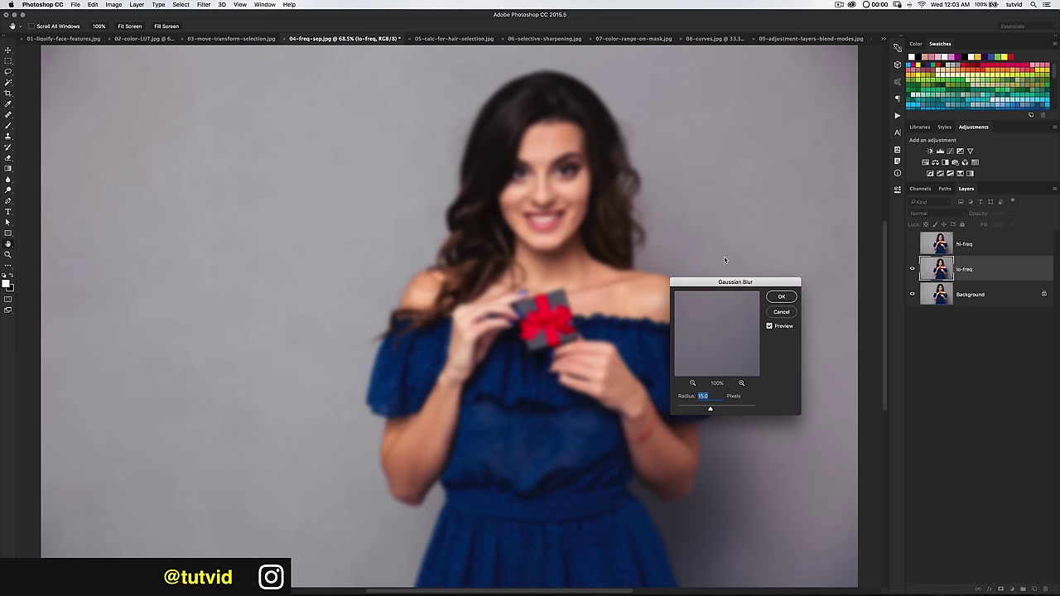
pyautogui.moveTo(724, 282); pyautogui.dragTo(717, 206)
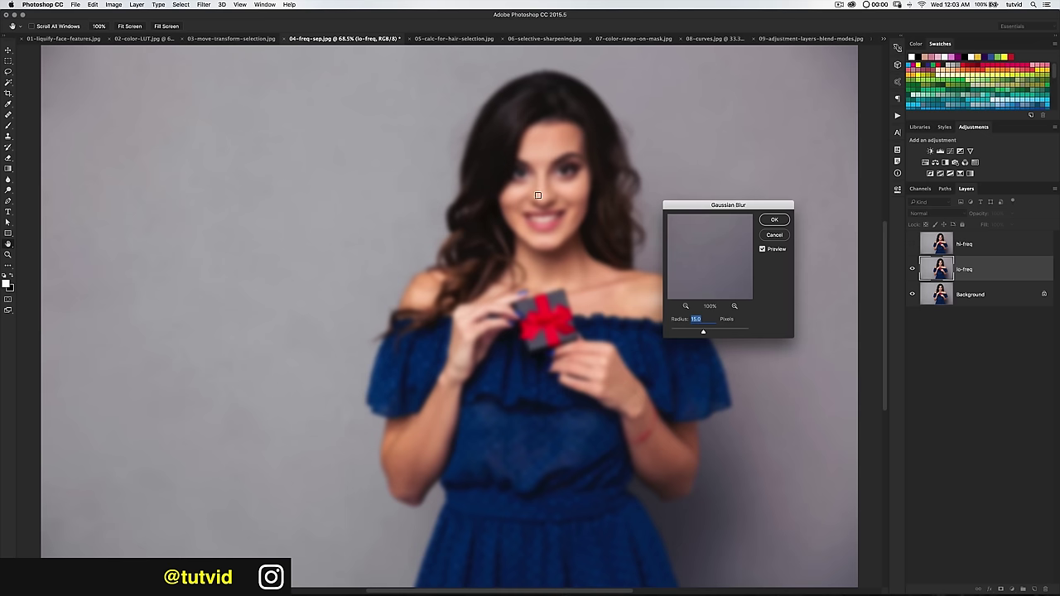
pyautogui.moveTo(746, 207); pyautogui.dragTo(736, 133)
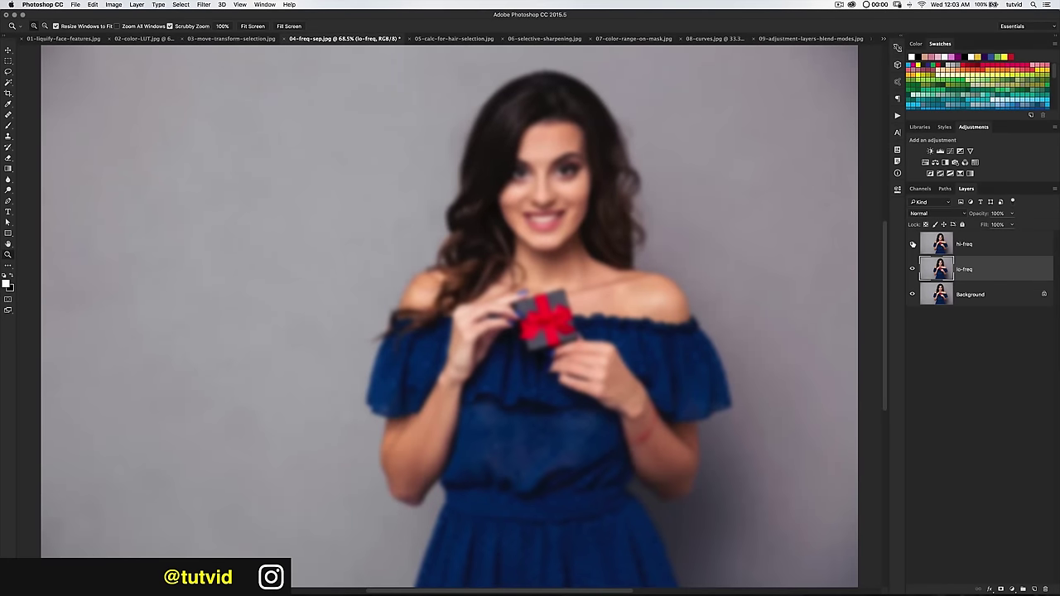
# Show the hi-freq layer and use Apply Image on it with the lo-freq layer, Subtract blending, scale 2 and offset 128
pyautogui.click(912, 244)
pyautogui.click(958, 240)
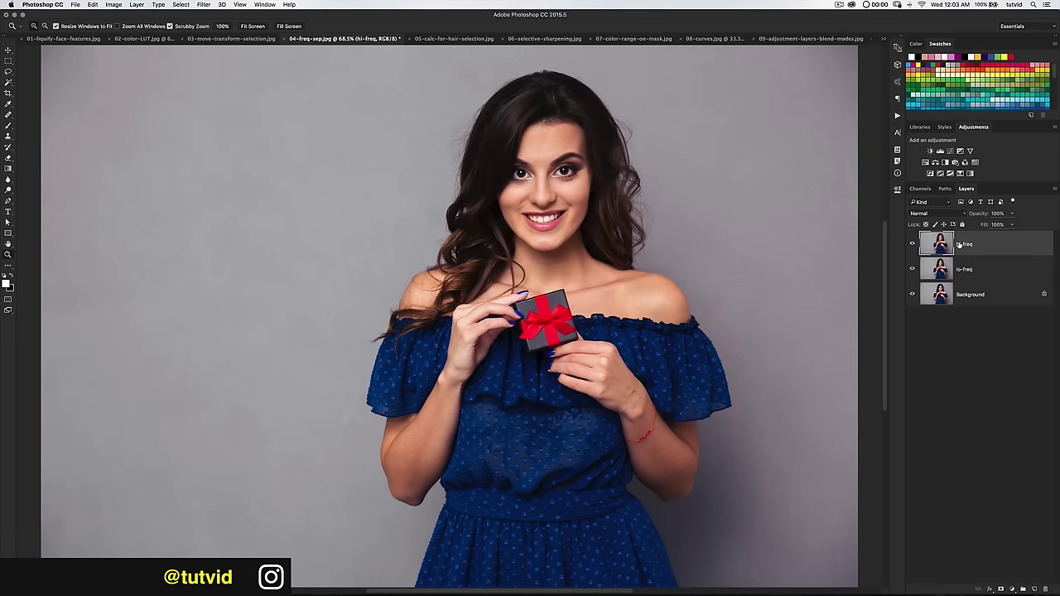
pyautogui.click(114, 4)
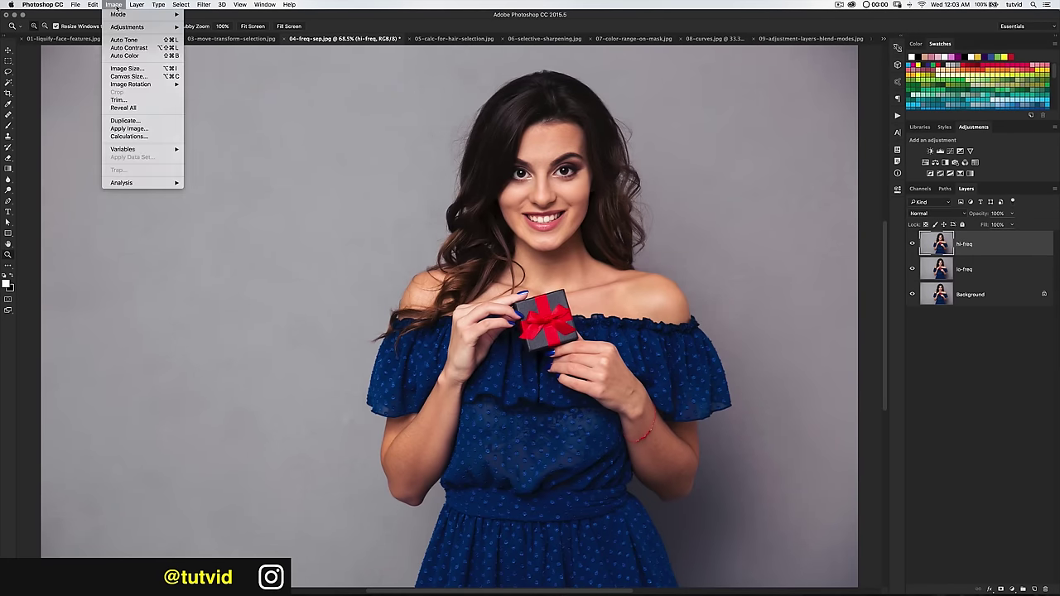
pyautogui.click(139, 130)
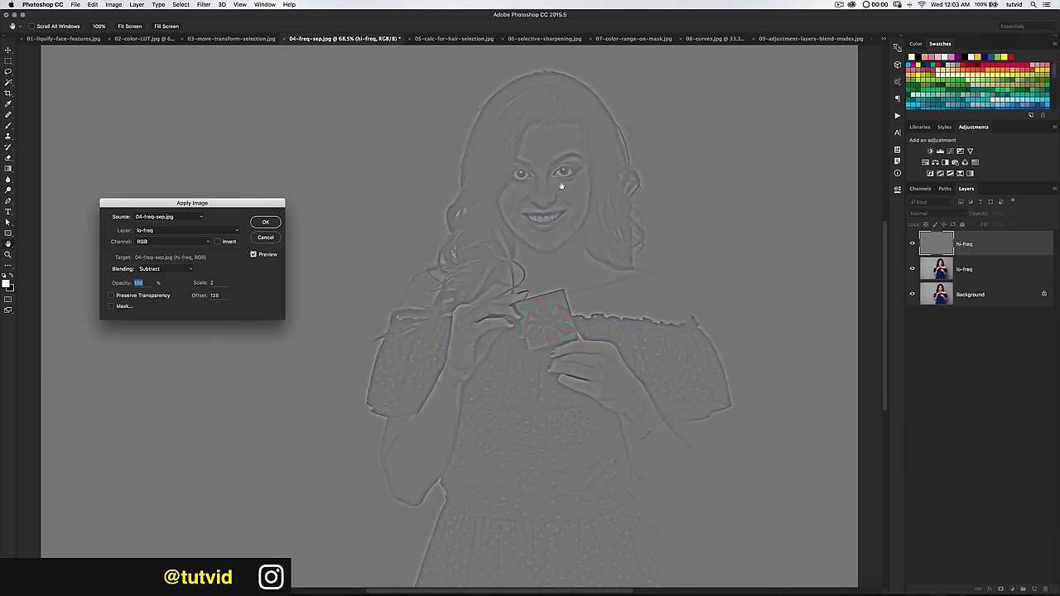
pyautogui.moveTo(284, 204); pyautogui.dragTo(404, 136)
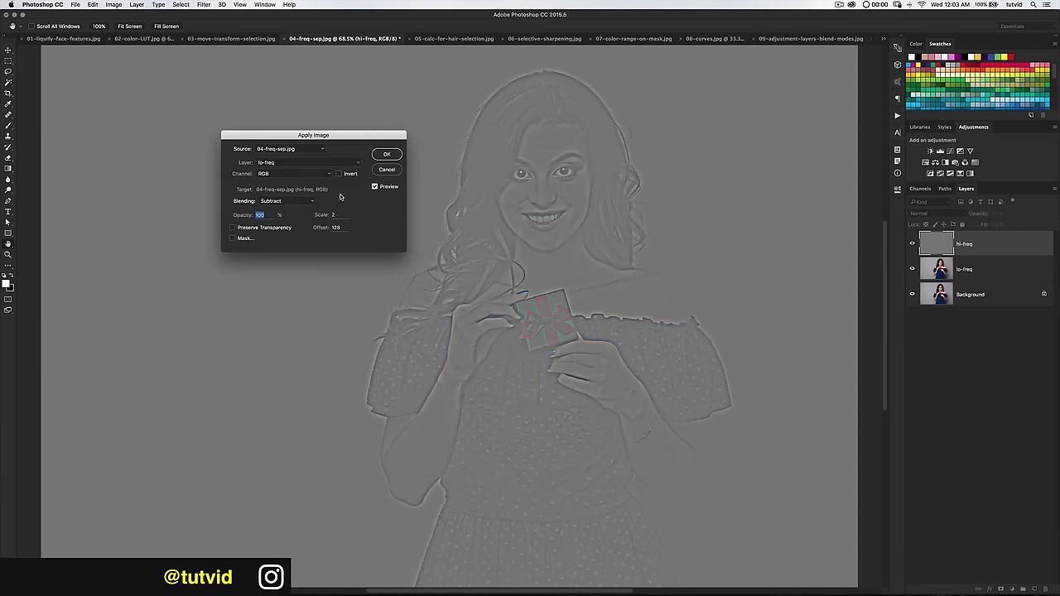
pyautogui.click(294, 170)
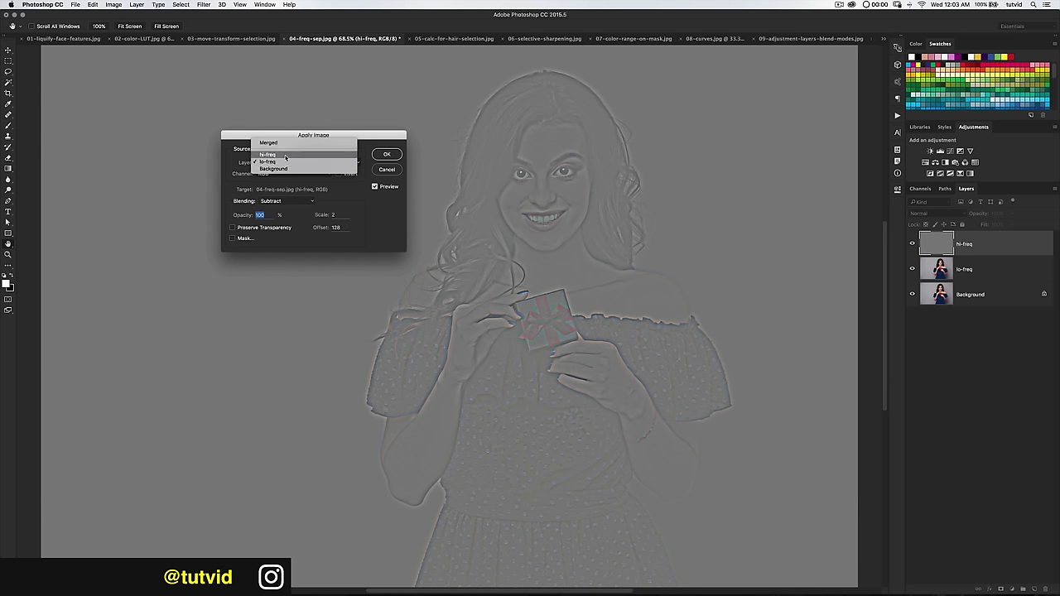
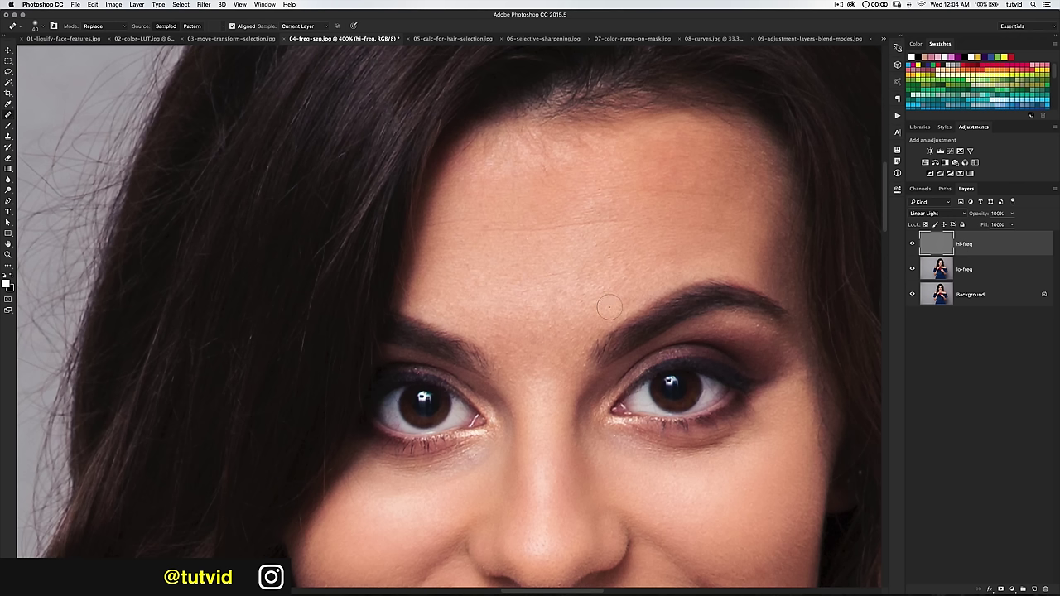
# Reduce the Healing Brush to 10 px, sample clean forehead skin and heal the forehead's fine lines on the hi-freq layer
pyautogui.press('[')
pyautogui.press('alt')
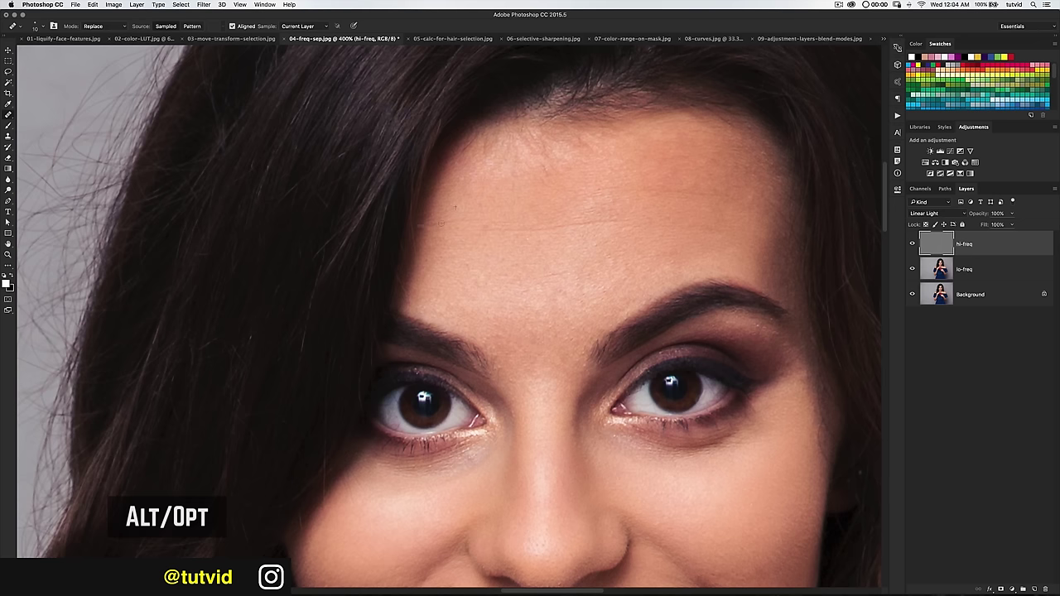
pyautogui.keyDown('alt'); pyautogui.click(473, 205); pyautogui.keyUp('alt')
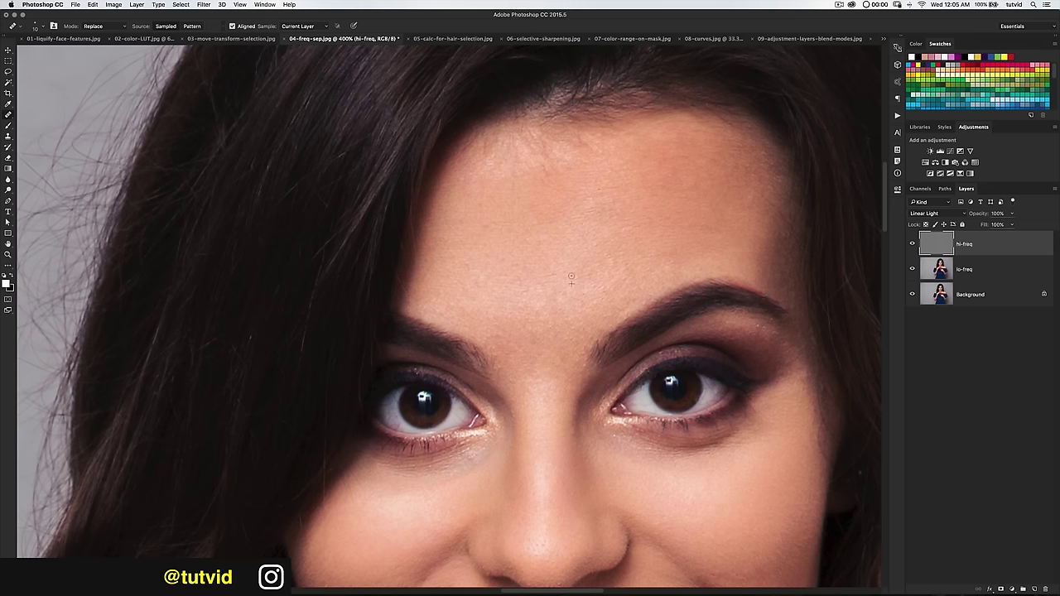
# Heal away the red bracelet's texture across the woman's wrist on the hi-freq layer, using skin sampled from the arm
pyautogui.scroll(-8, 584, 377)
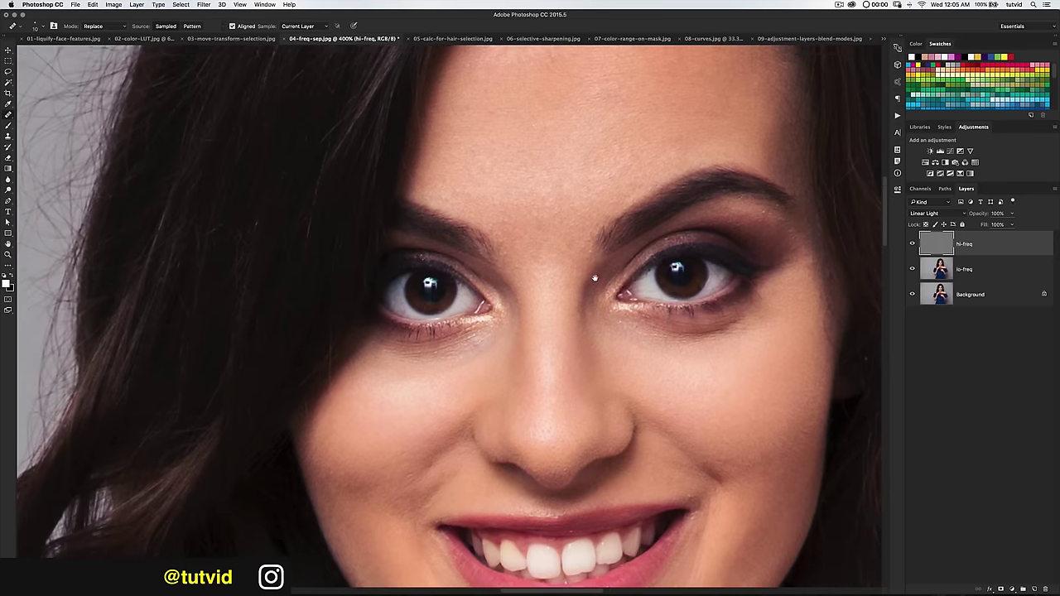
pyautogui.scroll(-1, 681, 254)
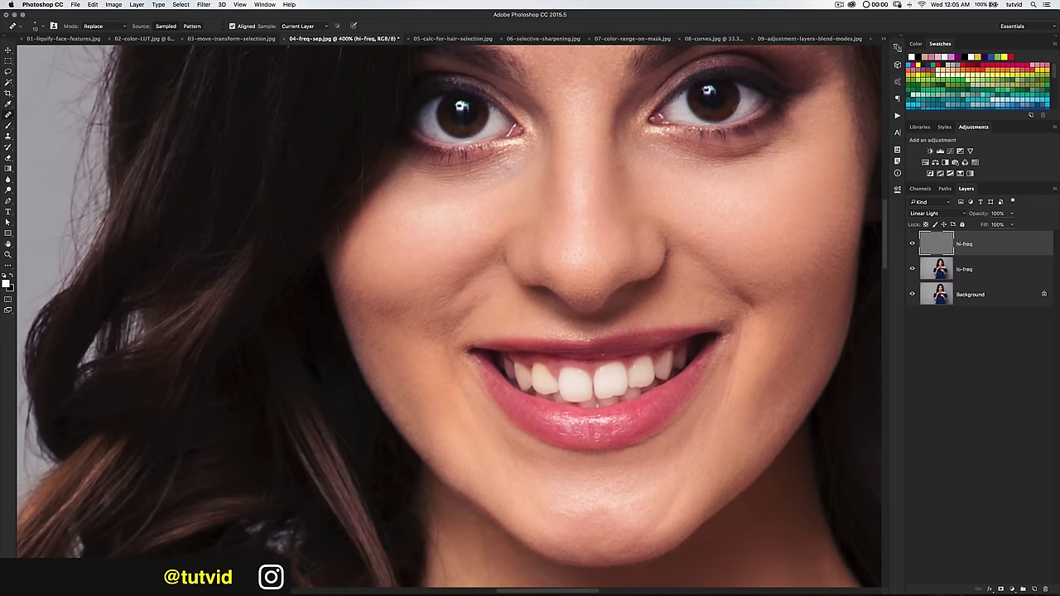
pyautogui.scroll(-20, 585, 308)
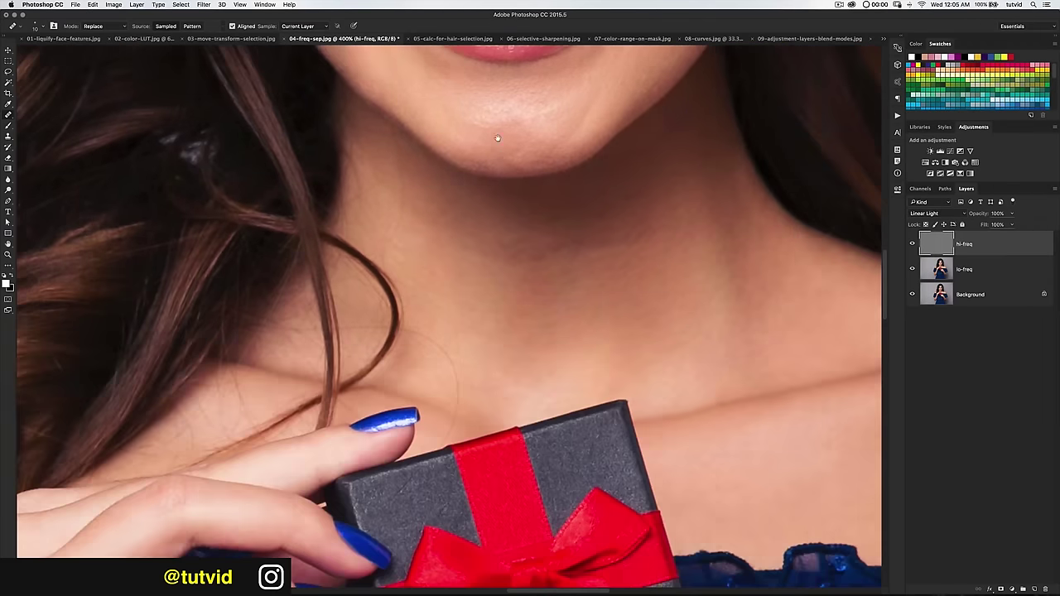
pyautogui.scroll(-15, 654, 303)
pyautogui.hscroll(10, 654, 304)
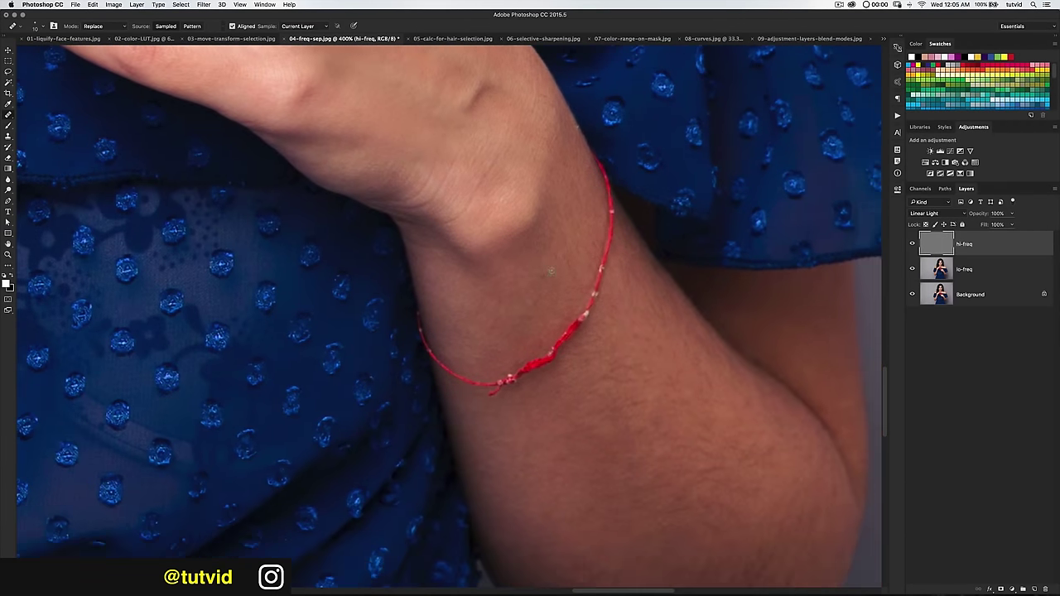
pyautogui.keyDown('alt'); pyautogui.click(408, 275); pyautogui.keyUp('alt')
pyautogui.moveTo(416, 309)
pyautogui.mouseDown()
pyautogui.moveTo(441, 365)
pyautogui.moveTo(503, 390)
pyautogui.moveTo(491, 394)
pyautogui.moveTo(539, 355)
pyautogui.moveTo(528, 356)
pyautogui.moveTo(550, 367)
pyautogui.moveTo(526, 362)
pyautogui.moveTo(523, 377)
pyautogui.moveTo(568, 346)
pyautogui.moveTo(611, 242)
pyautogui.mouseUp()
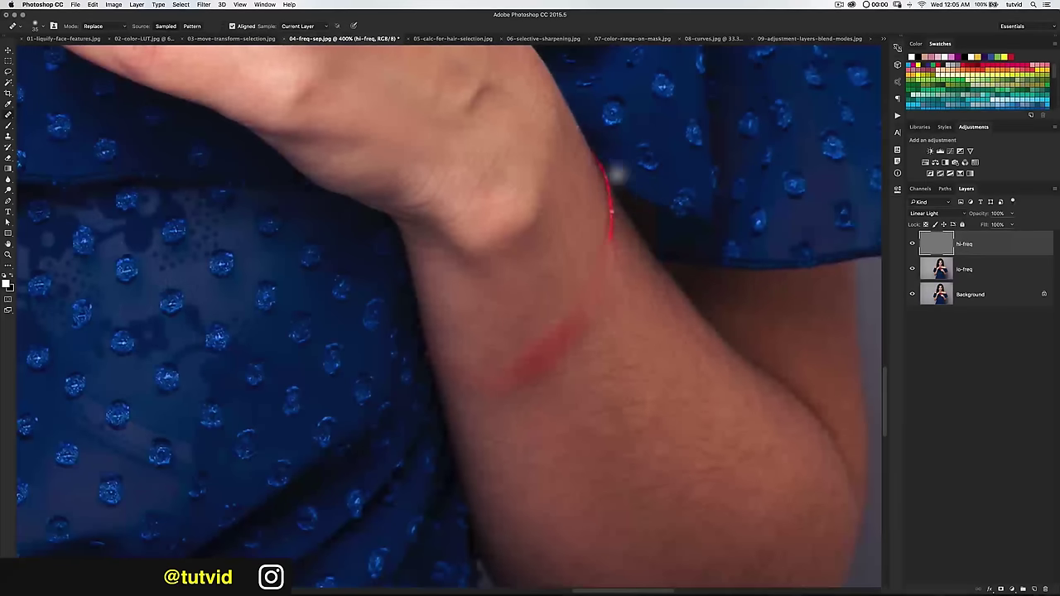
pyautogui.moveTo(610, 236); pyautogui.dragTo(603, 159)
pyautogui.moveTo(594, 156); pyautogui.dragTo(606, 241)
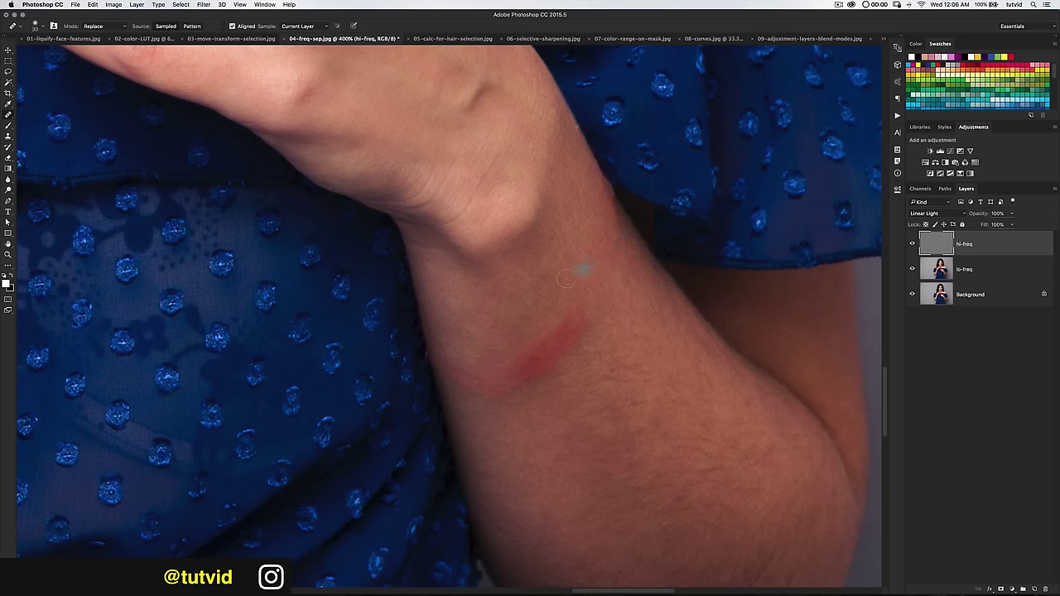
# Select the lo-freq layer, try healing the red smear on the wrist and undo the stroke
pyautogui.click(939, 269)
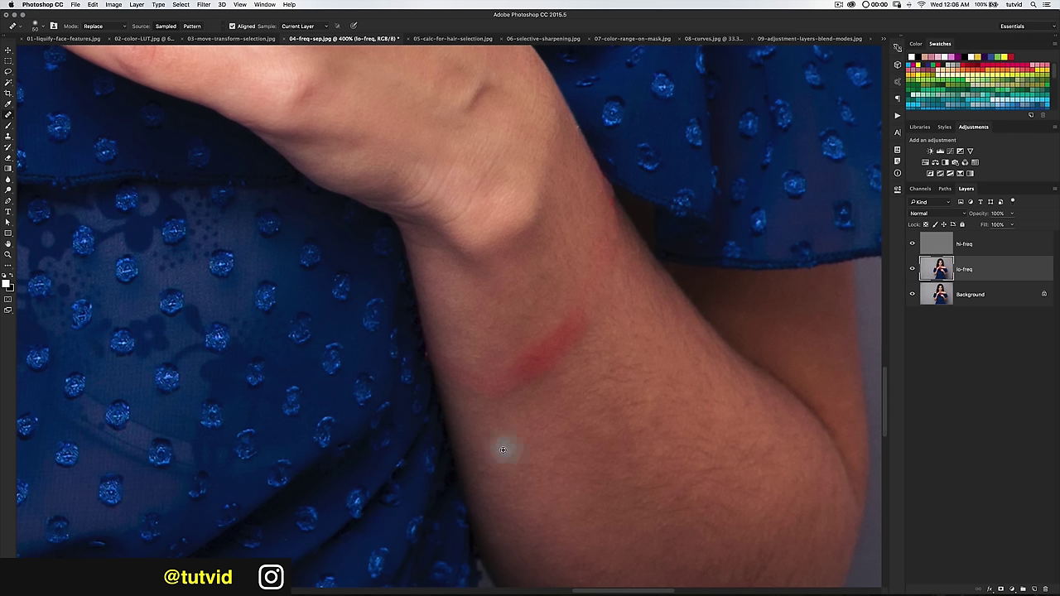
pyautogui.moveTo(480, 382)
pyautogui.mouseDown()
pyautogui.moveTo(538, 388)
pyautogui.moveTo(582, 319)
pyautogui.mouseUp()
pyautogui.press('super+z')
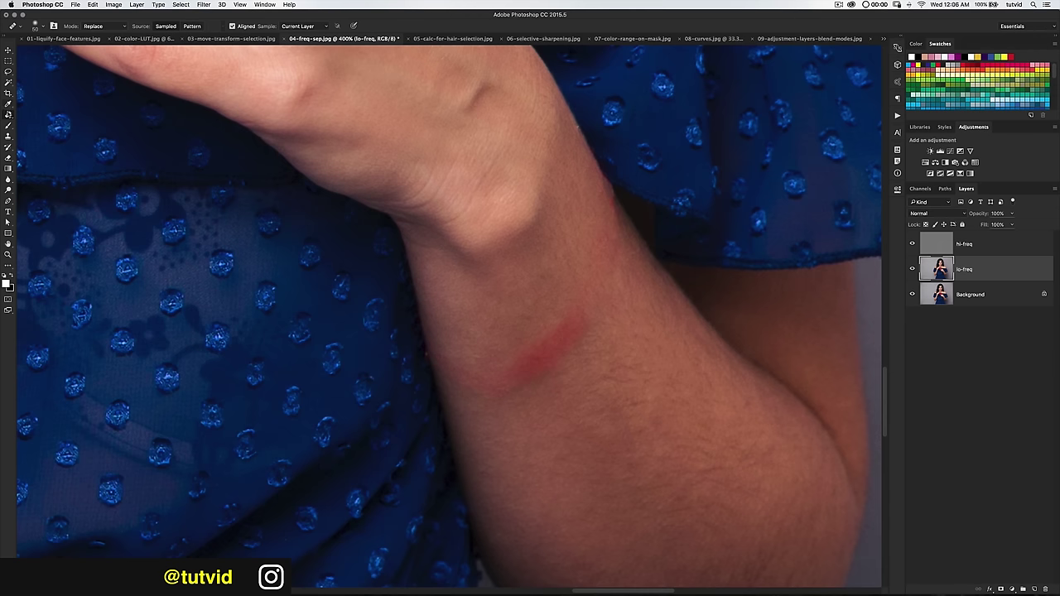
# Switch to the Clone Stamp tool and set its opacity to 65%
pyautogui.rightClick(8, 115)
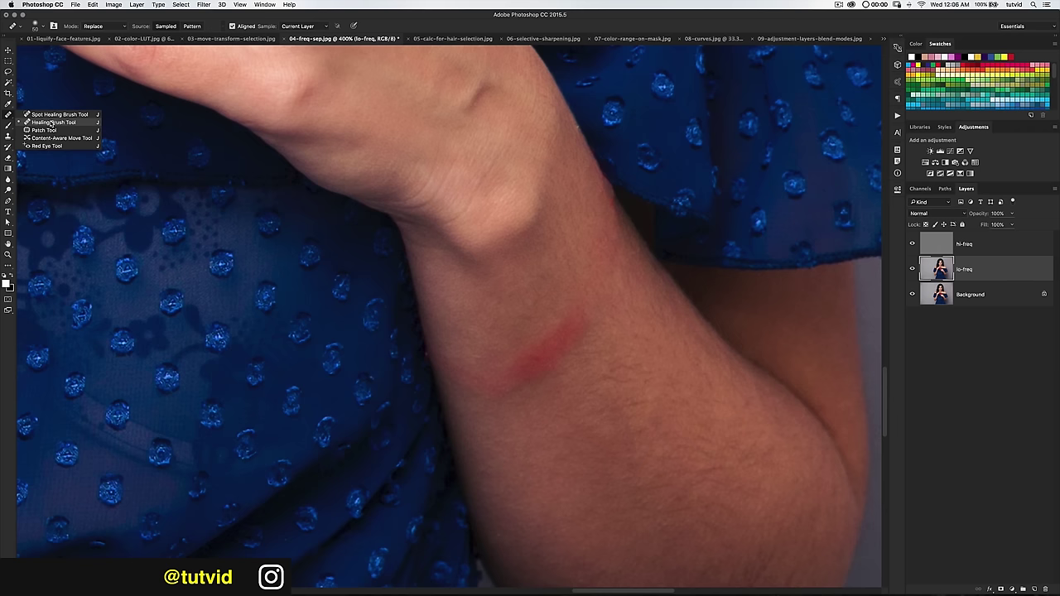
pyautogui.click(8, 135)
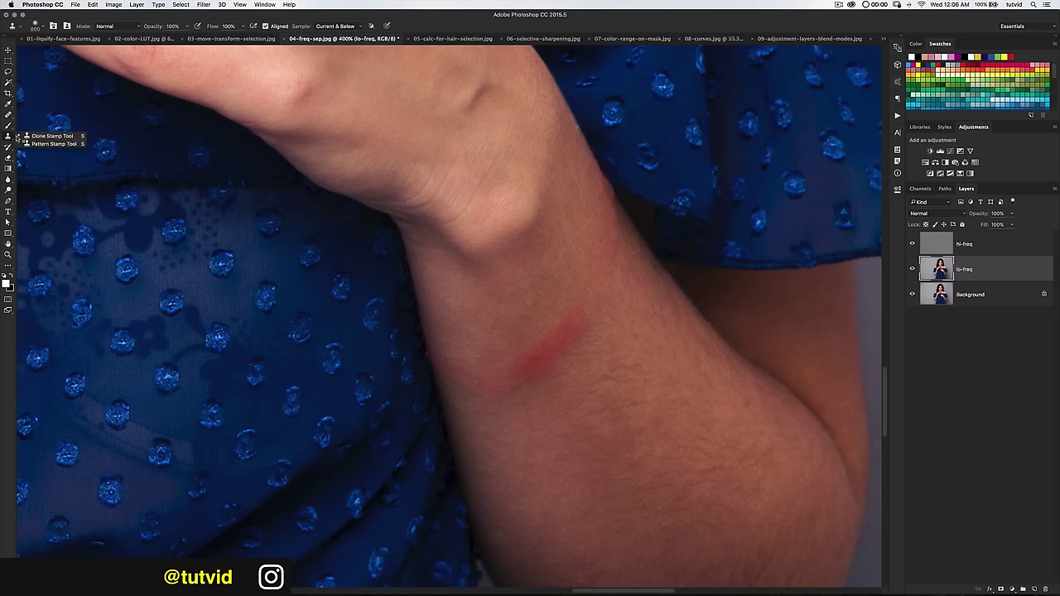
pyautogui.moveTo(150, 29); pyautogui.dragTo(144, 29)
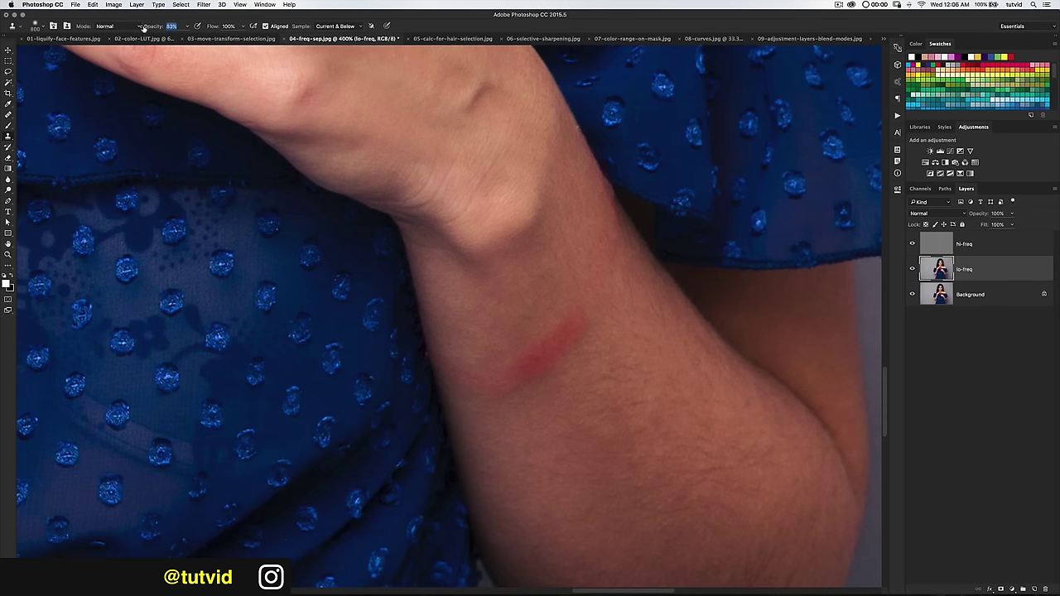
pyautogui.moveTo(137, 27); pyautogui.dragTo(140, 28)
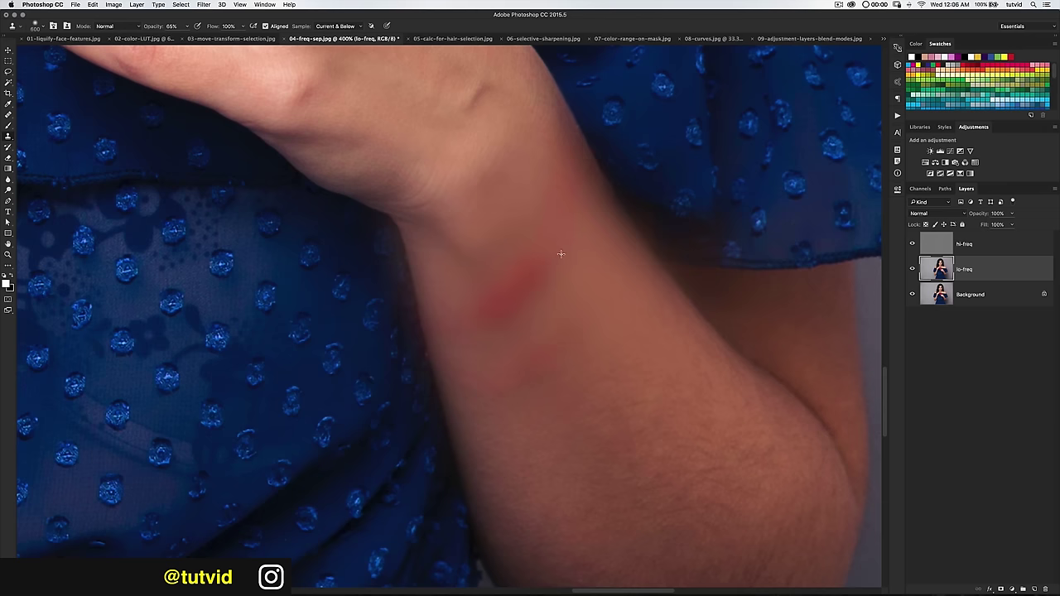
# Reduce the Clone Stamp brush to 70 px and undo the trial strokes over the red smear
pyautogui.press('[')
pyautogui.press('[')
pyautogui.press('[')
pyautogui.press('[')
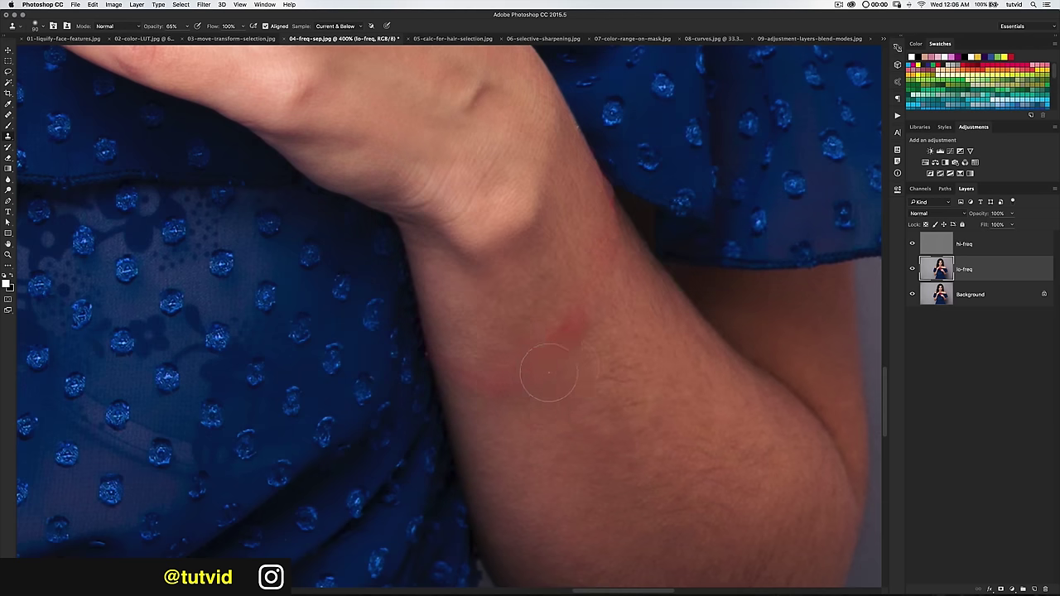
pyautogui.hotkey('ctrl', 'alt', 'z')
pyautogui.hotkey('ctrl', 'alt', 'z')
pyautogui.press('[')
pyautogui.press('[')
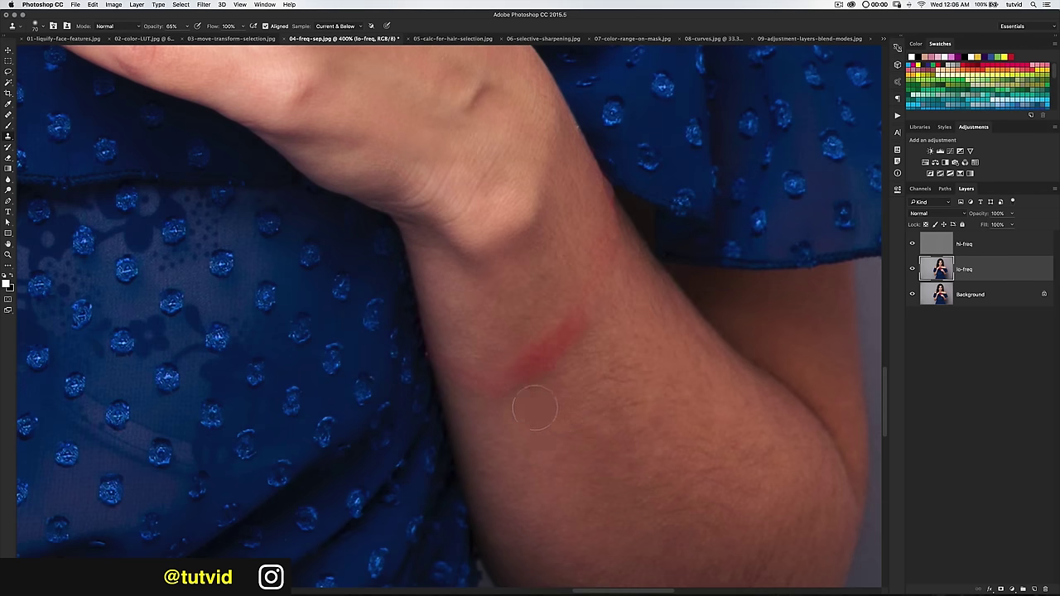
# Set the Clone Stamp to sample the current layer only and clone skin tone over the wrist's red smear on lo-freq
pyautogui.click(353, 27)
pyautogui.click(336, 17)
pyautogui.moveTo(486, 390)
pyautogui.mouseDown()
pyautogui.moveTo(538, 374)
pyautogui.moveTo(568, 331)
pyautogui.mouseUp()
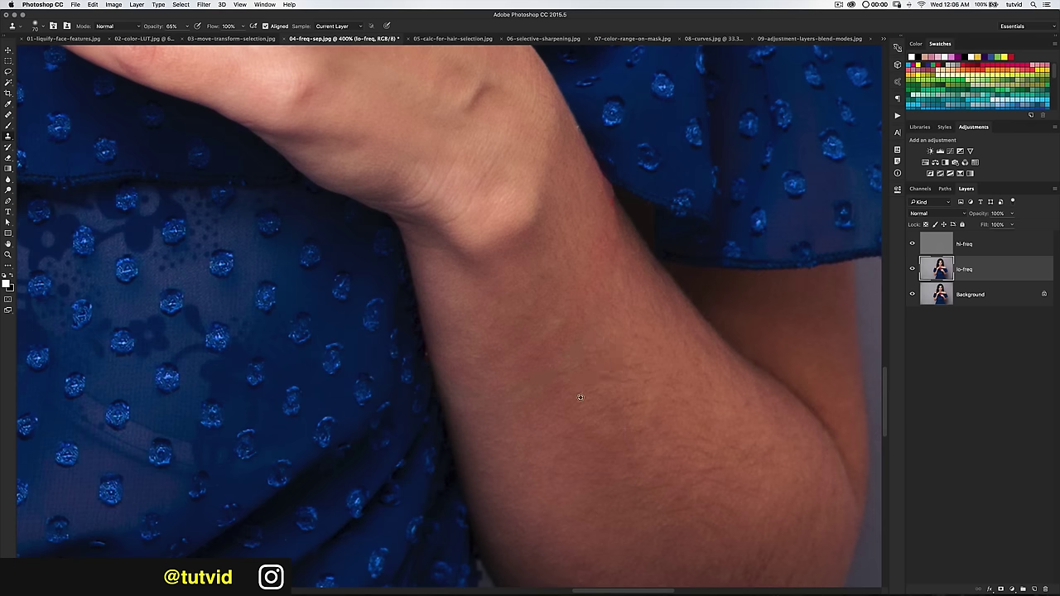
# Hide the lo-freq and hi-freq layers and select the Background layer, magnifying the bracelet on the wrist to 400%
pyautogui.press('super+1')
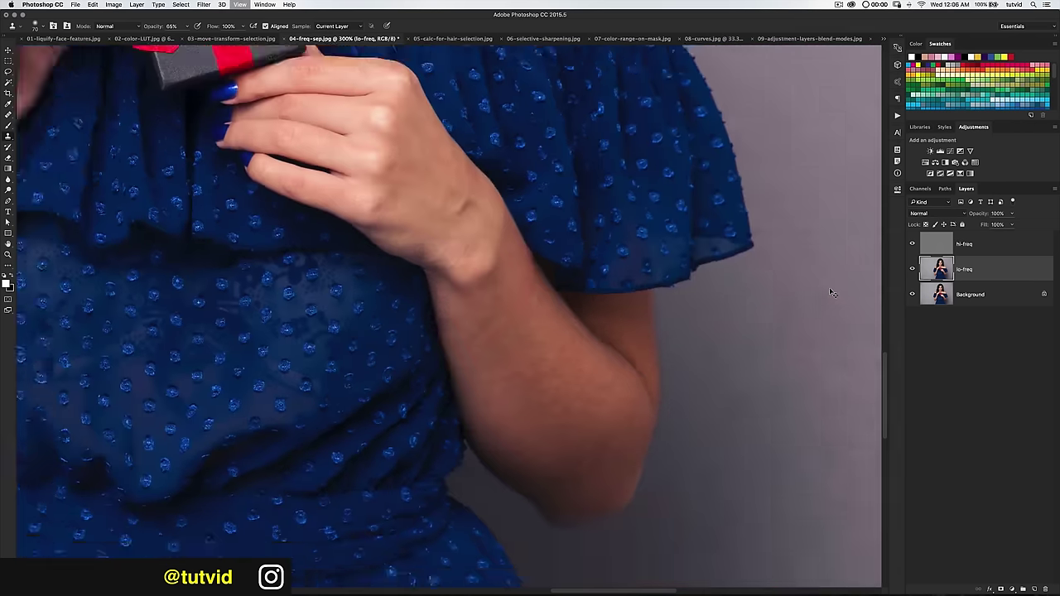
pyautogui.press('super+0')
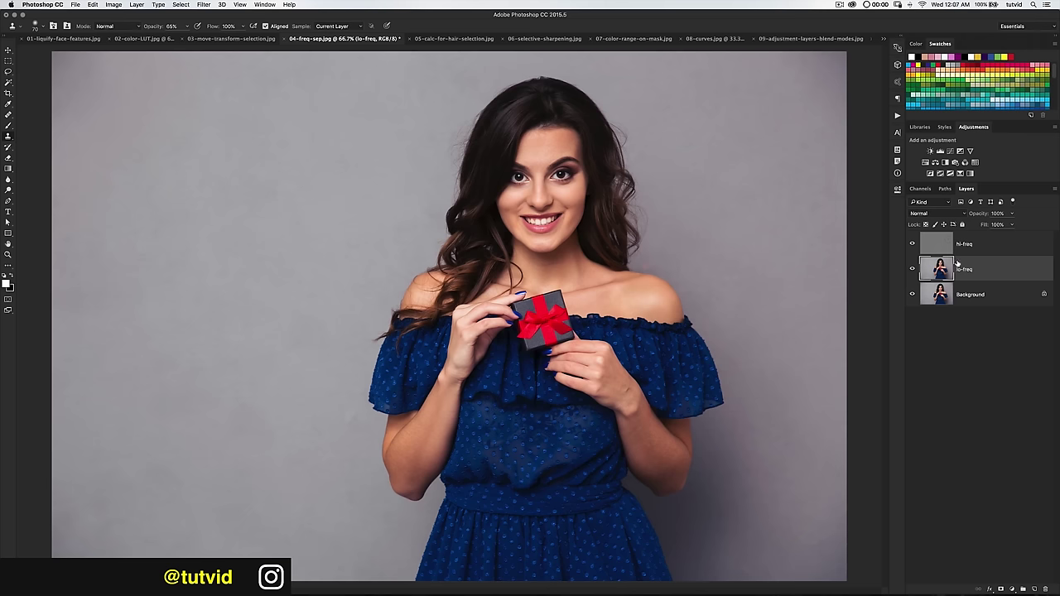
pyautogui.click(912, 268)
pyautogui.click(911, 243)
pyautogui.click(968, 294)
pyautogui.press('z')
pyautogui.click(637, 426)
pyautogui.click(643, 425)
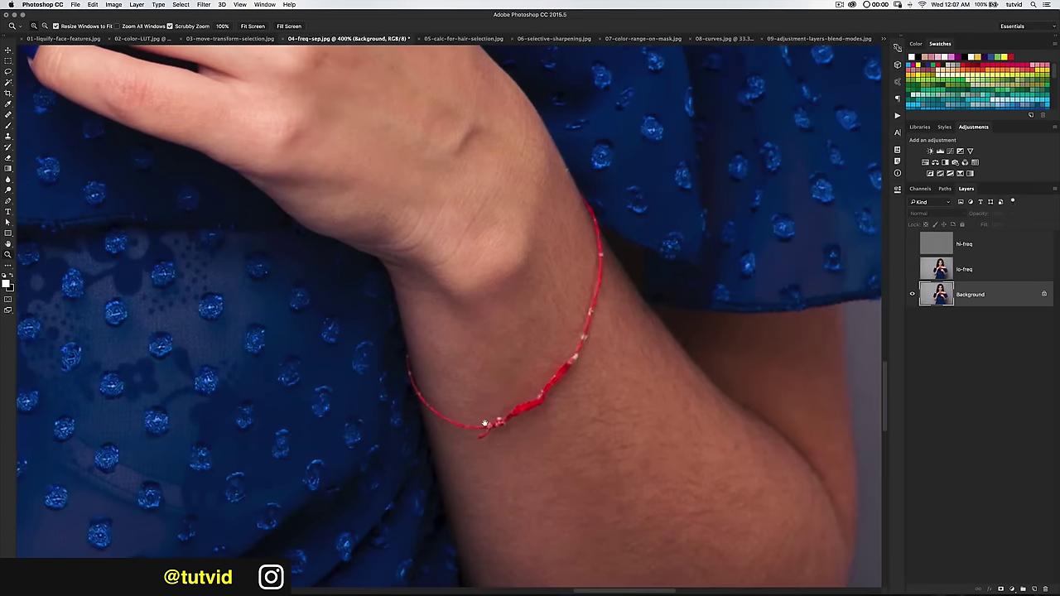
# Remove the red bracelet from the wrist on the Background layer with the Healing Brush, sampling clean areas along the arm's edges
pyautogui.click(7, 116)
pyautogui.moveTo(7, 116); pyautogui.dragTo(50, 123)
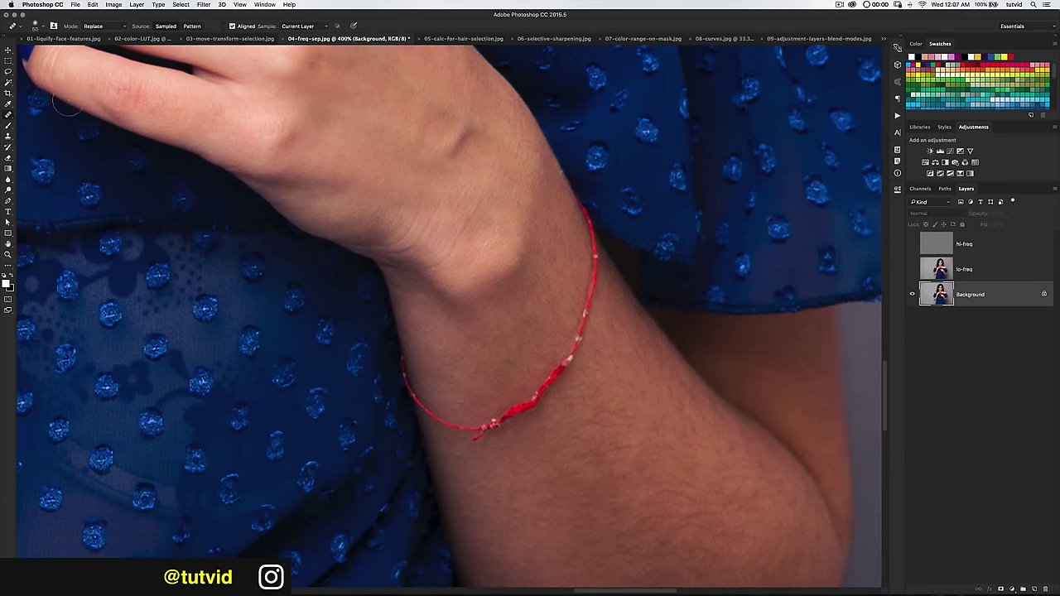
pyautogui.keyDown('alt'); pyautogui.click(385, 294); pyautogui.keyUp('alt')
pyautogui.moveTo(397, 356)
pyautogui.mouseDown()
pyautogui.moveTo(410, 398)
pyautogui.moveTo(451, 430)
pyautogui.moveTo(505, 428)
pyautogui.moveTo(562, 365)
pyautogui.moveTo(597, 285)
pyautogui.mouseUp()
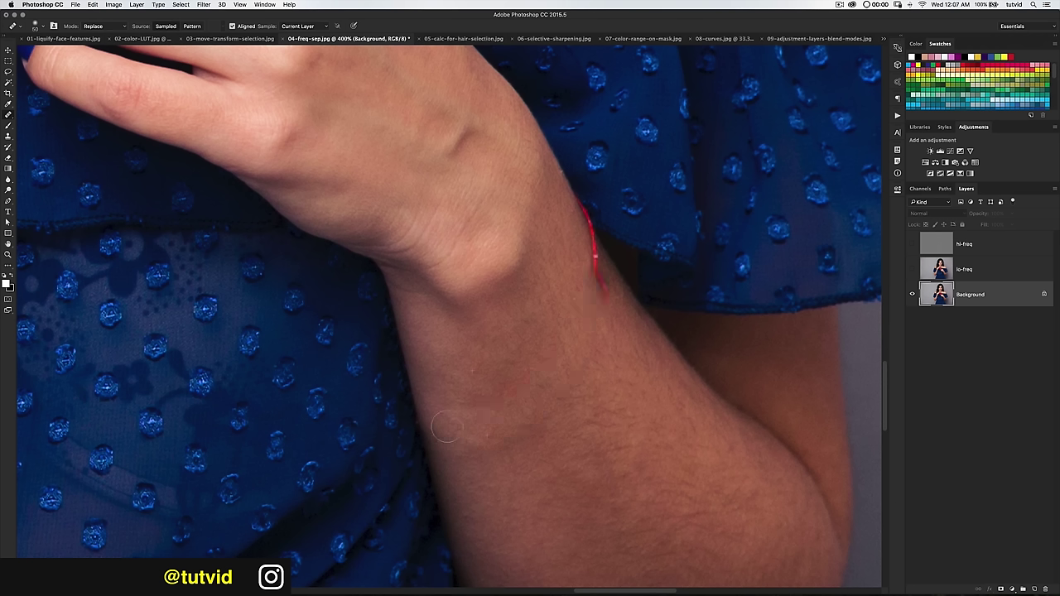
pyautogui.keyDown('alt'); pyautogui.click(551, 153); pyautogui.keyUp('alt')
pyautogui.moveTo(580, 200); pyautogui.dragTo(596, 314)
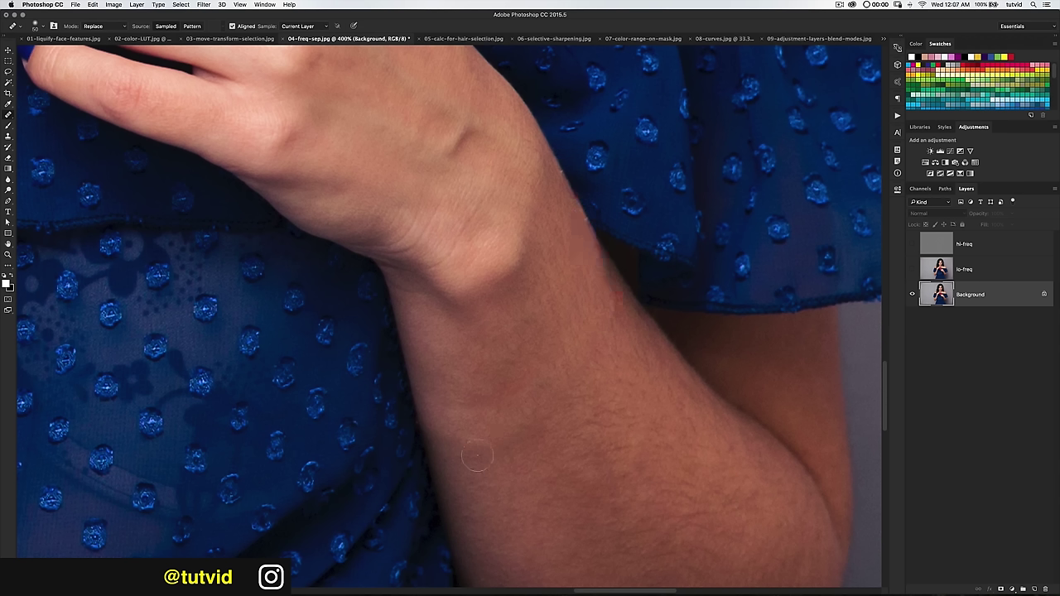
pyautogui.click(617, 295)
pyautogui.press('super+1')
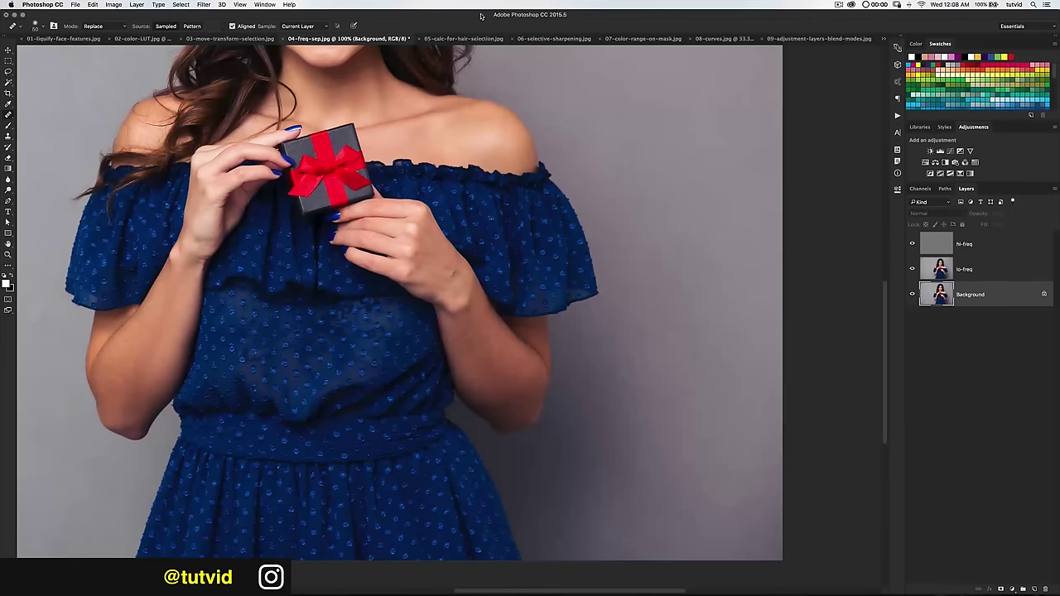
# Switch to the 05-calc-for-hair-selection.jpg document and open Calculations, keeping its dialog clear of the portrait
pyautogui.click(467, 39)
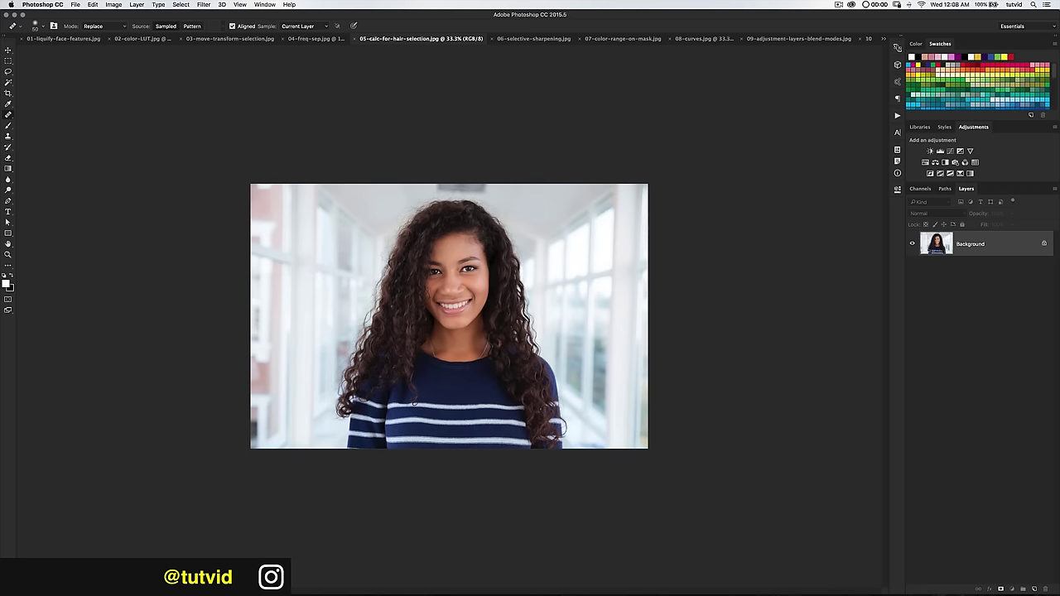
pyautogui.click(113, 5)
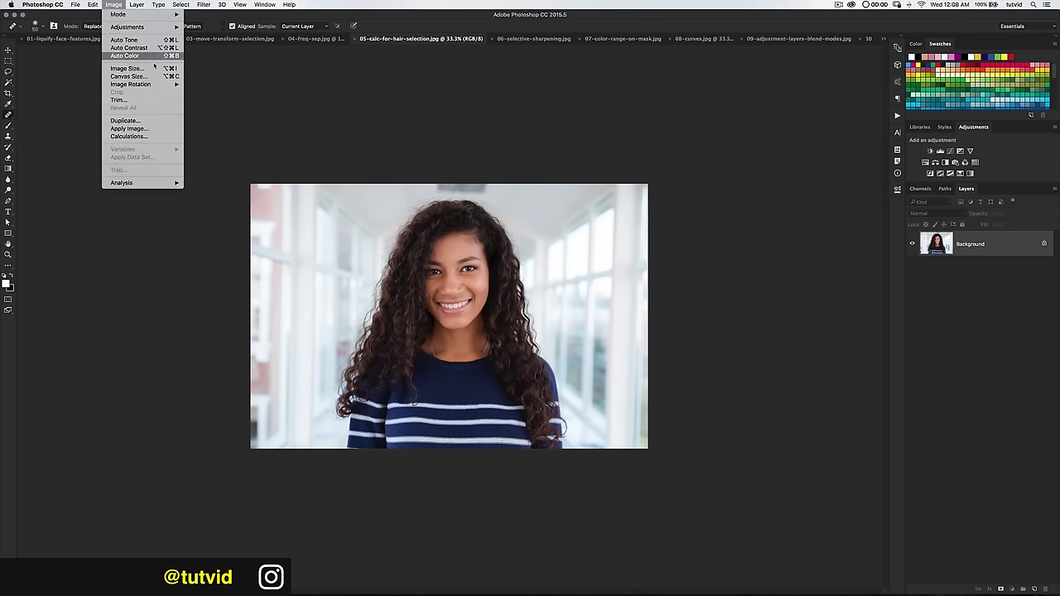
pyautogui.click(128, 136)
pyautogui.moveTo(725, 127); pyautogui.dragTo(645, 180)
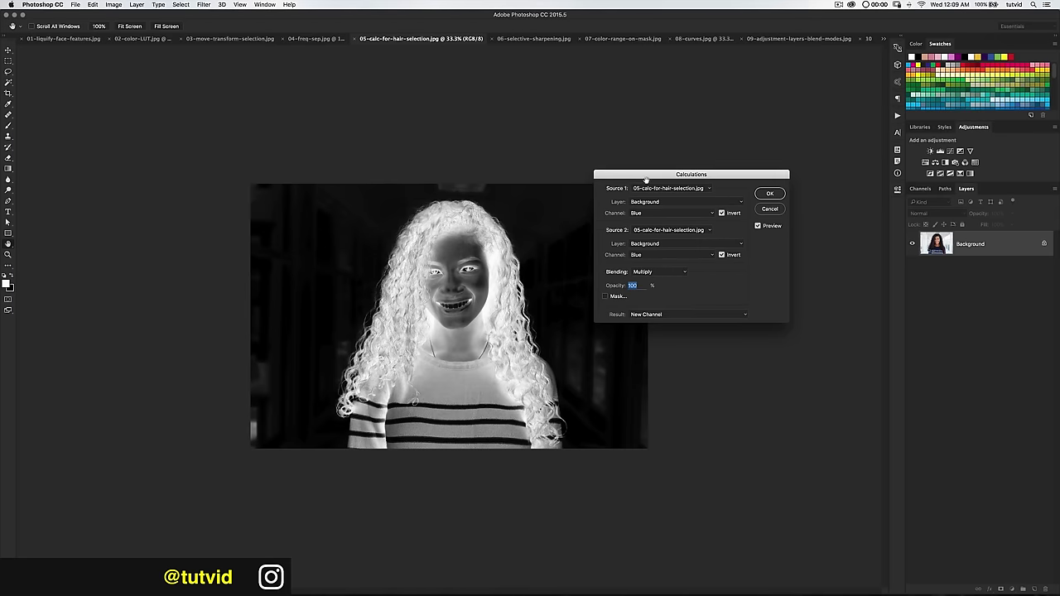
pyautogui.moveTo(706, 184); pyautogui.dragTo(693, 225)
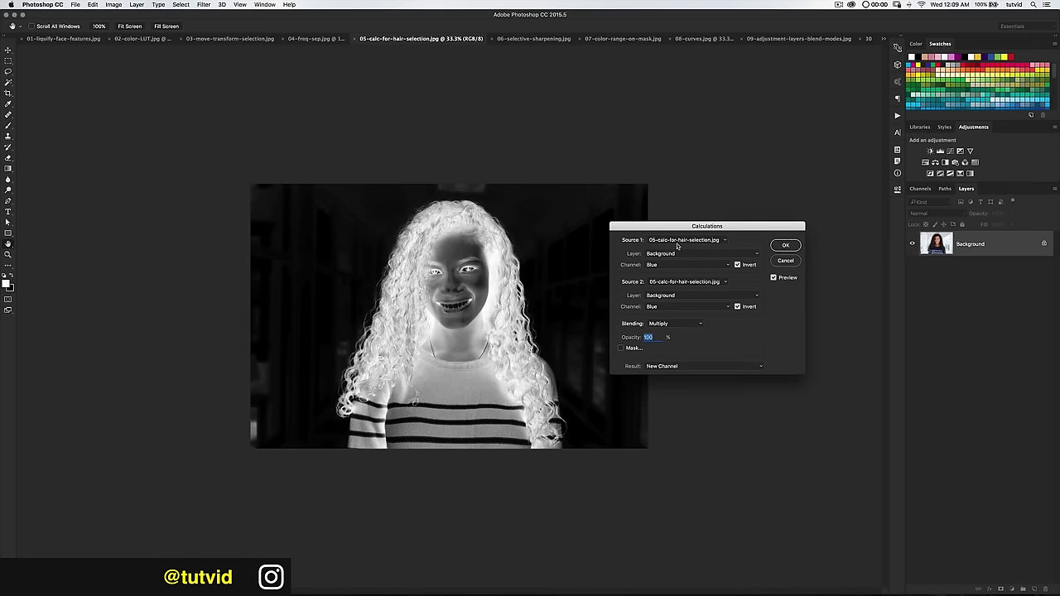
# Turn off inversion for both Calculations sources and set both channels to Red
pyautogui.click(737, 264)
pyautogui.click(709, 264)
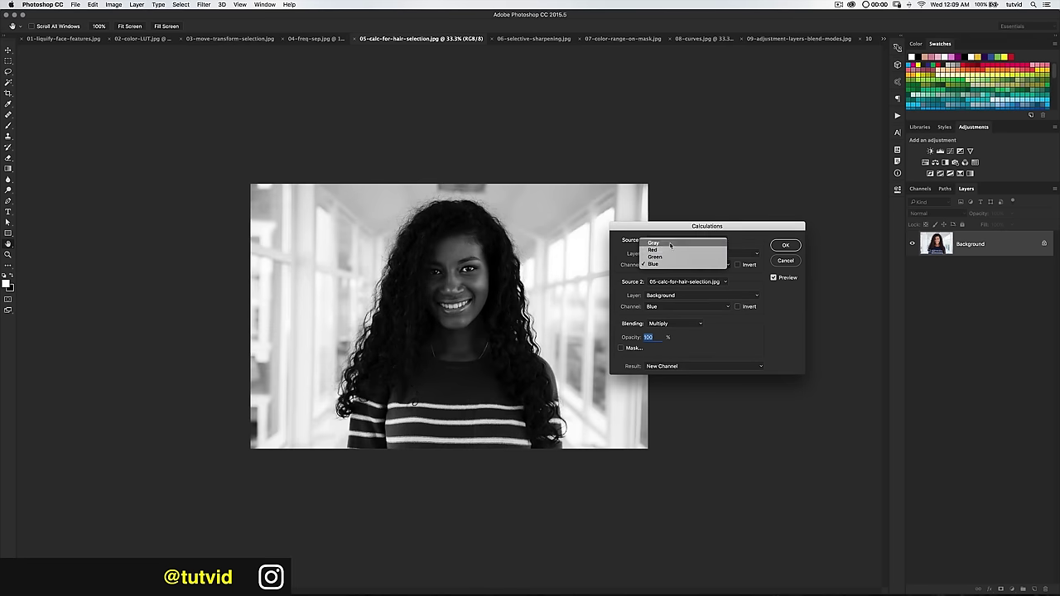
pyautogui.click(663, 250)
pyautogui.click(688, 307)
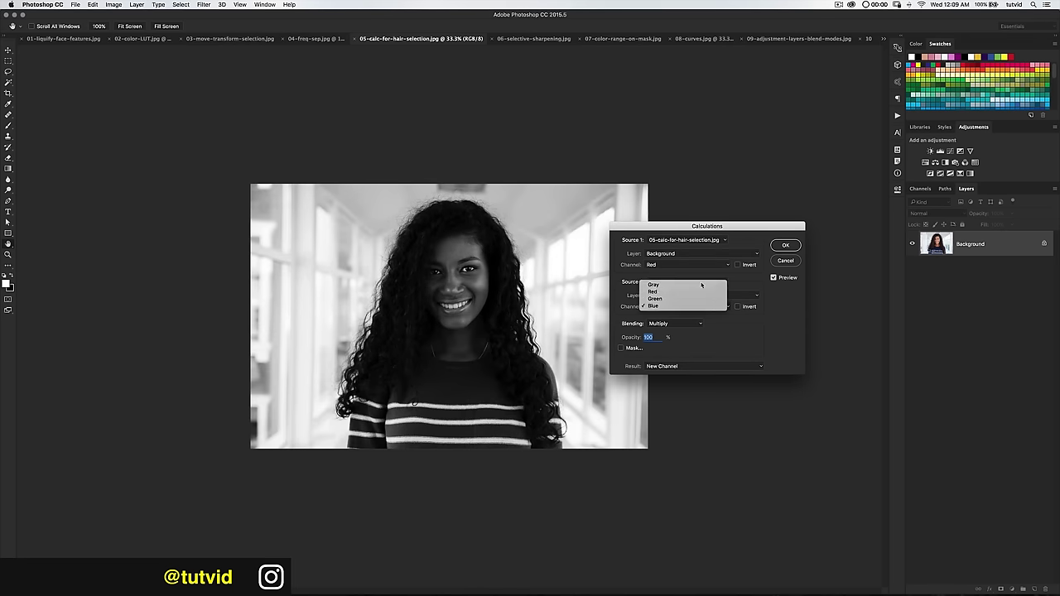
pyautogui.click(656, 293)
pyautogui.moveTo(719, 232); pyautogui.dragTo(710, 205)
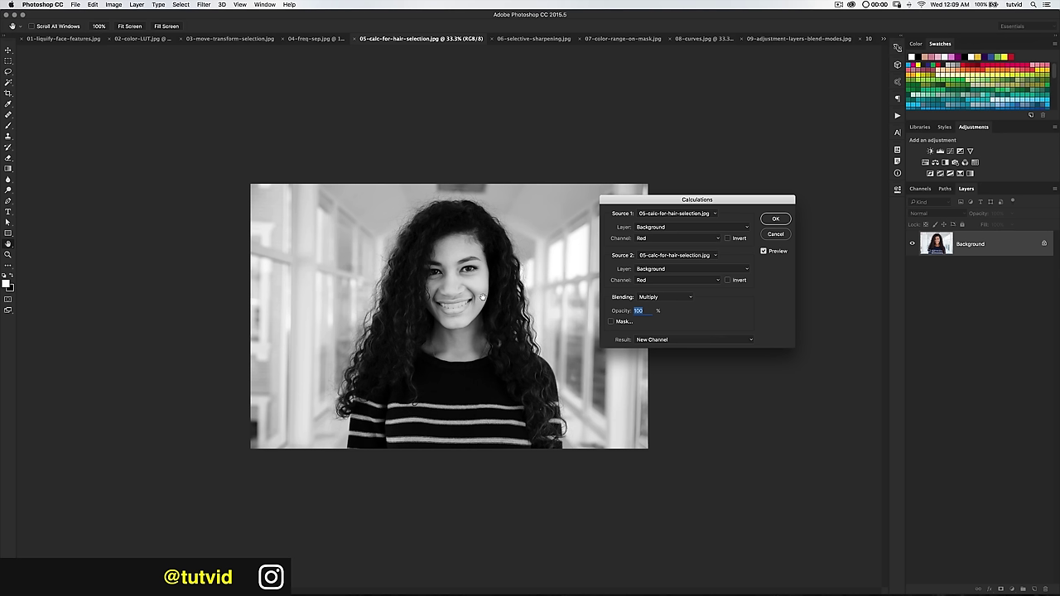
# Invert the Red channel for both Source 1 and Source 2 in Calculations
pyautogui.click(661, 238)
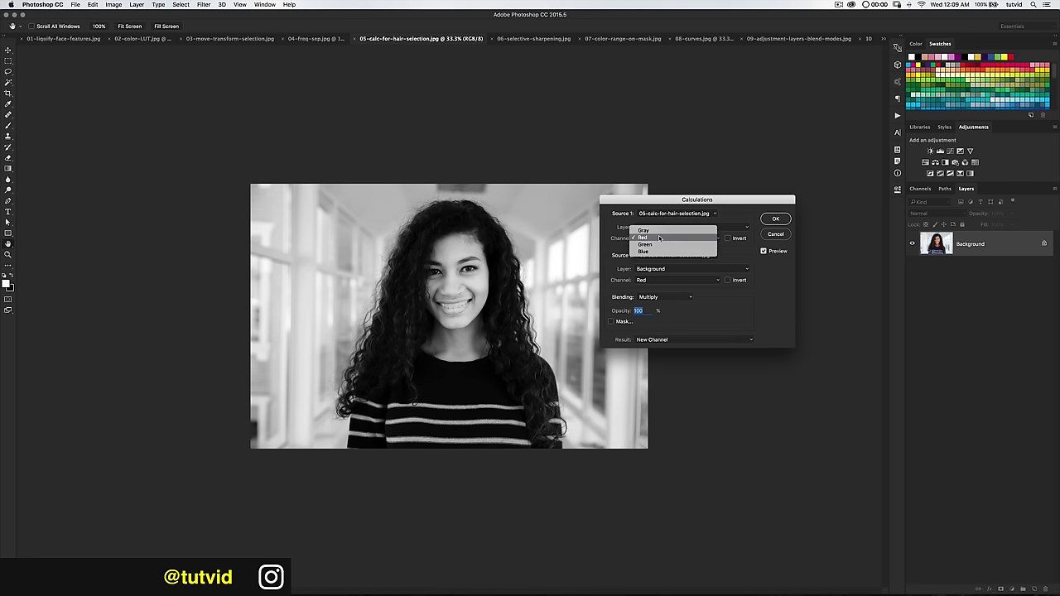
pyautogui.click(733, 240)
pyautogui.click(727, 280)
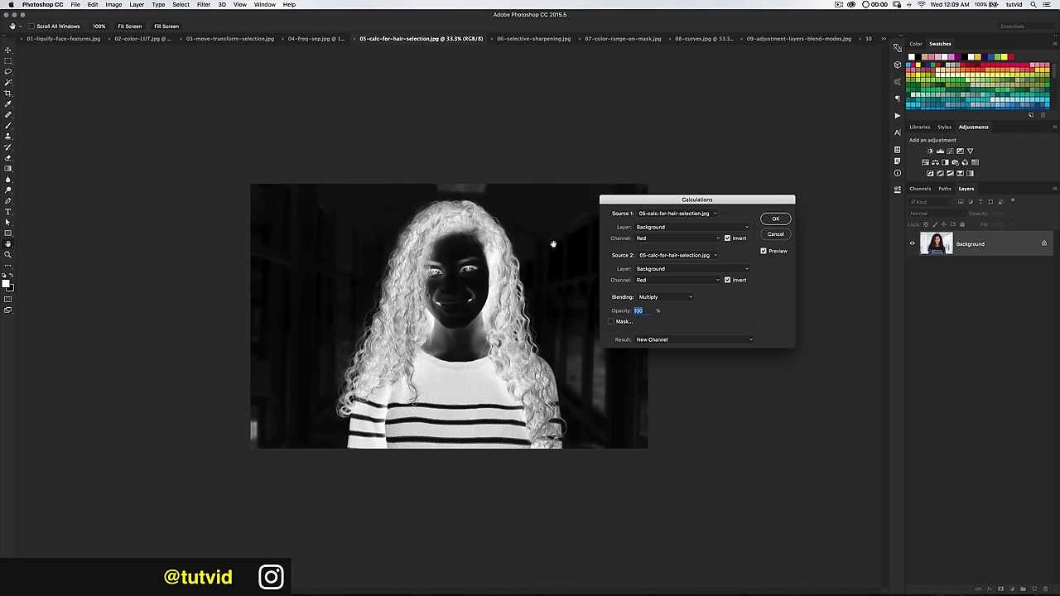
# Try the inverted Green channel for both Calculations sources, followed by the inverted Blue channel for both
pyautogui.click(663, 239)
pyautogui.click(664, 242)
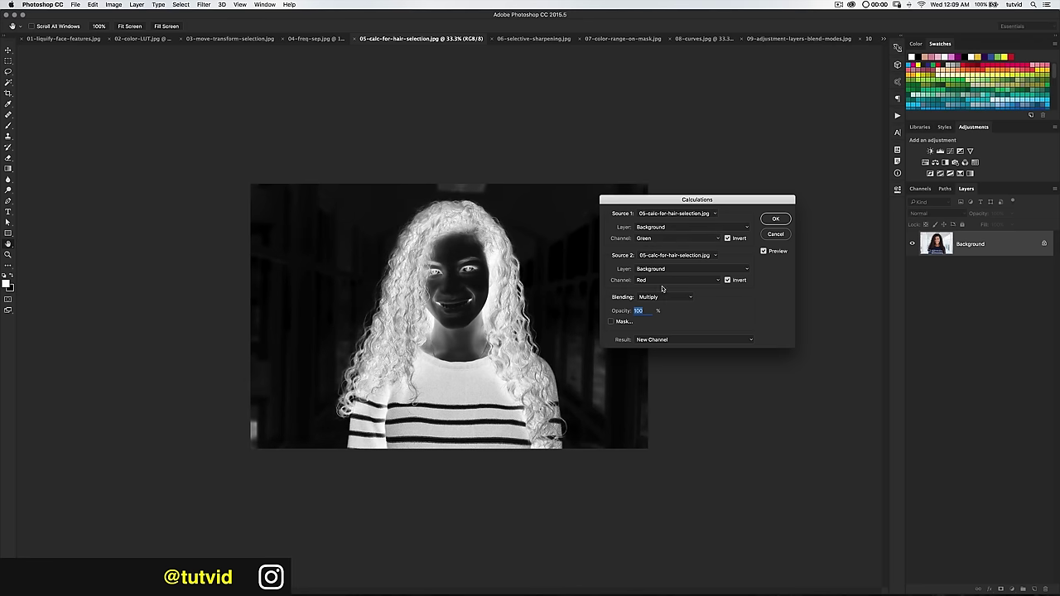
pyautogui.click(663, 283)
pyautogui.click(653, 272)
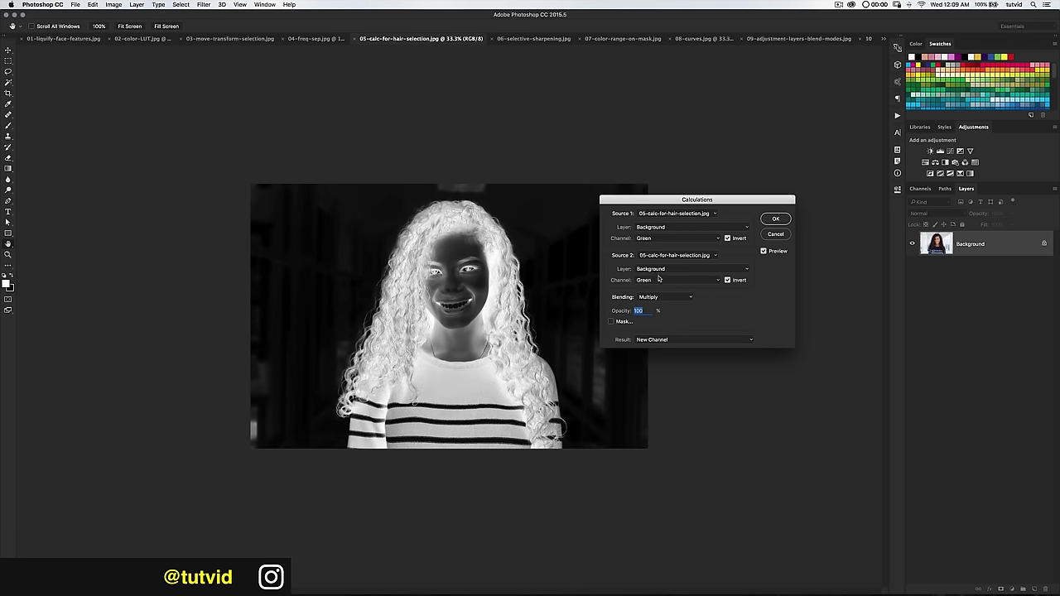
pyautogui.click(662, 280)
pyautogui.click(653, 289)
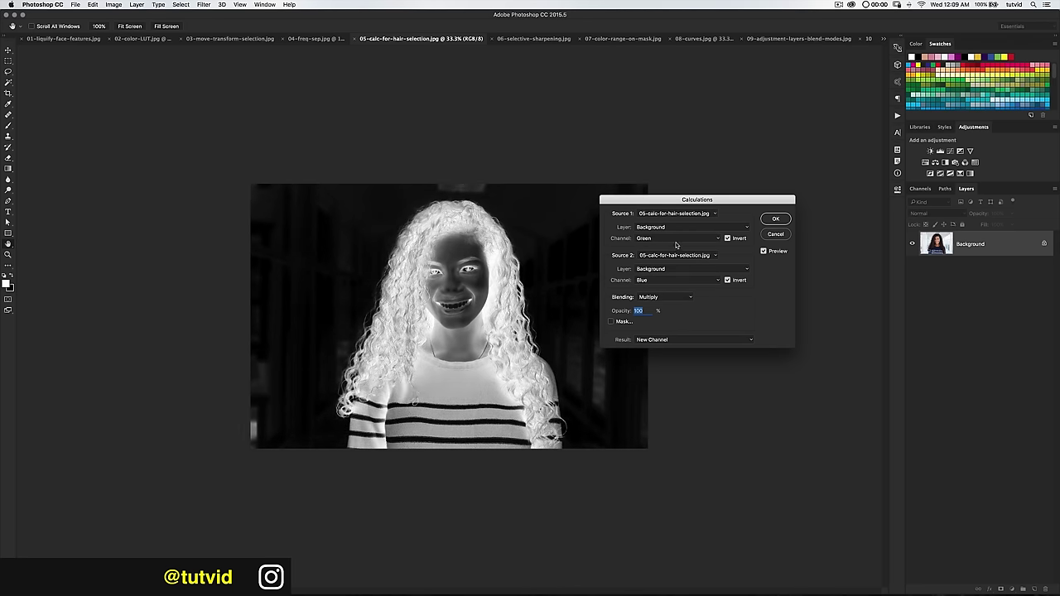
pyautogui.click(674, 240)
pyautogui.click(665, 248)
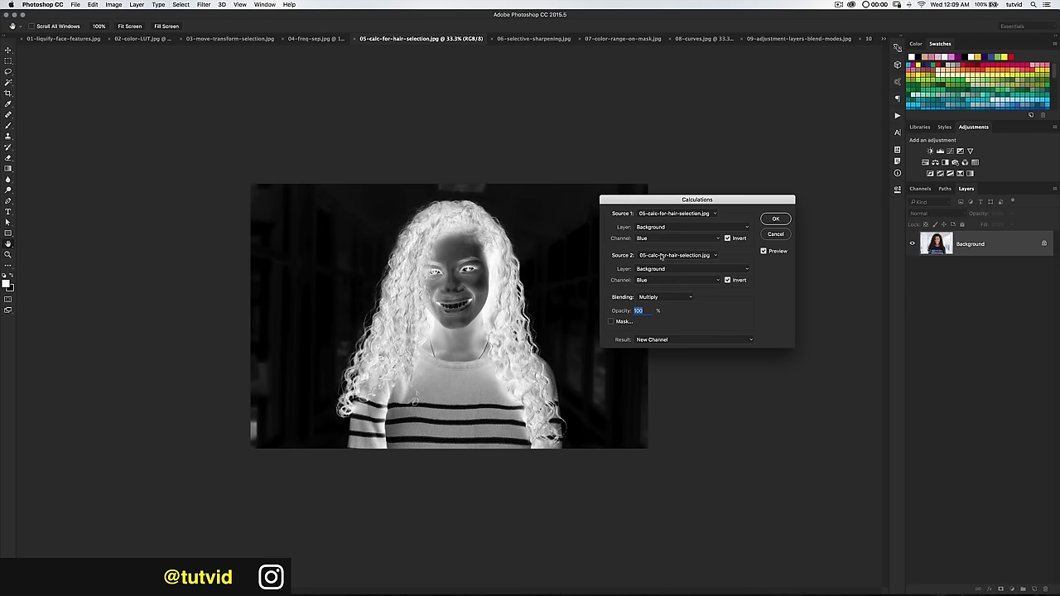
# Set both Calculations sources to the inverted Green channel and output the Multiply result to a new channel
pyautogui.click(662, 240)
pyautogui.click(658, 231)
pyautogui.click(663, 280)
pyautogui.click(650, 272)
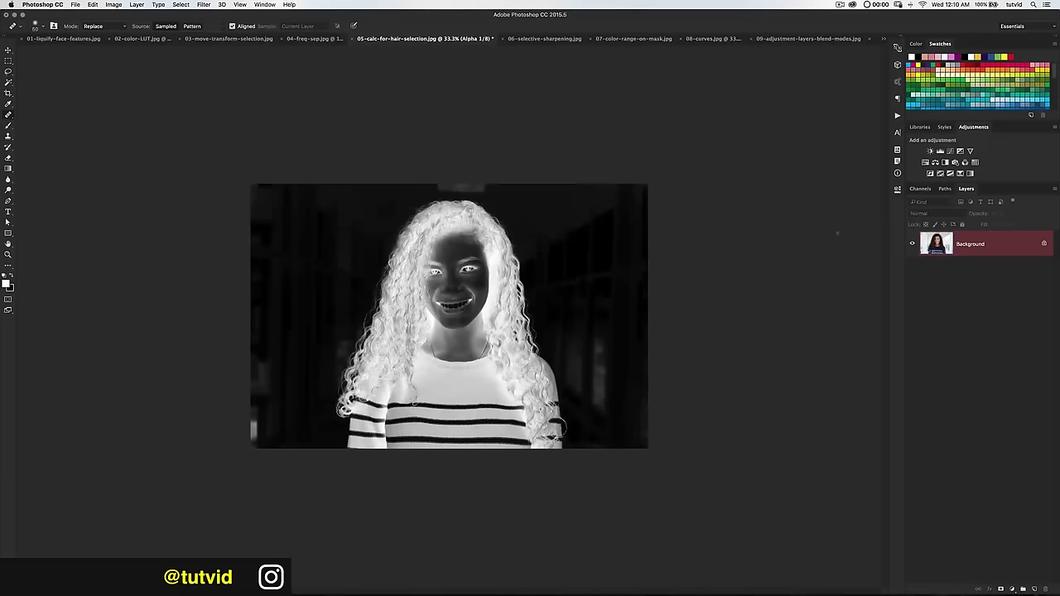
# Undo the calculated channel and rerun Calculations with both inverted Green sources, Multiply blending and a New Channel result
pyautogui.press('super+2')
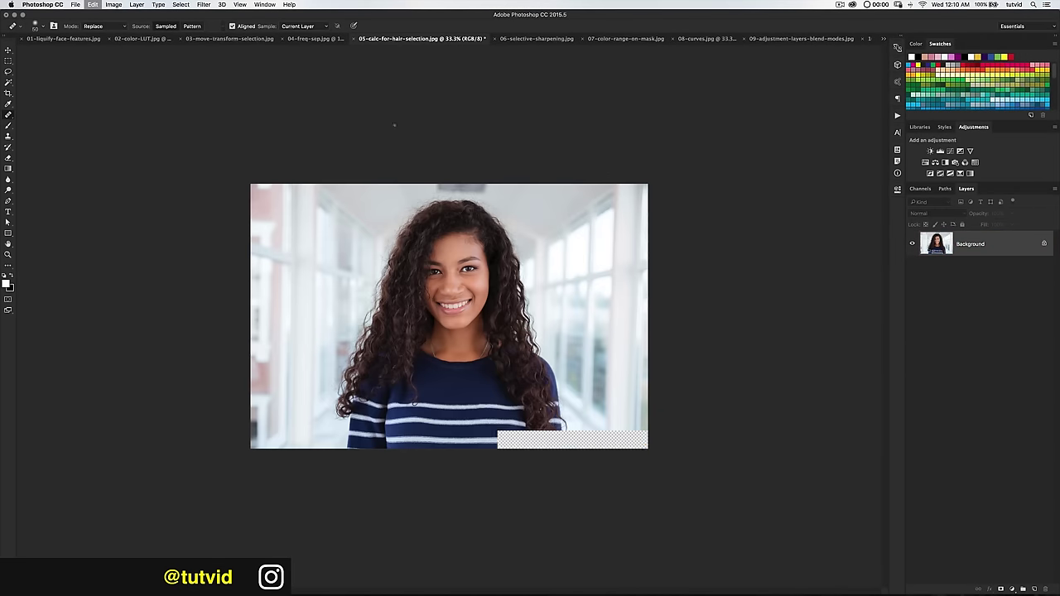
pyautogui.click(114, 5)
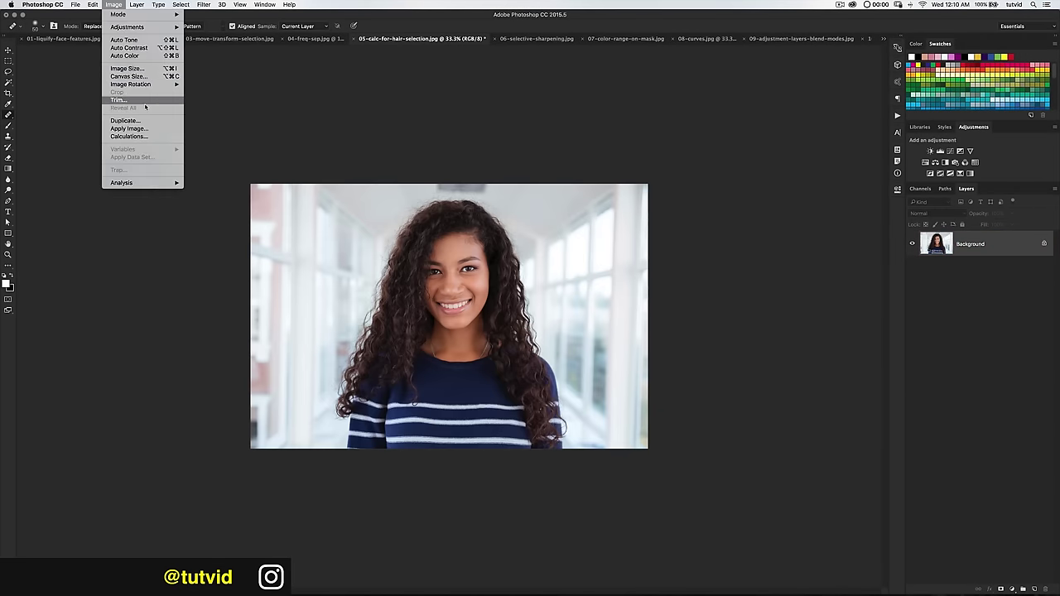
pyautogui.click(128, 135)
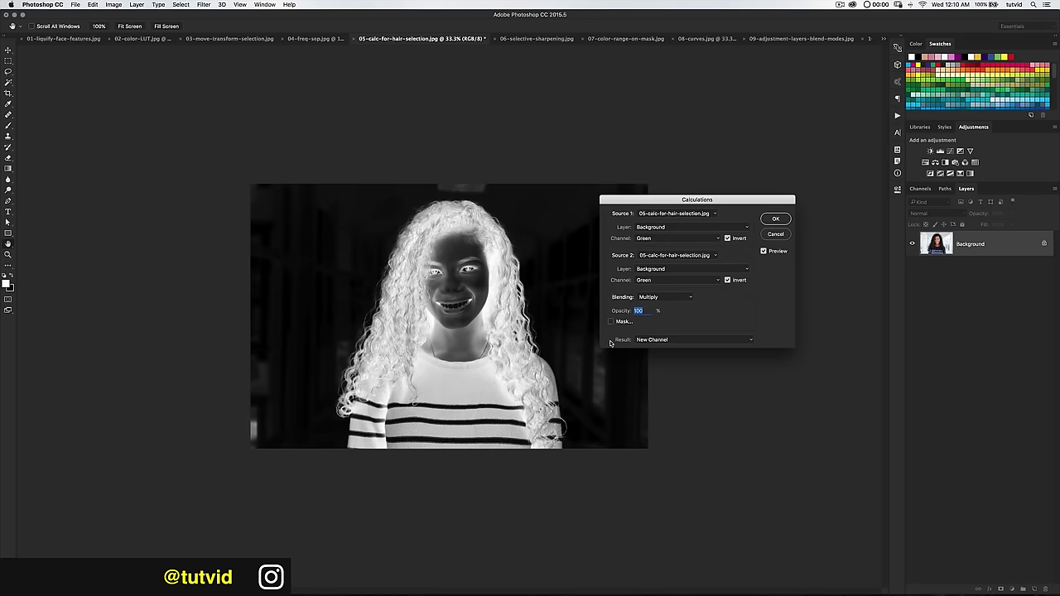
pyautogui.press('Return')
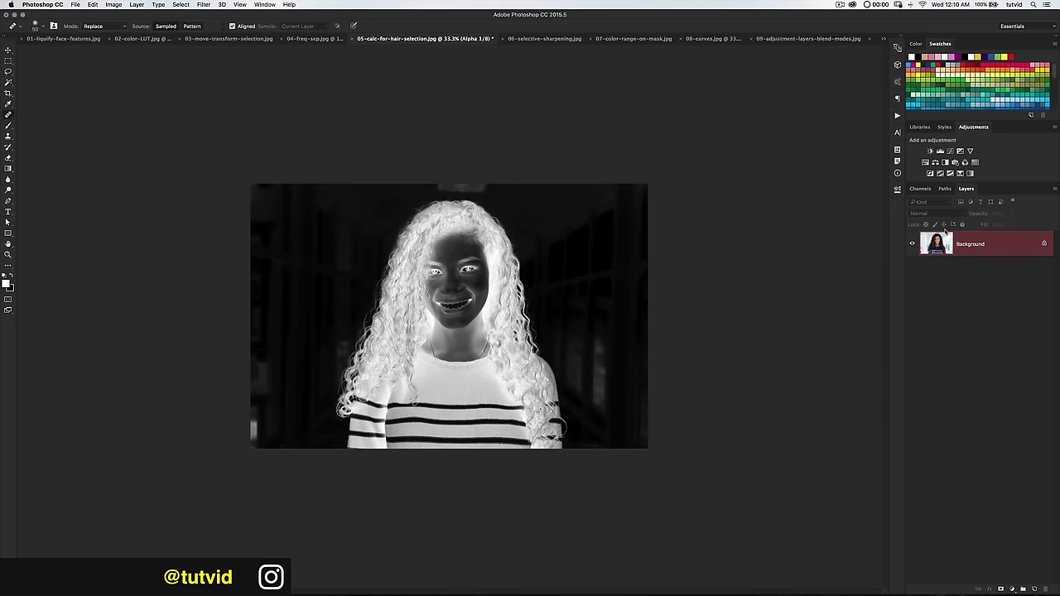
# Start a Levels adjustment on the Alpha 1 channel with black input 26 and white input 228, checking the hair edges at 100%
pyautogui.click(920, 189)
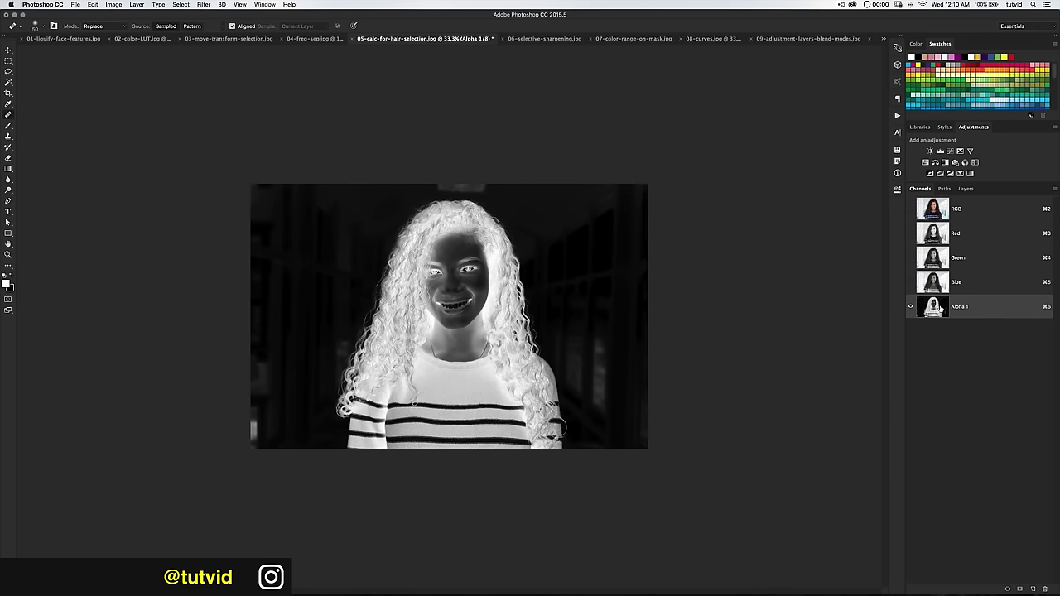
pyautogui.hotkey('ctrl', 'l')
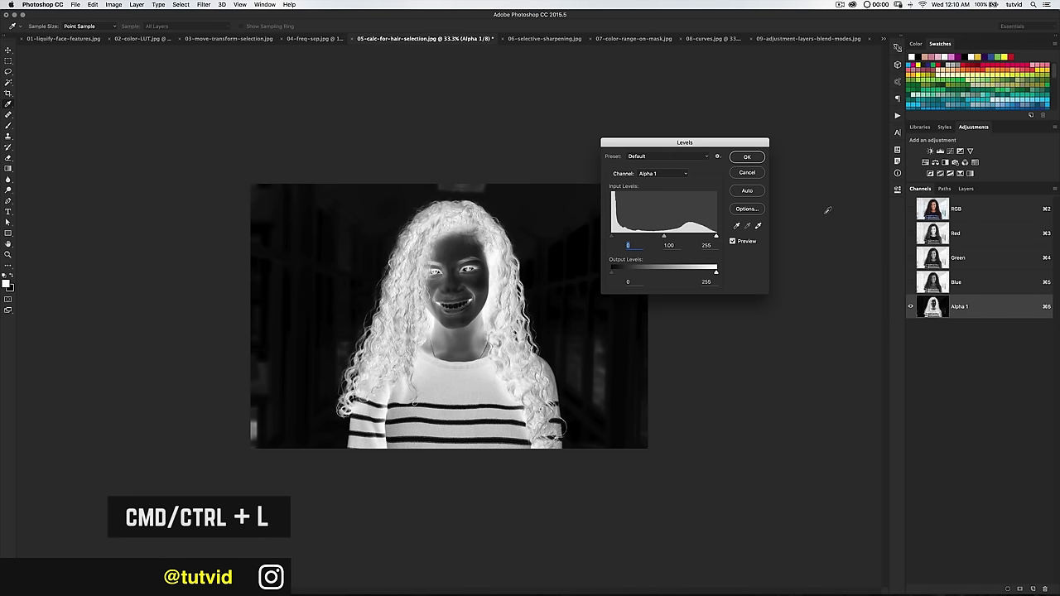
pyautogui.moveTo(614, 239); pyautogui.dragTo(624, 239)
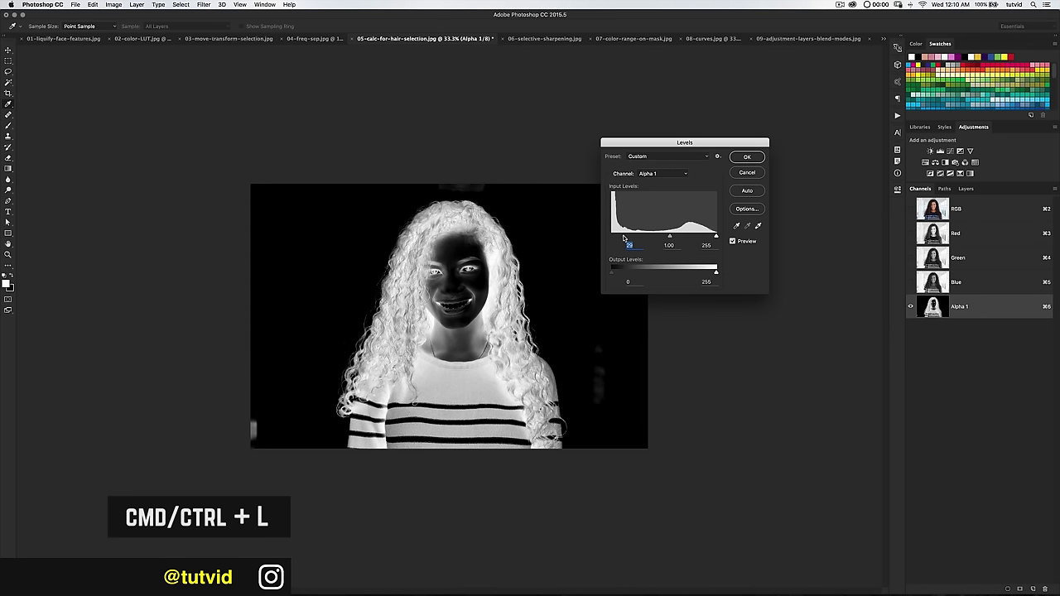
pyautogui.moveTo(716, 236); pyautogui.dragTo(705, 237)
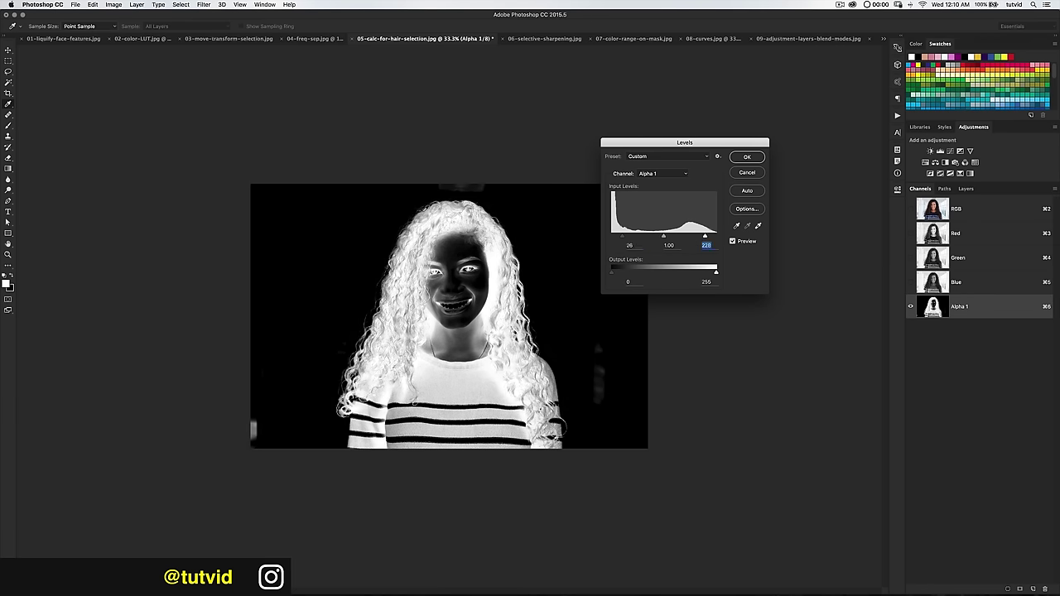
pyautogui.moveTo(365, 217); pyautogui.dragTo(597, 365)
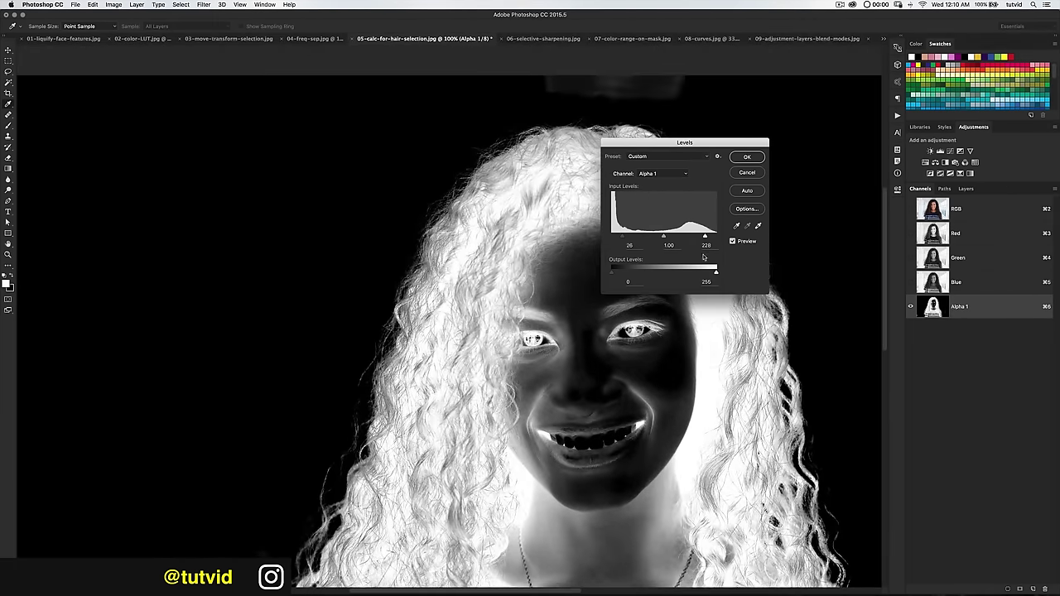
# Soften the Alpha 1 Levels to black input 4, midtone 0.79 and white input 220, and apply them
pyautogui.moveTo(711, 240); pyautogui.dragTo(716, 239)
pyautogui.moveTo(622, 238); pyautogui.dragTo(613, 239)
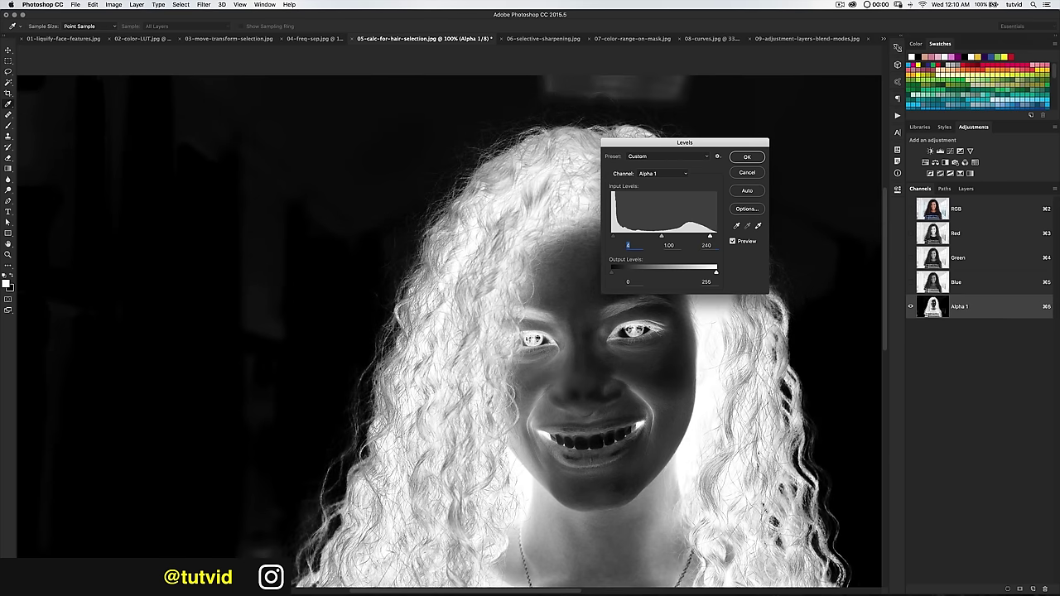
pyautogui.moveTo(708, 238); pyautogui.dragTo(664, 237)
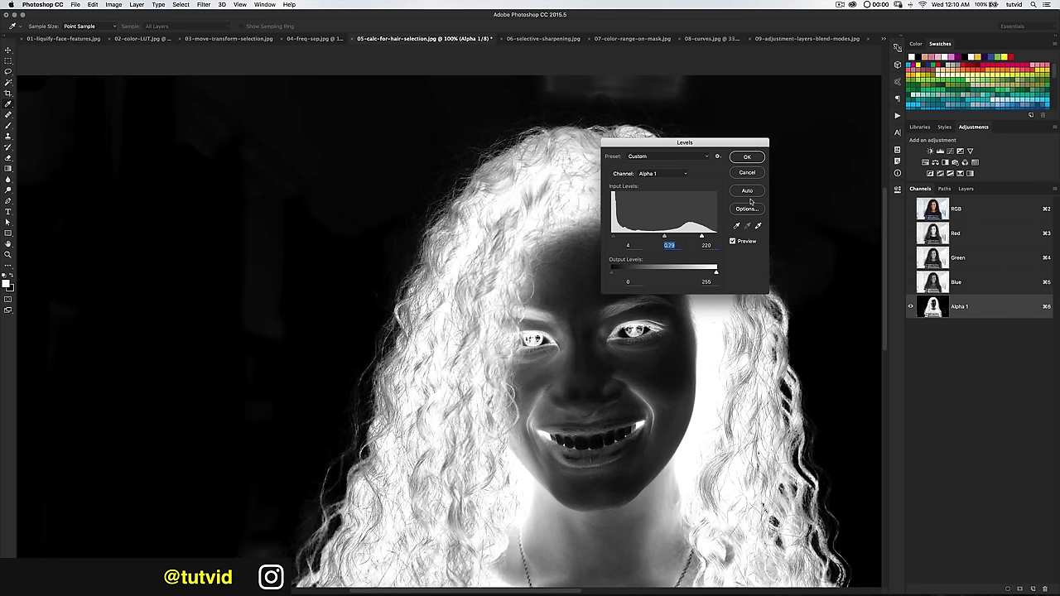
pyautogui.click(748, 157)
# Lasso the woman's face, inner hair and body inside the hair edges on Alpha 1 and fill the selection with white
pyautogui.press('s')
pyautogui.press('super+minus')
pyautogui.press('super+minus')
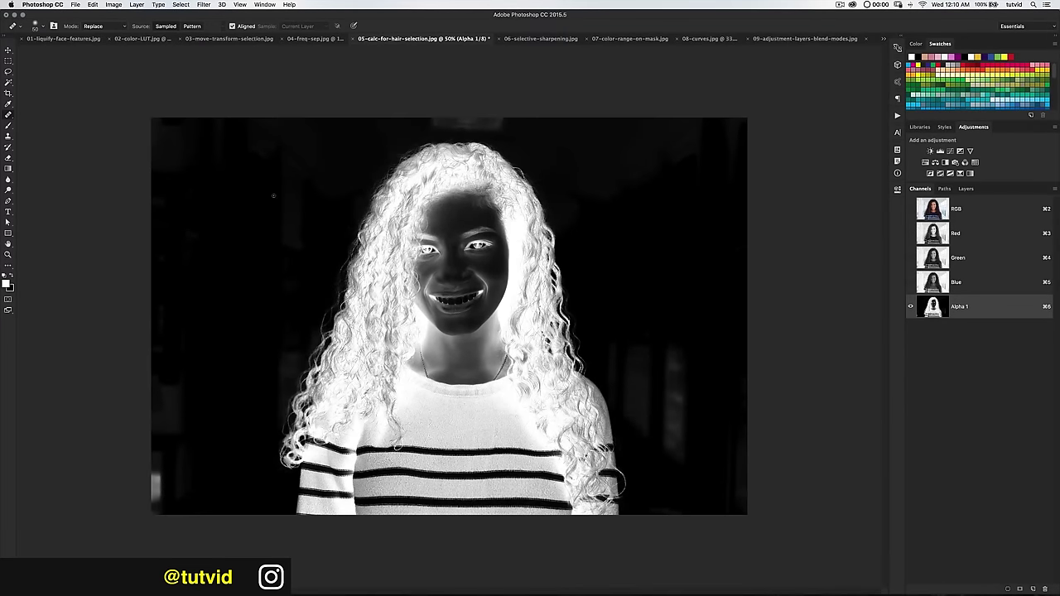
pyautogui.click(2, 74)
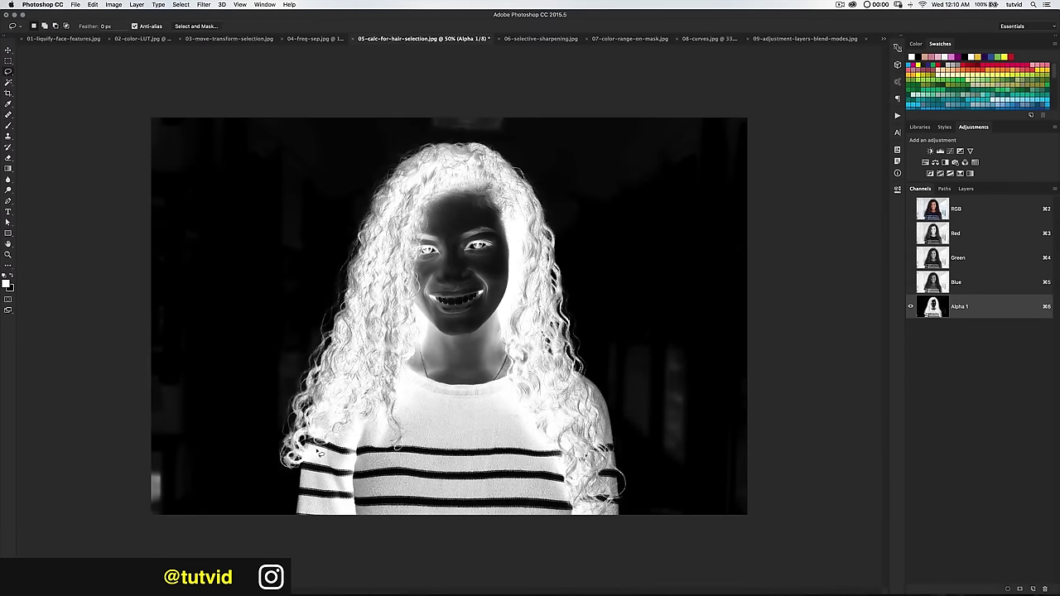
pyautogui.moveTo(306, 520)
pyautogui.mouseDown()
pyautogui.moveTo(415, 190)
pyautogui.moveTo(492, 179)
pyautogui.moveTo(530, 258)
pyautogui.moveTo(599, 478)
pyautogui.moveTo(511, 541)
pyautogui.moveTo(310, 550)
pyautogui.moveTo(319, 464)
pyautogui.mouseUp()
pyautogui.hotkey('alt', 'BackSpace')
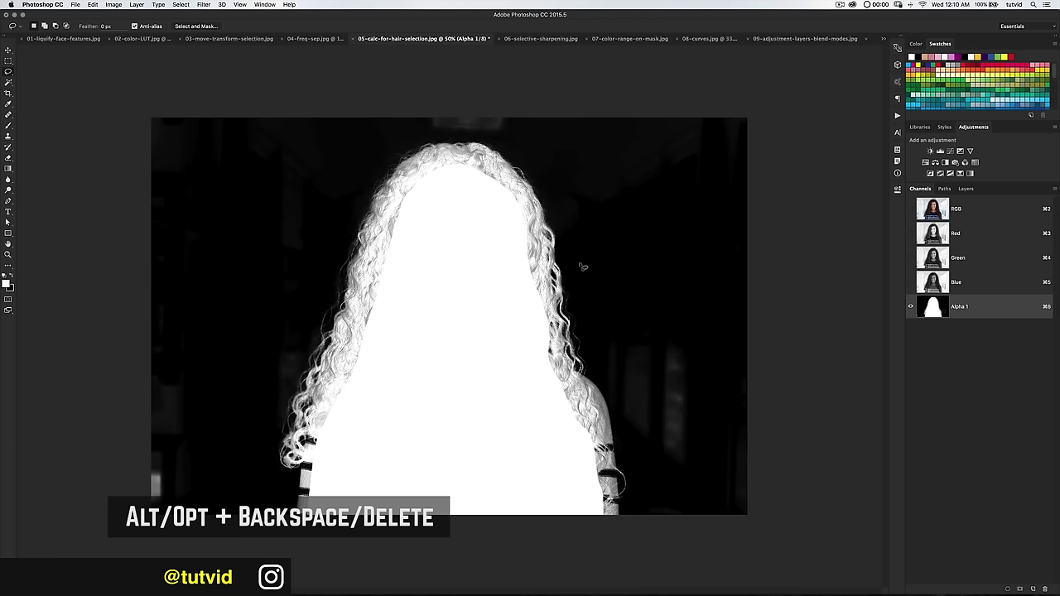
# Paint white over the crown and left-side hair on Alpha 1 with a soft 230 px brush in Soft Light mode
pyautogui.press('b')
pyautogui.click(118, 26)
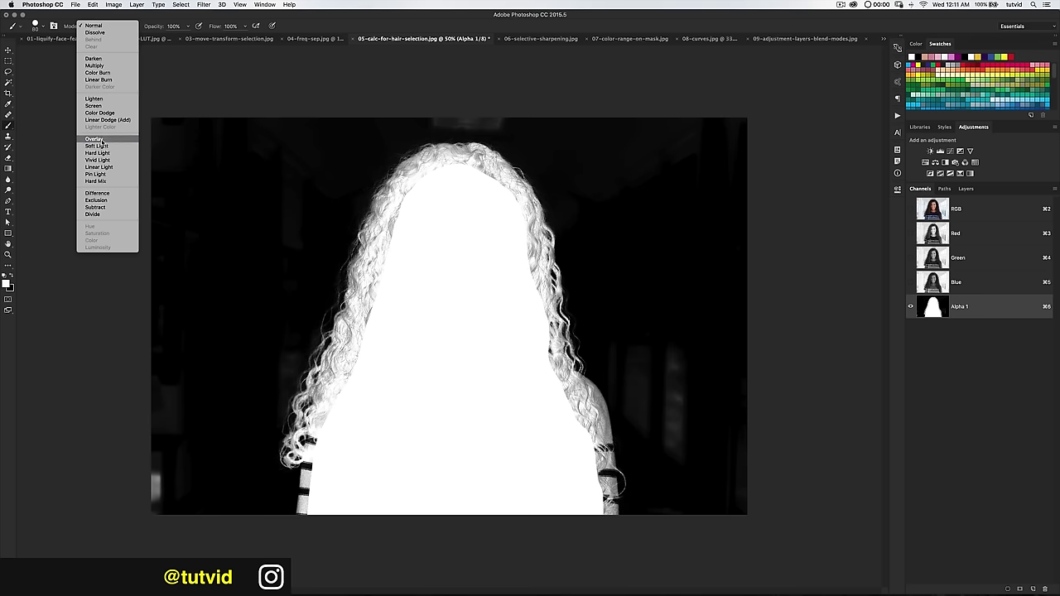
pyautogui.click(97, 147)
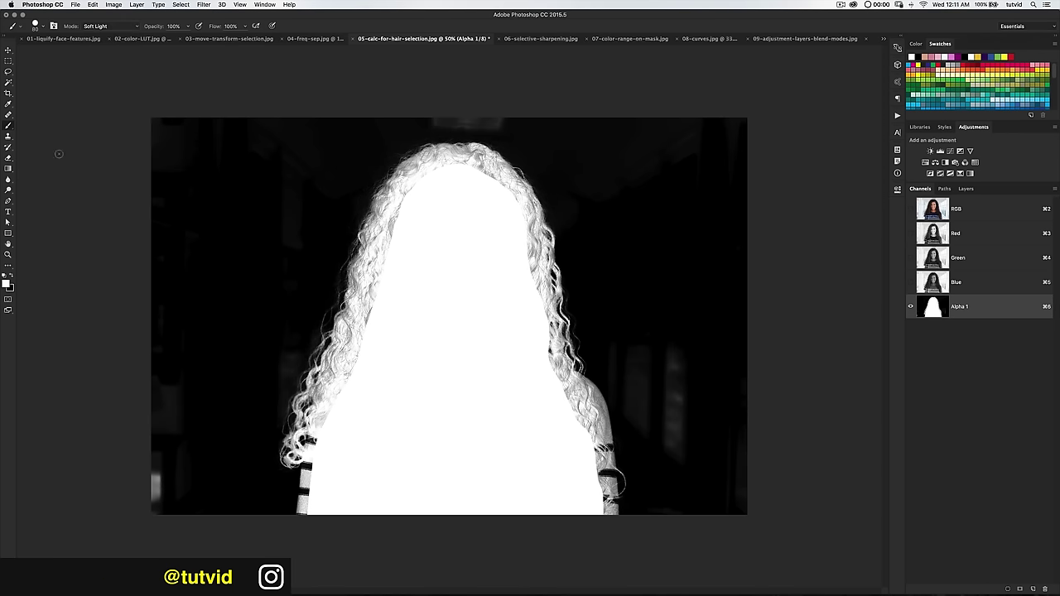
pyautogui.rightClick(313, 234)
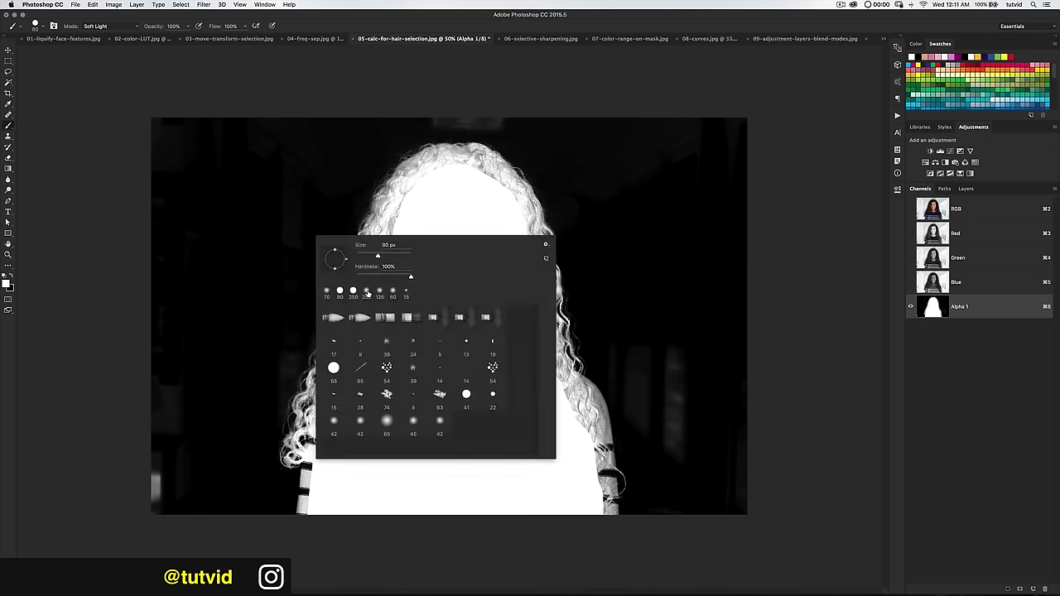
pyautogui.moveTo(381, 259)
pyautogui.mouseDown()
pyautogui.moveTo(418, 182)
pyautogui.moveTo(414, 203)
pyautogui.mouseUp()
pyautogui.press('Return')
pyautogui.moveTo(373, 237)
pyautogui.mouseDown()
pyautogui.moveTo(404, 191)
pyautogui.moveTo(369, 280)
pyautogui.moveTo(408, 192)
pyautogui.moveTo(385, 224)
pyautogui.moveTo(387, 195)
pyautogui.moveTo(363, 254)
pyautogui.moveTo(420, 168)
pyautogui.moveTo(456, 154)
pyautogui.moveTo(418, 175)
pyautogui.moveTo(464, 164)
pyautogui.mouseUp()
pyautogui.moveTo(364, 278)
pyautogui.mouseDown()
pyautogui.moveTo(298, 459)
pyautogui.moveTo(323, 447)
pyautogui.mouseUp()
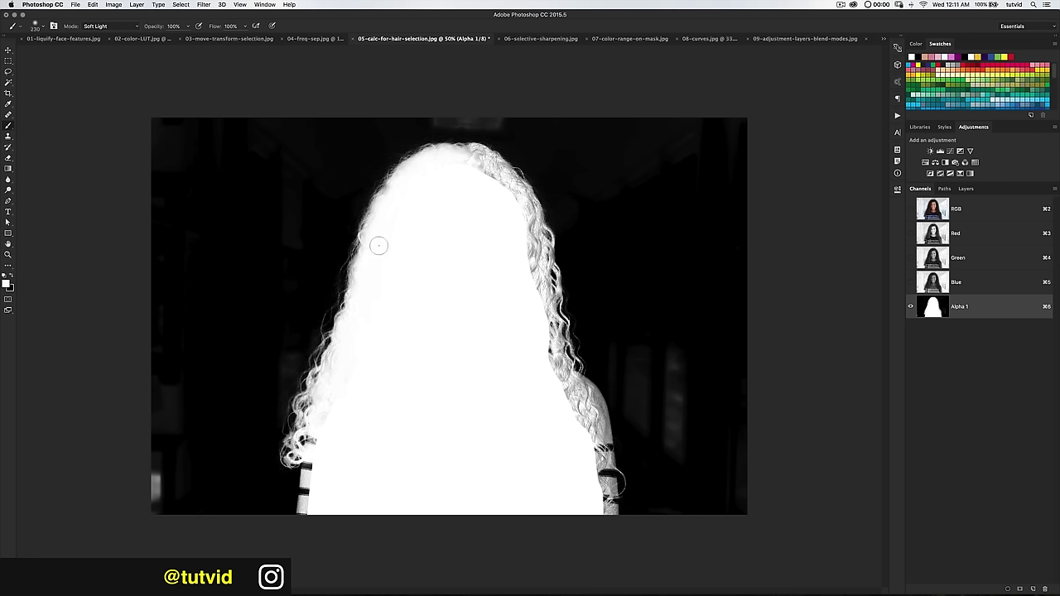
# Paint white over the grey hair and shoulder on the right side of the woman's silhouette
pyautogui.moveTo(488, 164)
pyautogui.mouseDown()
pyautogui.moveTo(461, 157)
pyautogui.moveTo(500, 193)
pyautogui.mouseUp()
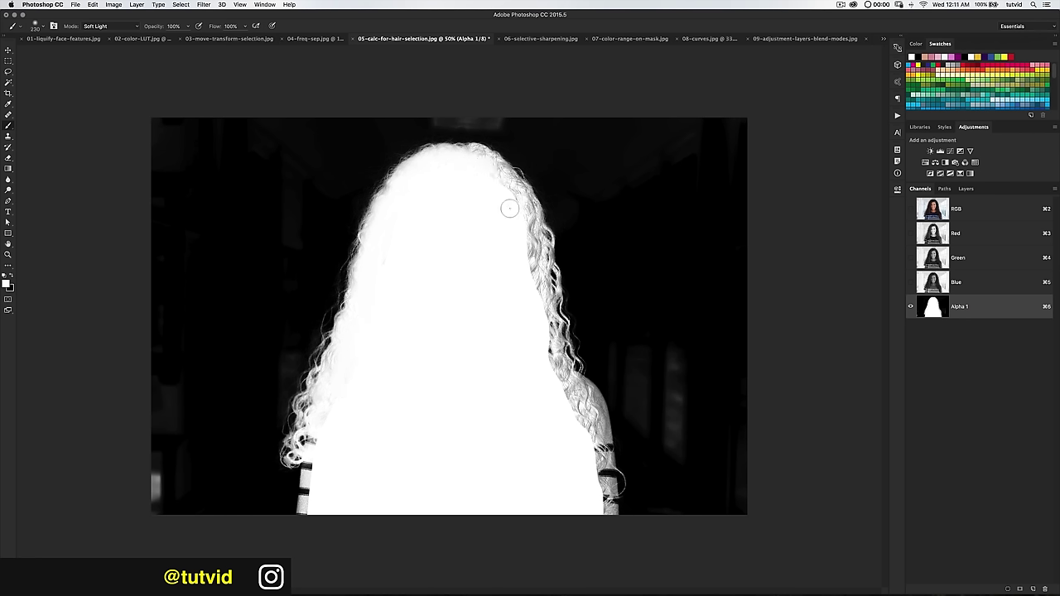
pyautogui.moveTo(478, 158)
pyautogui.mouseDown()
pyautogui.moveTo(530, 236)
pyautogui.moveTo(518, 192)
pyautogui.moveTo(528, 304)
pyautogui.moveTo(554, 372)
pyautogui.moveTo(536, 264)
pyautogui.mouseUp()
pyautogui.moveTo(550, 380)
pyautogui.mouseDown()
pyautogui.moveTo(581, 427)
pyautogui.moveTo(572, 394)
pyautogui.moveTo(584, 408)
pyautogui.moveTo(588, 397)
pyautogui.moveTo(594, 464)
pyautogui.mouseUp()
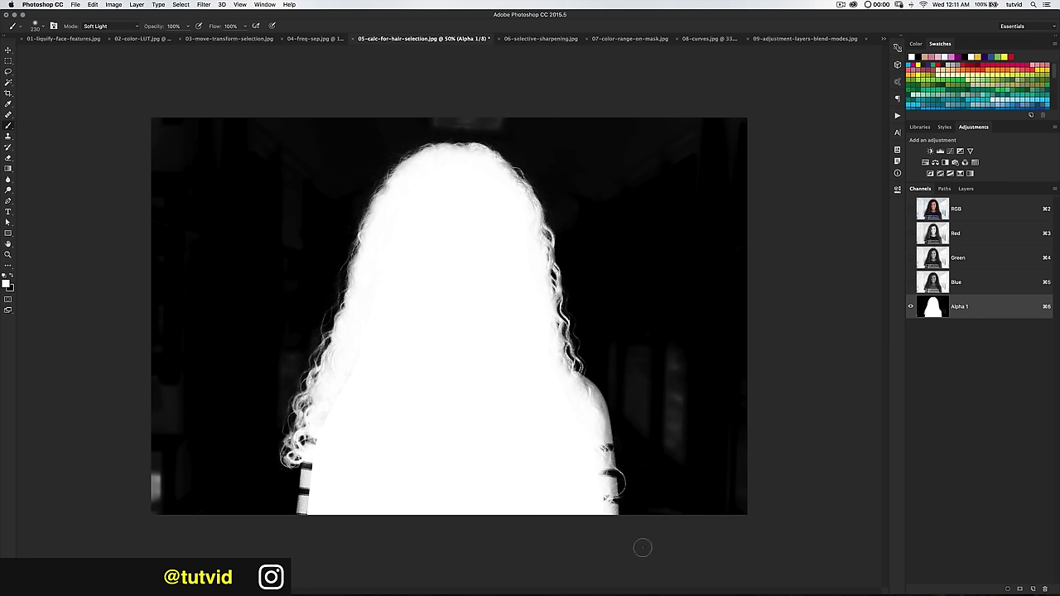
# Prepare the brush for painting black on Alpha 1 in Normal mode
pyautogui.press('x')
pyautogui.click(109, 38)
pyautogui.click(121, 25)
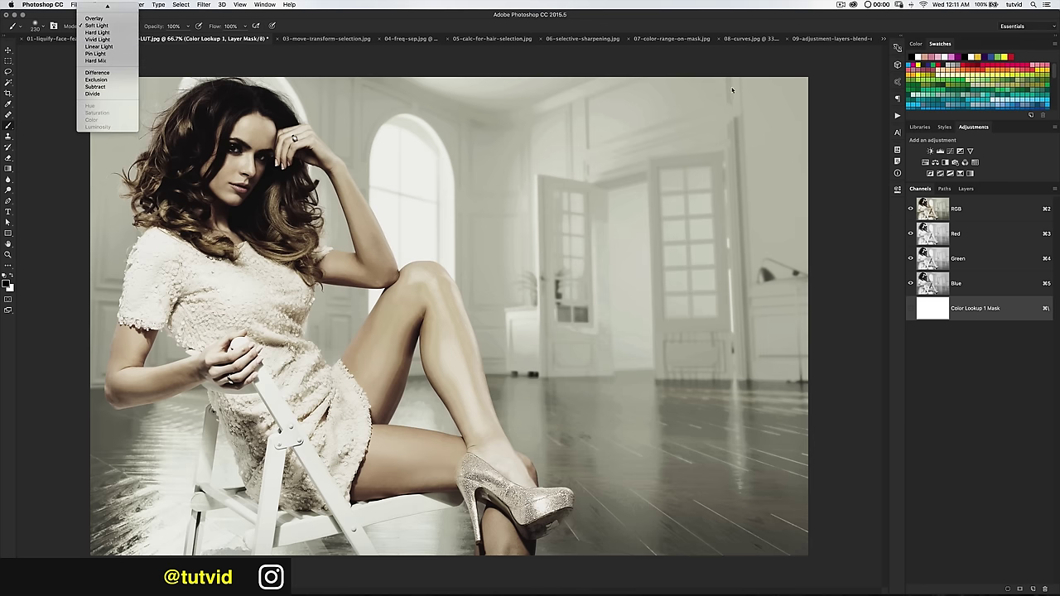
pyautogui.click(474, 43)
pyautogui.click(491, 40)
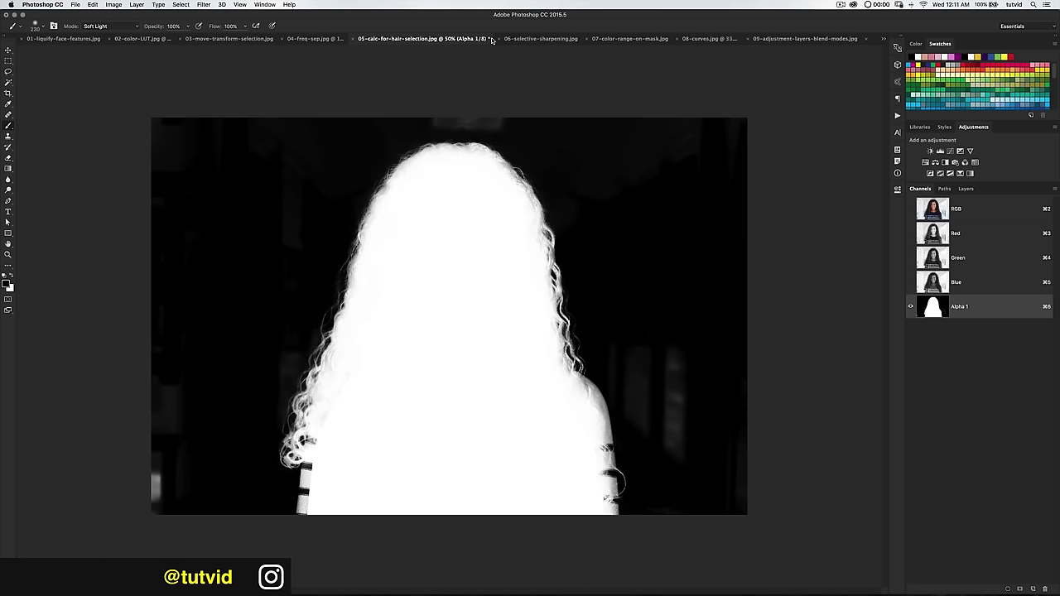
pyautogui.click(118, 26)
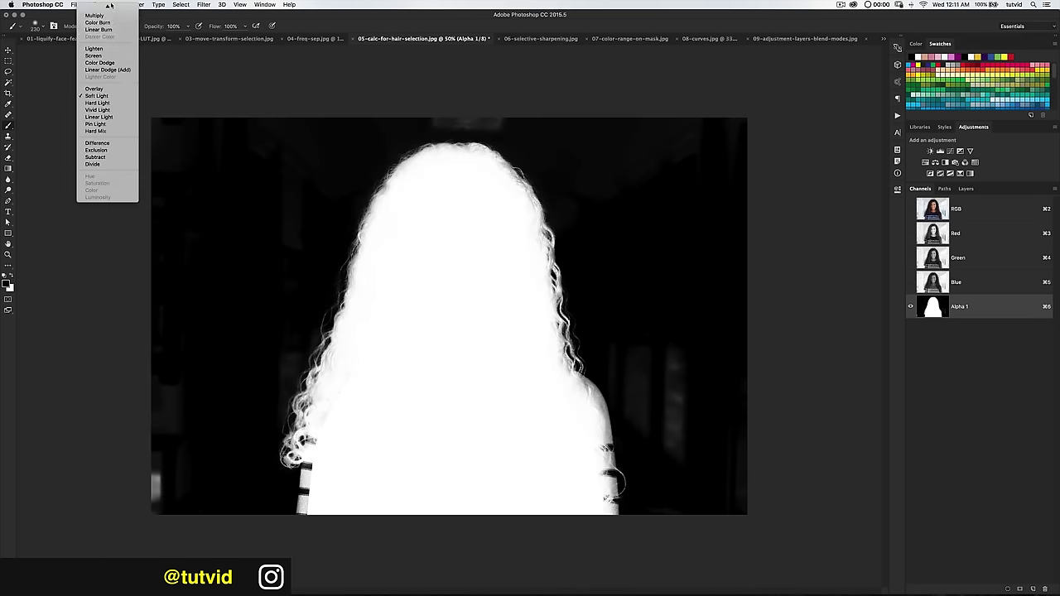
pyautogui.click(109, 8)
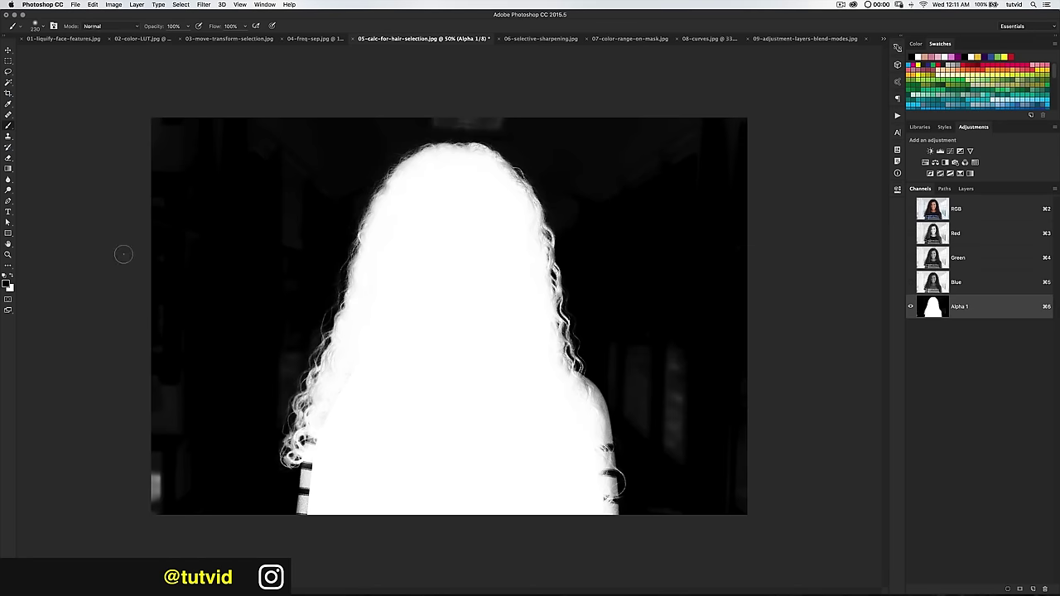
# Enlarge the brush to 1000 px and paint the open background areas around the woman black
pyautogui.press(']')
pyautogui.press(']')
pyautogui.press(']')
pyautogui.press(']')
pyautogui.press(']')
pyautogui.press(']')
pyautogui.press(']')
pyautogui.press(']')
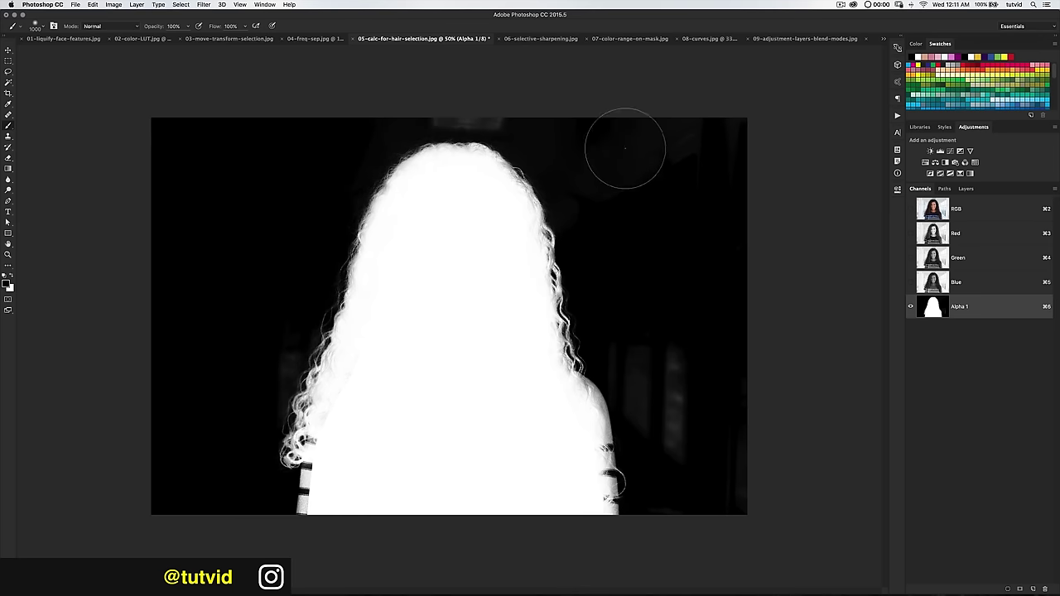
pyautogui.moveTo(610, 171)
pyautogui.mouseDown()
pyautogui.moveTo(682, 433)
pyautogui.moveTo(680, 424)
pyautogui.moveTo(711, 466)
pyautogui.moveTo(756, 447)
pyautogui.mouseUp()
# Reduce the brush to 300 px and black out the grey patches above the head and close to the hair
pyautogui.press('[')
pyautogui.press('[')
pyautogui.press('[')
pyautogui.press('[')
pyautogui.press('[')
pyautogui.press('[')
pyautogui.press('[')
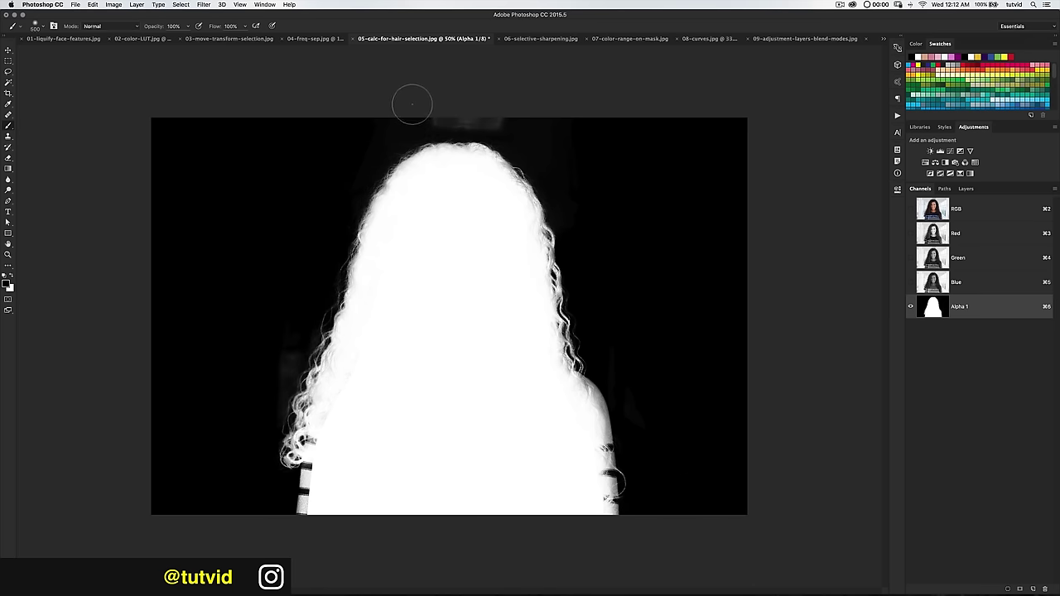
pyautogui.moveTo(471, 120); pyautogui.dragTo(476, 123)
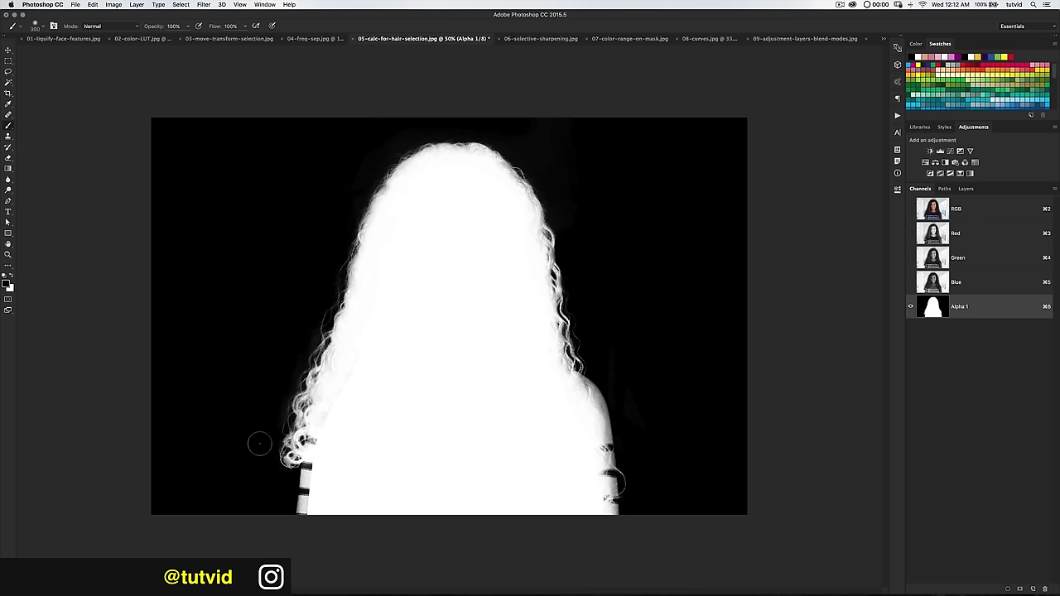
# Clean up the background around the left-side curls and sleeve at 200% with black paint in Soft Light mode
pyautogui.click(115, 30)
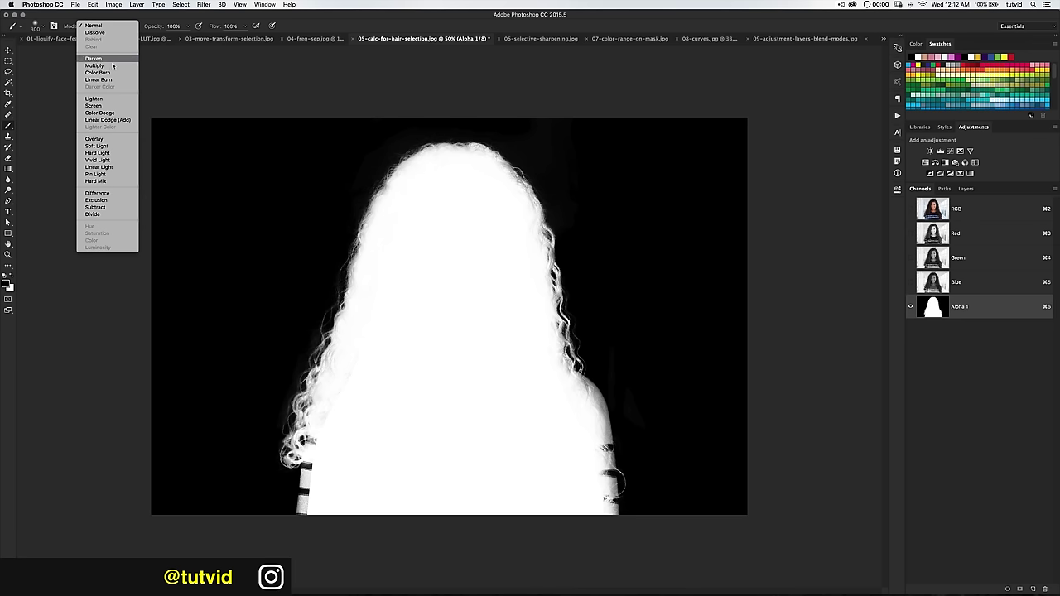
pyautogui.click(98, 146)
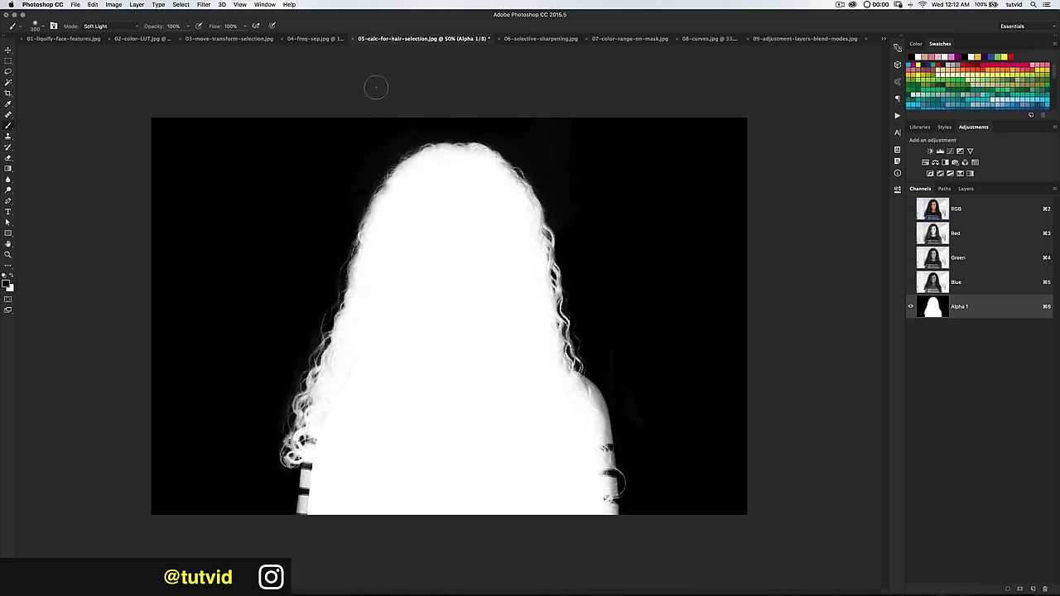
pyautogui.press('super+equal')
pyautogui.press('super+equal')
pyautogui.hscroll(-5, 513, 248)
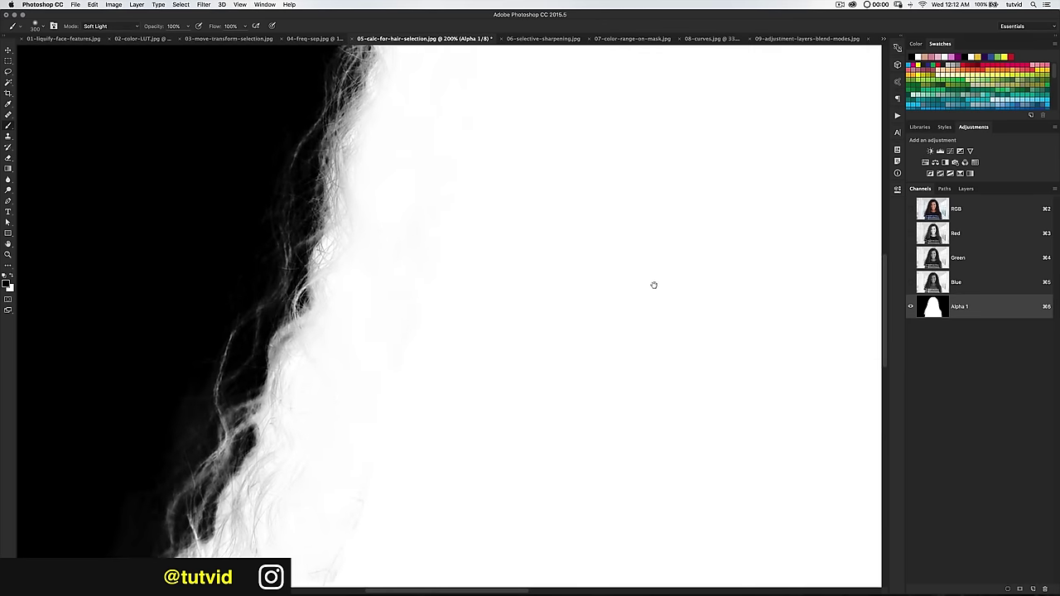
pyautogui.moveTo(215, 300); pyautogui.dragTo(400, 134)
pyautogui.moveTo(347, 394); pyautogui.dragTo(428, 140)
pyautogui.moveTo(382, 288)
pyautogui.mouseDown()
pyautogui.moveTo(397, 248)
pyautogui.moveTo(460, 199)
pyautogui.moveTo(554, 174)
pyautogui.mouseUp()
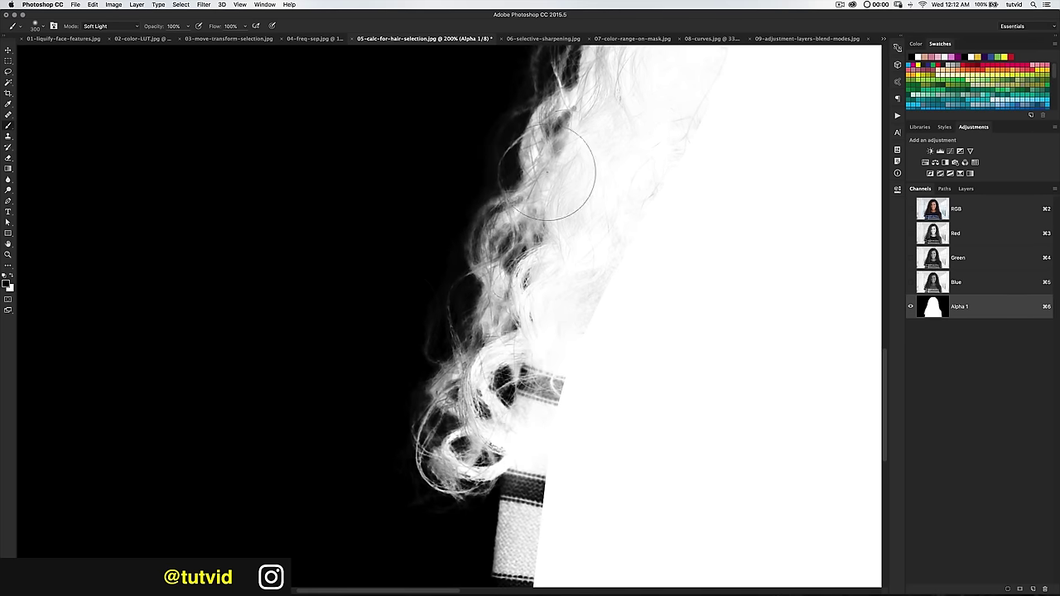
pyautogui.moveTo(368, 476); pyautogui.dragTo(381, 281)
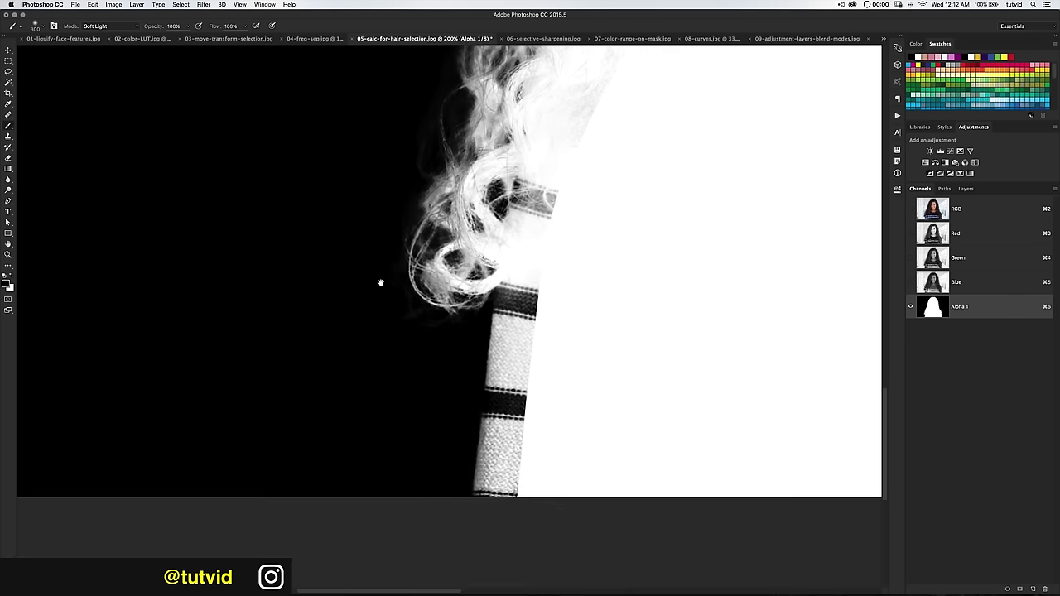
# Darken the leftover grey beside the right shoulder, the right hair edge and above the crown with the Soft Light brush
pyautogui.moveTo(592, 273)
pyautogui.mouseDown()
pyautogui.moveTo(395, 250)
pyautogui.moveTo(350, 279)
pyautogui.moveTo(545, 326)
pyautogui.moveTo(528, 425)
pyautogui.moveTo(445, 237)
pyautogui.moveTo(544, 466)
pyautogui.mouseUp()
pyautogui.moveTo(515, 384); pyautogui.dragTo(497, 108)
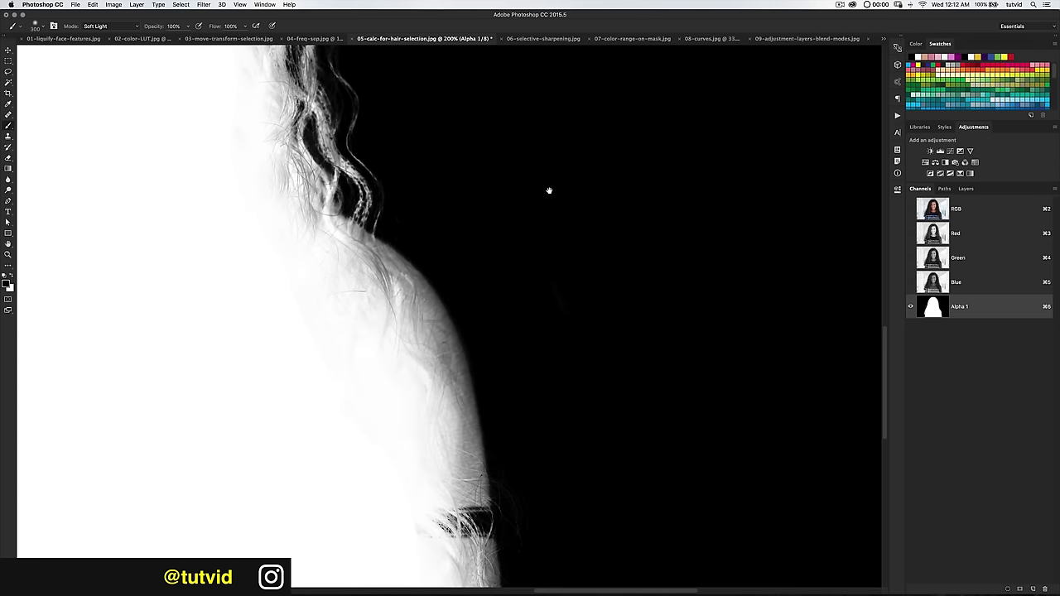
pyautogui.moveTo(549, 190); pyautogui.dragTo(523, 249)
pyautogui.moveTo(450, 175); pyautogui.dragTo(487, 367)
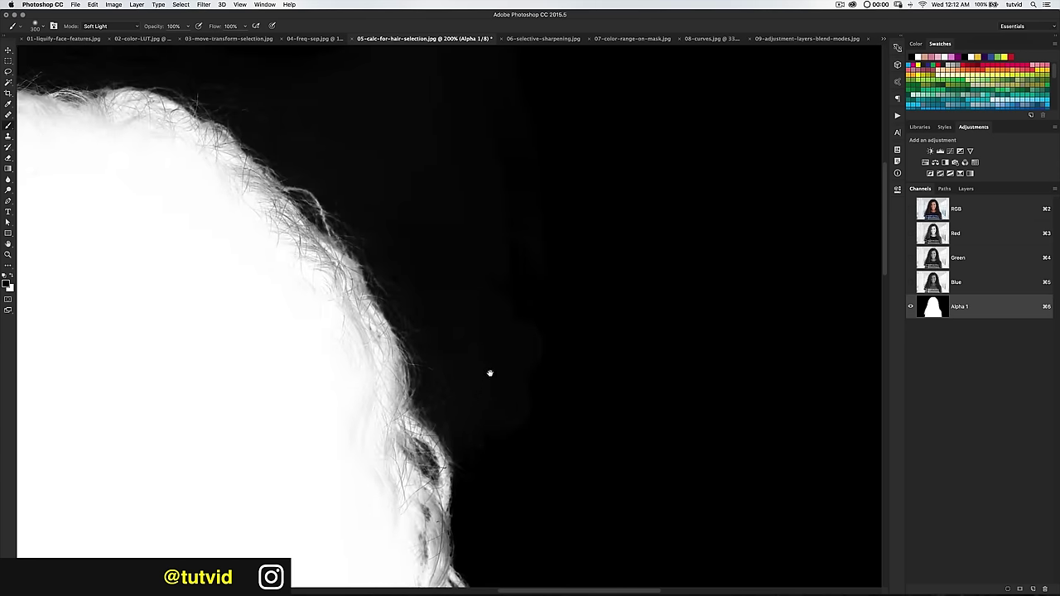
pyautogui.moveTo(390, 166); pyautogui.dragTo(605, 298)
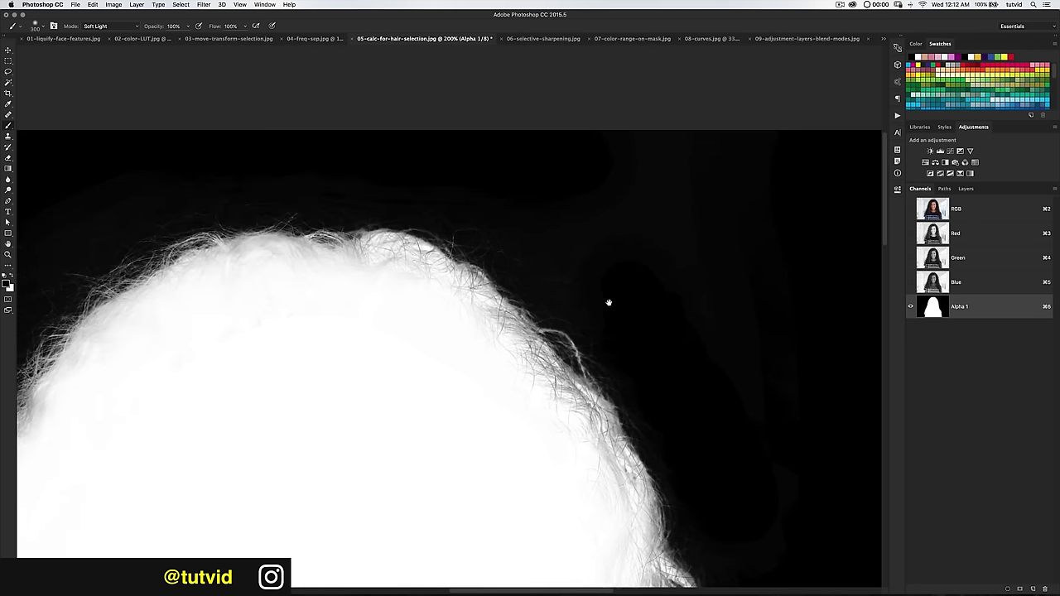
pyautogui.moveTo(568, 218); pyautogui.dragTo(608, 205)
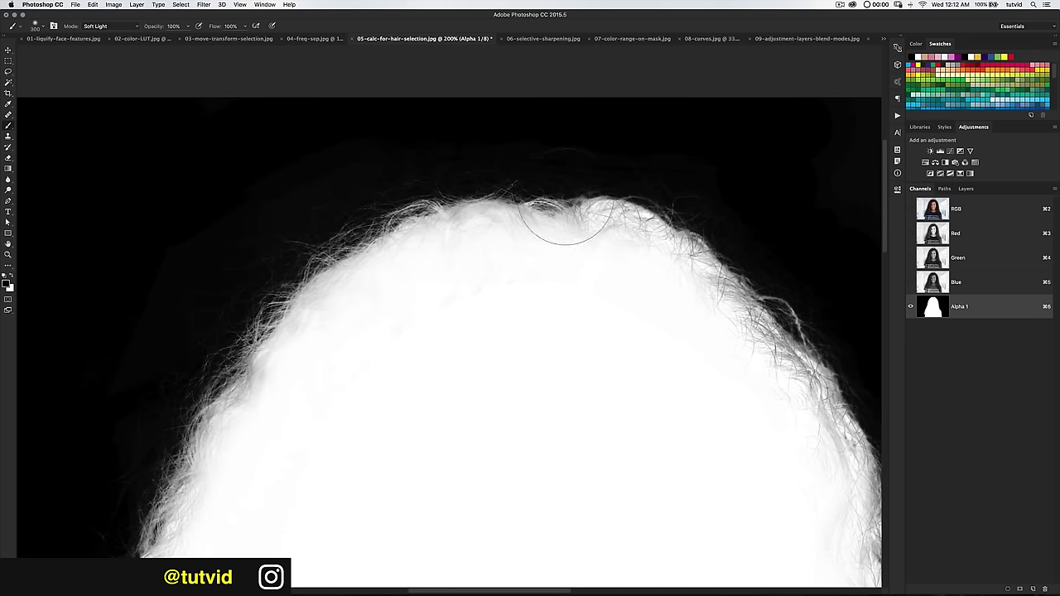
# Brighten the hair along the crown and upper left edge with white in Soft Light mode, and check the whole channel
pyautogui.moveTo(458, 249)
pyautogui.mouseDown()
pyautogui.moveTo(614, 263)
pyautogui.moveTo(660, 287)
pyautogui.moveTo(678, 329)
pyautogui.moveTo(718, 356)
pyautogui.moveTo(676, 317)
pyautogui.mouseUp()
pyautogui.moveTo(366, 356); pyautogui.dragTo(511, 206)
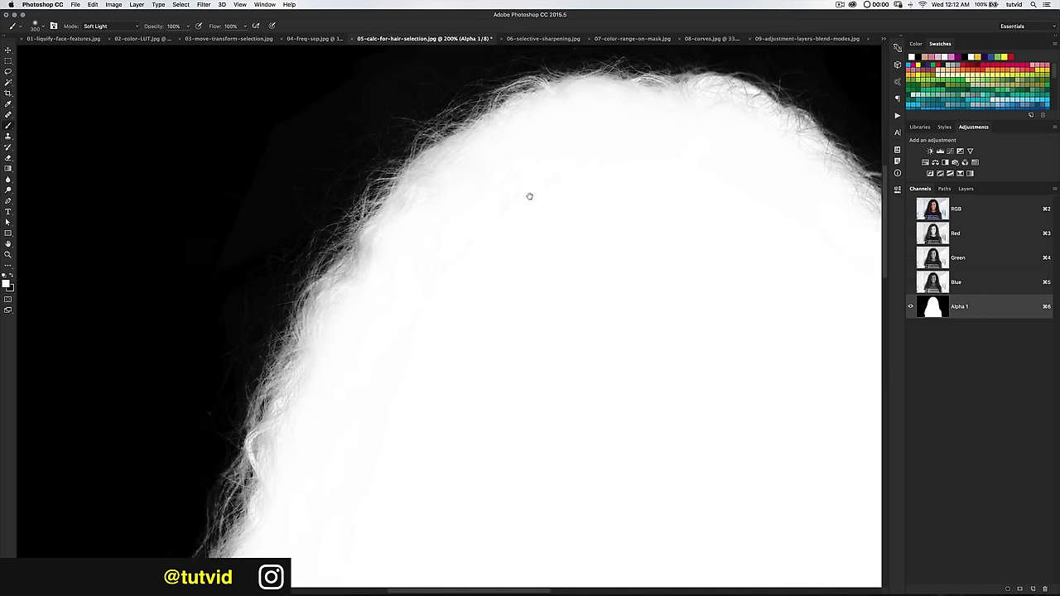
pyautogui.moveTo(378, 450); pyautogui.dragTo(461, 213)
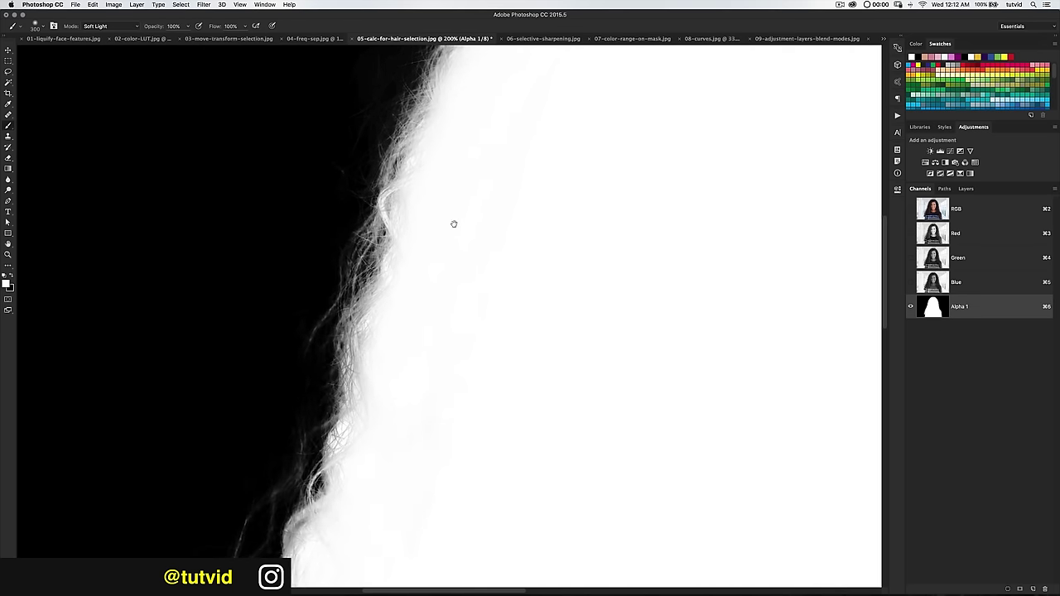
pyautogui.press('super+0')
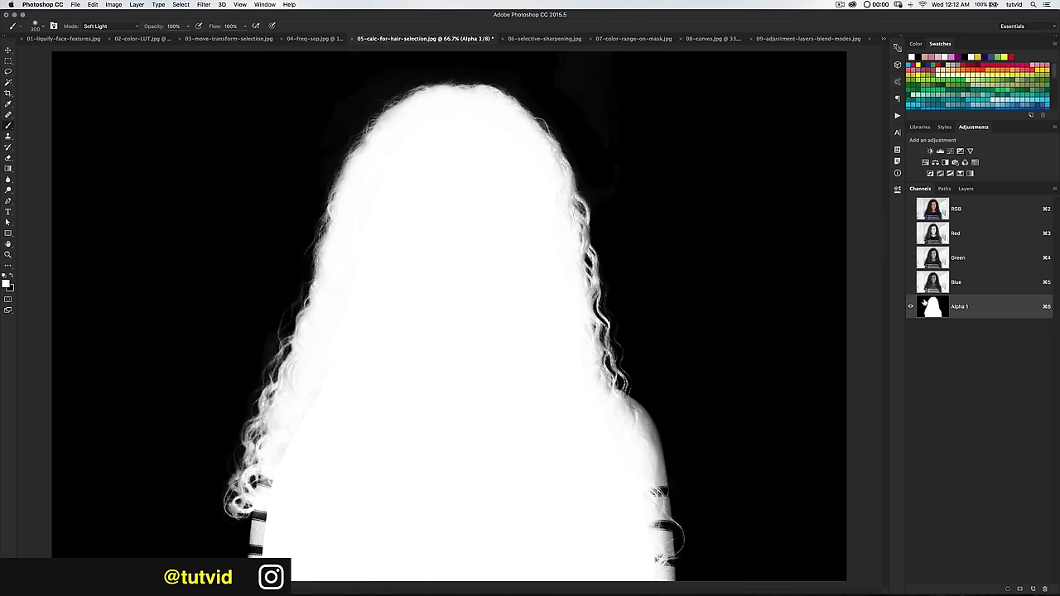
pyautogui.press('super+minus')
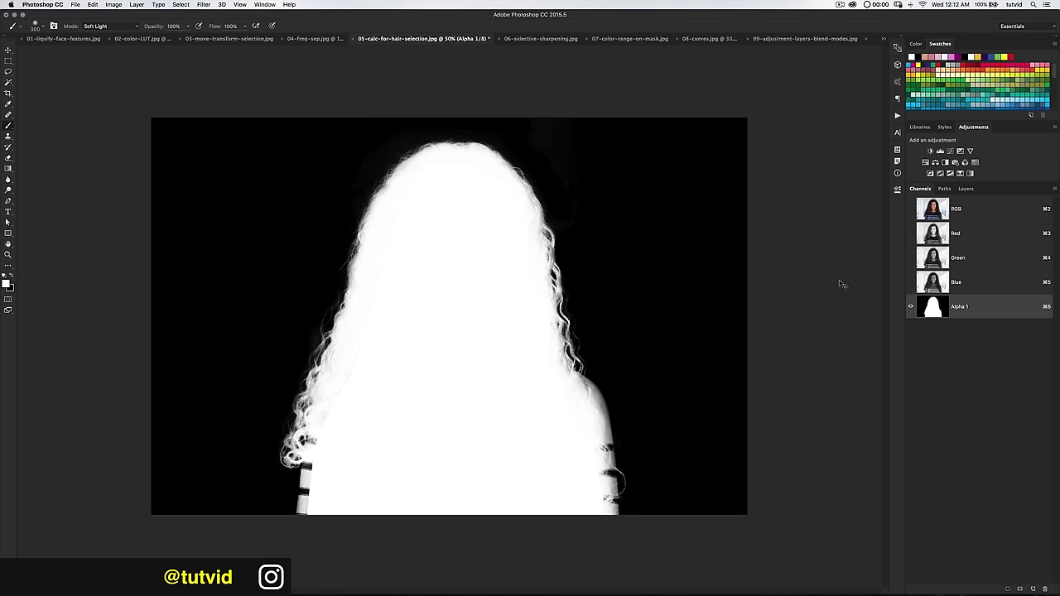
# Invert the Alpha 1 channel and show it as a red overlay on the RGB image
pyautogui.press('super+i')
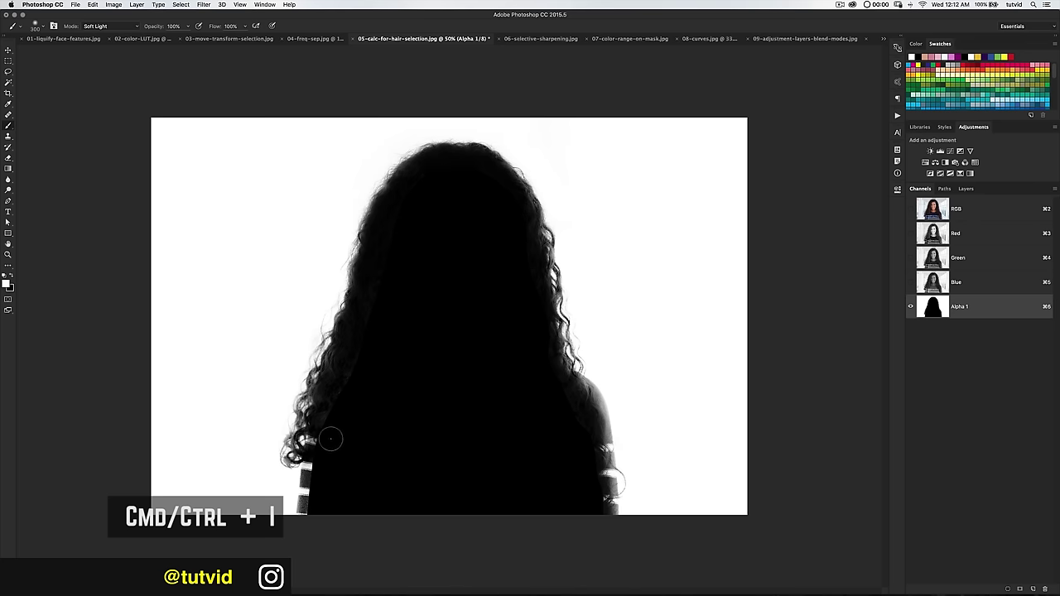
pyautogui.press('x')
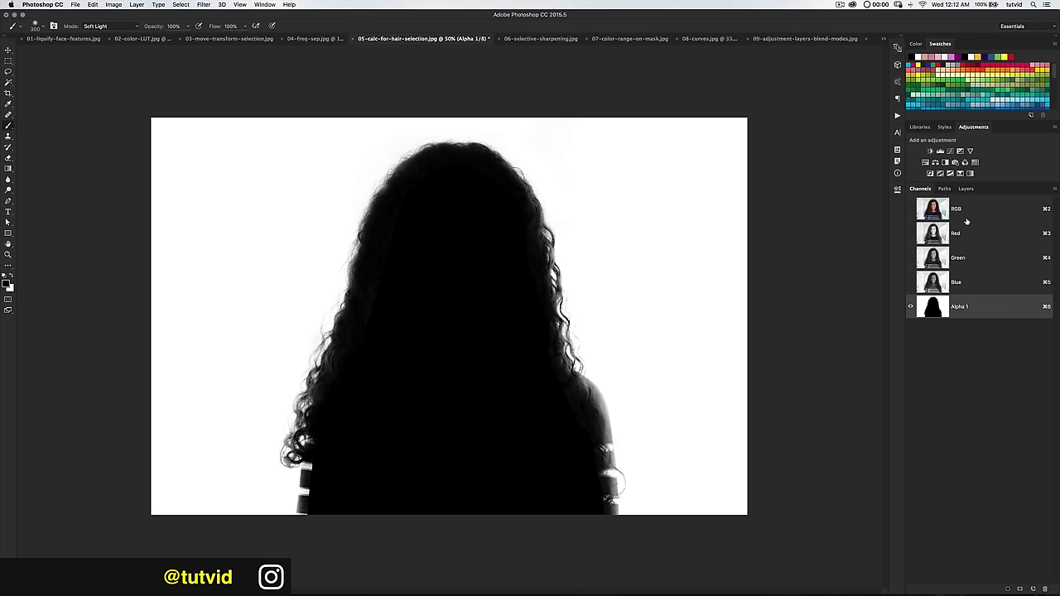
pyautogui.click(910, 209)
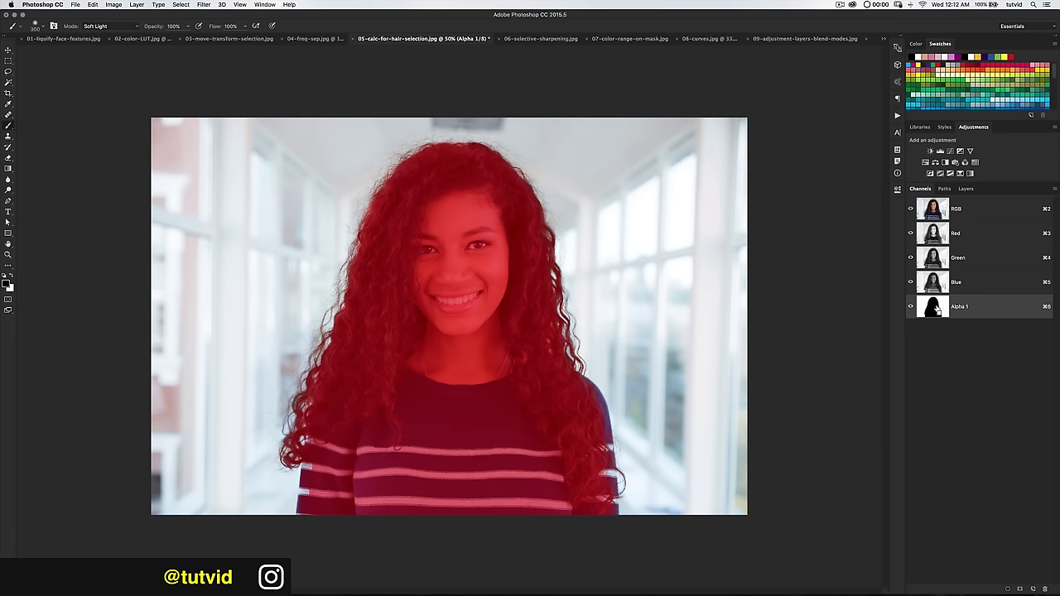
# Load Alpha 1 as a selection and use it to add a layer mask that hides the photo's background
pyautogui.keyDown('super'); pyautogui.click(932, 310); pyautogui.keyUp('super')
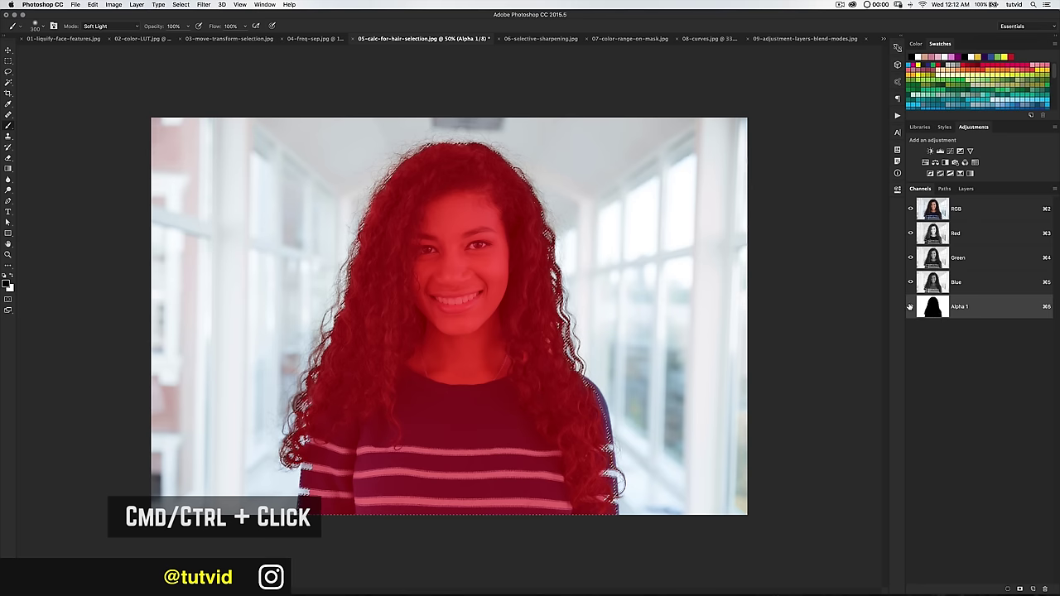
pyautogui.click(909, 306)
pyautogui.click(966, 209)
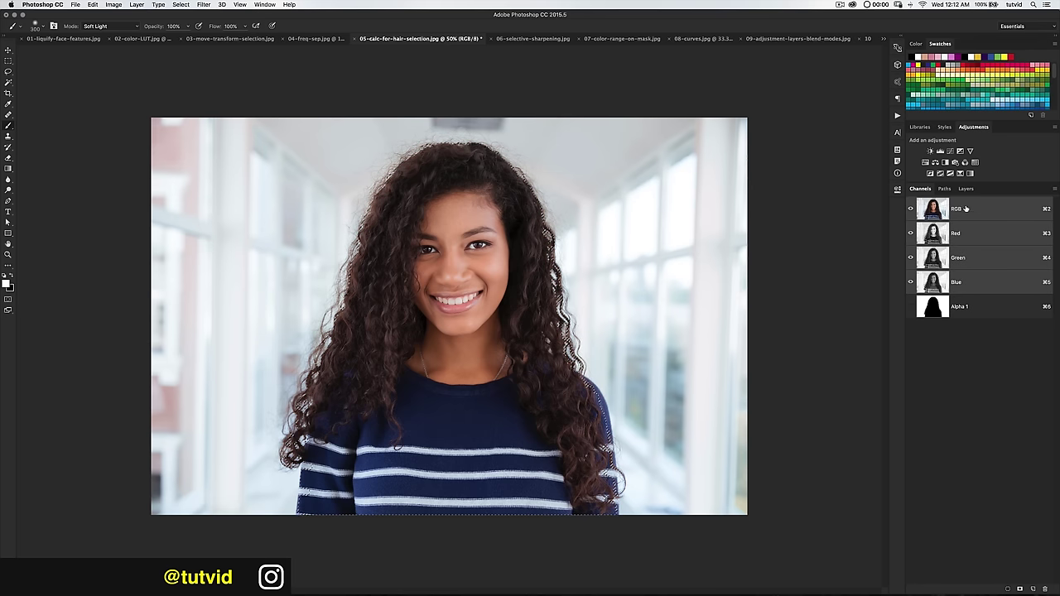
pyautogui.click(966, 188)
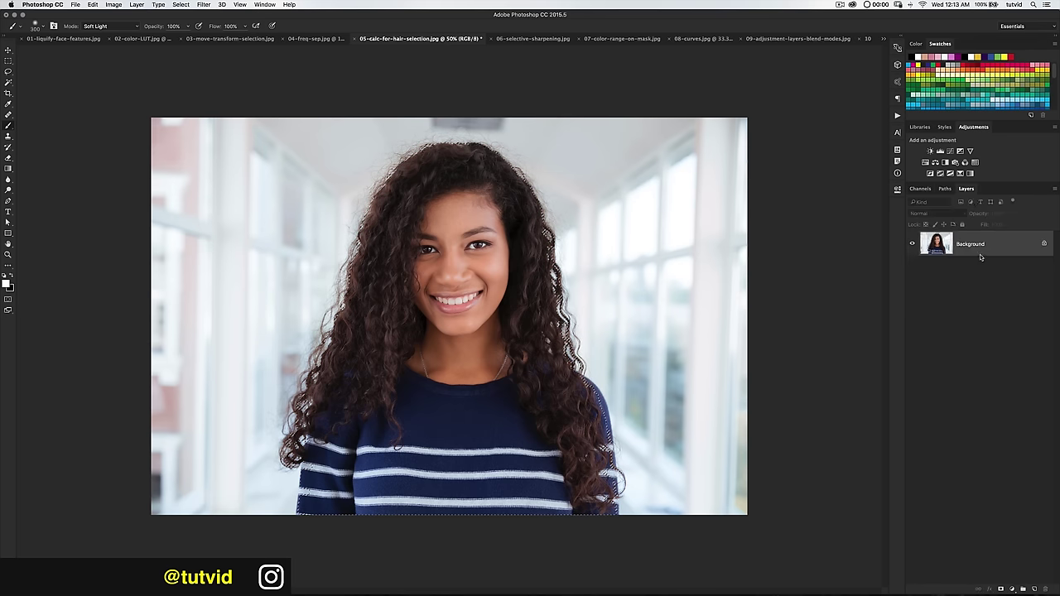
pyautogui.click(1010, 589)
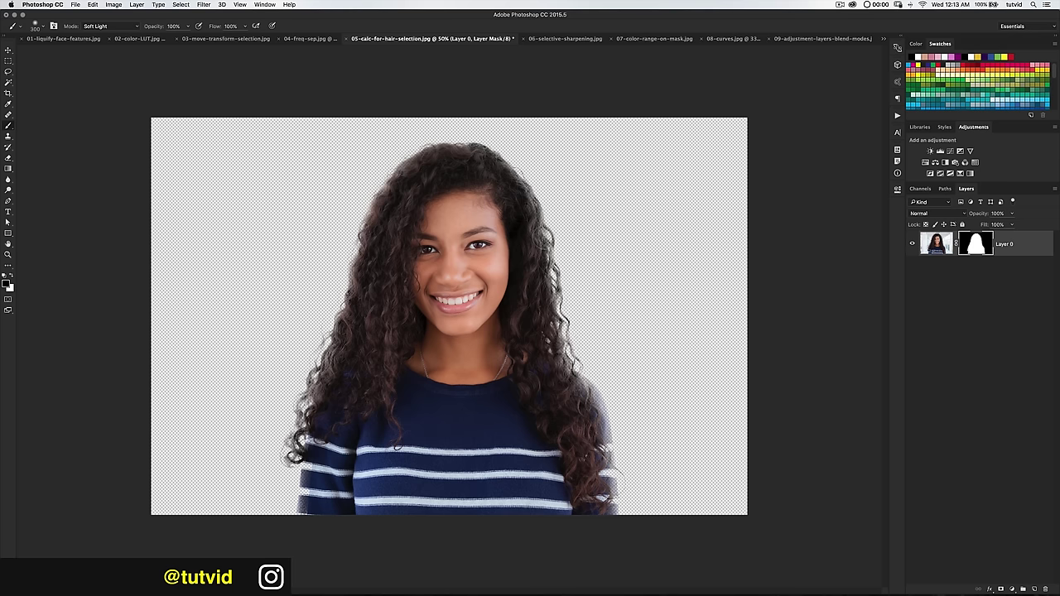
# Move the masked woman layer into 02-color-LUT.jpg and place her in the right half of the image
pyautogui.press('v')
pyautogui.moveTo(460, 209); pyautogui.dragTo(144, 44)
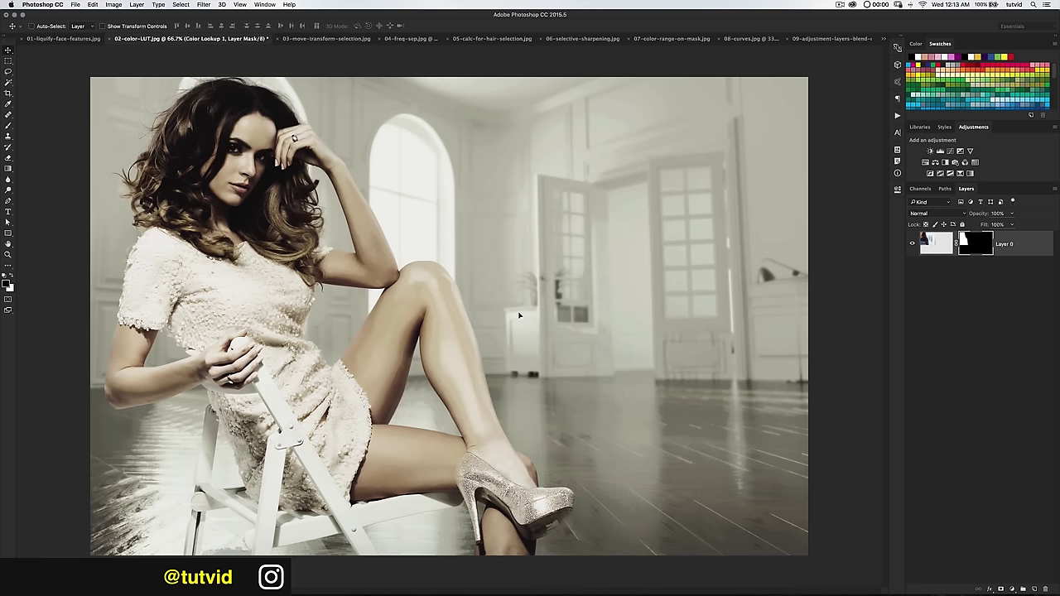
pyautogui.moveTo(517, 313); pyautogui.dragTo(549, 312)
pyautogui.moveTo(583, 263); pyautogui.dragTo(622, 207)
# Paint white in Soft Light mode on the curly-haired woman's layer mask, over her sweater and hair
pyautogui.click(982, 251)
pyautogui.press('b')
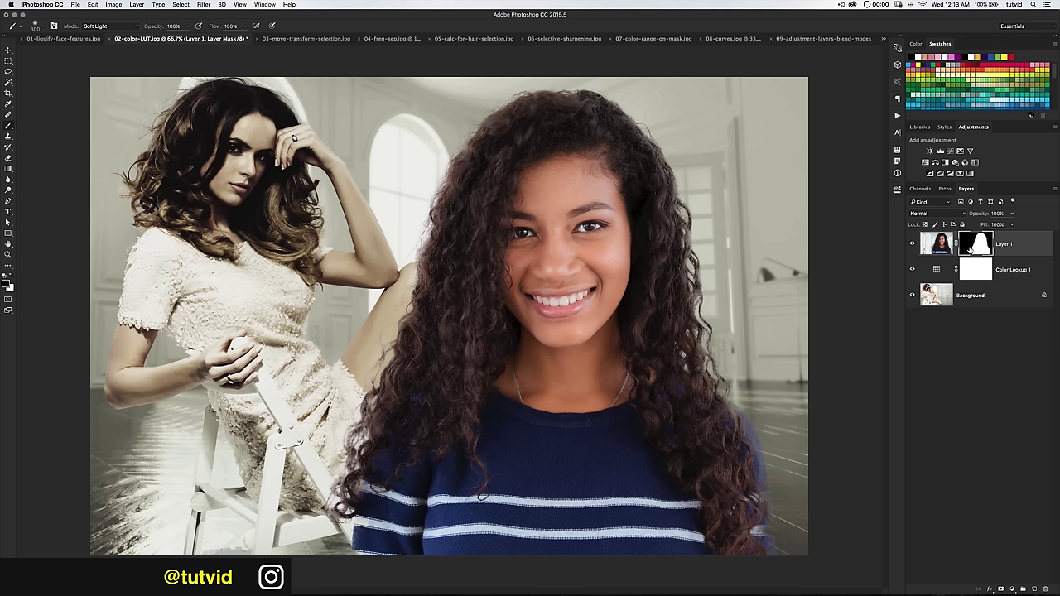
pyautogui.press('x')
pyautogui.moveTo(384, 406)
pyautogui.mouseDown()
pyautogui.moveTo(435, 270)
pyautogui.moveTo(432, 240)
pyautogui.moveTo(478, 143)
pyautogui.moveTo(458, 191)
pyautogui.moveTo(585, 106)
pyautogui.moveTo(658, 190)
pyautogui.moveTo(671, 331)
pyautogui.moveTo(686, 327)
pyautogui.moveTo(713, 412)
pyautogui.moveTo(673, 279)
pyautogui.moveTo(708, 400)
pyautogui.mouseUp()
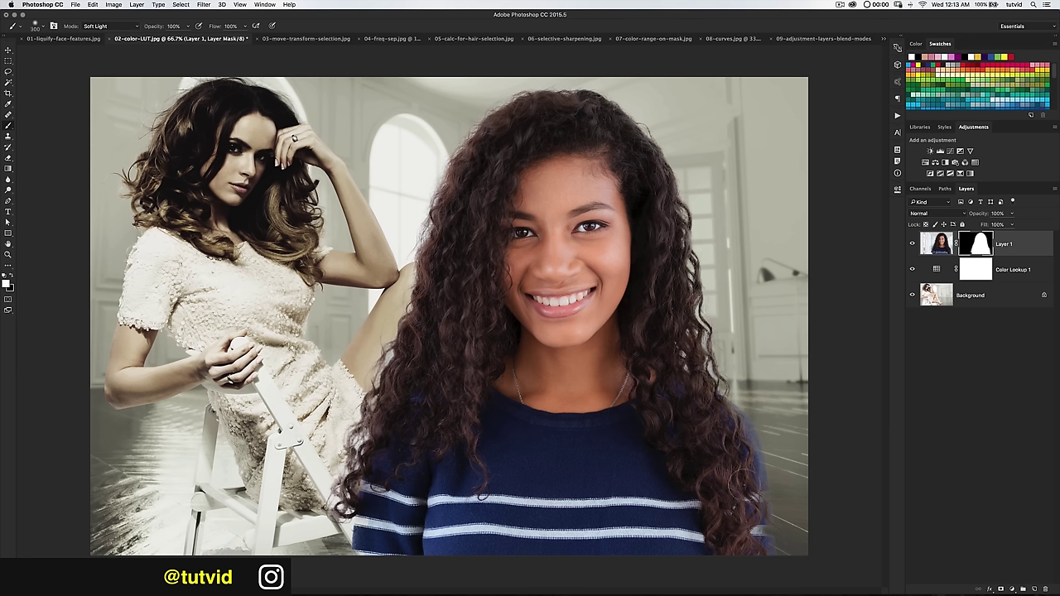
pyautogui.moveTo(728, 482)
pyautogui.mouseDown()
pyautogui.moveTo(743, 559)
pyautogui.moveTo(716, 412)
pyautogui.moveTo(681, 312)
pyautogui.moveTo(672, 207)
pyautogui.moveTo(680, 300)
pyautogui.moveTo(668, 254)
pyautogui.mouseUp()
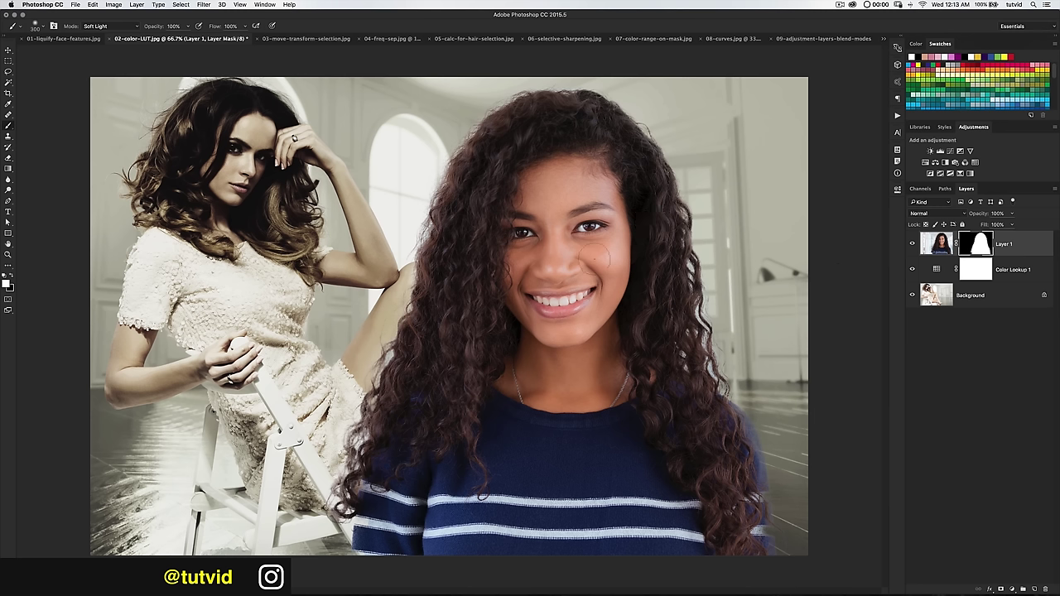
pyautogui.moveTo(432, 362)
pyautogui.mouseDown()
pyautogui.moveTo(356, 451)
pyautogui.moveTo(348, 490)
pyautogui.moveTo(452, 249)
pyautogui.moveTo(447, 222)
pyautogui.moveTo(534, 117)
pyautogui.mouseUp()
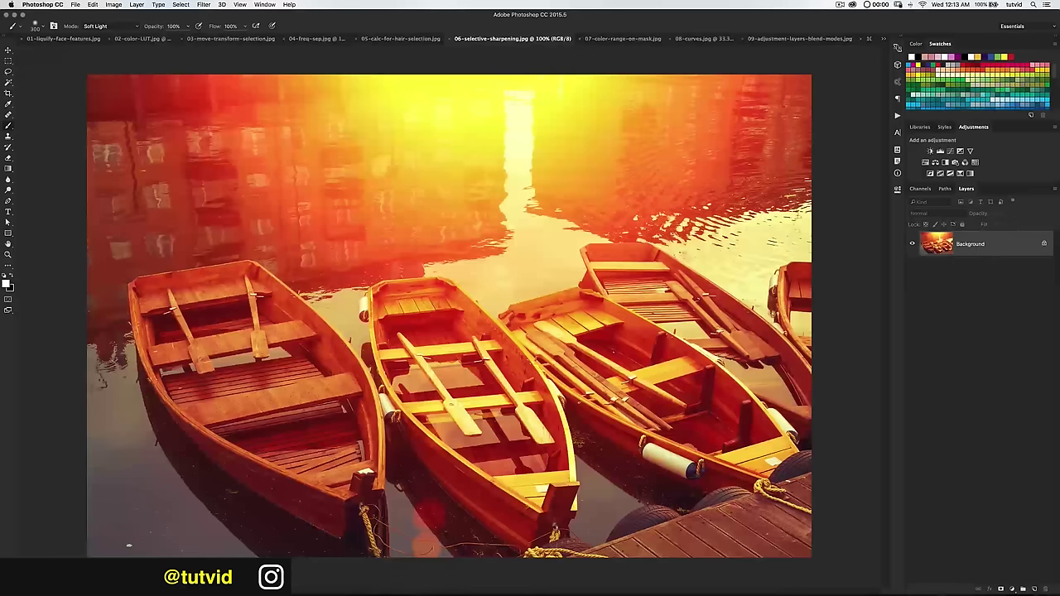
# Set the brush mode to Normal and add a Hue/Saturation adjustment layer with Hue -14 and Saturation -12 to 06-selective-sharpening.jpg
pyautogui.click(116, 27)
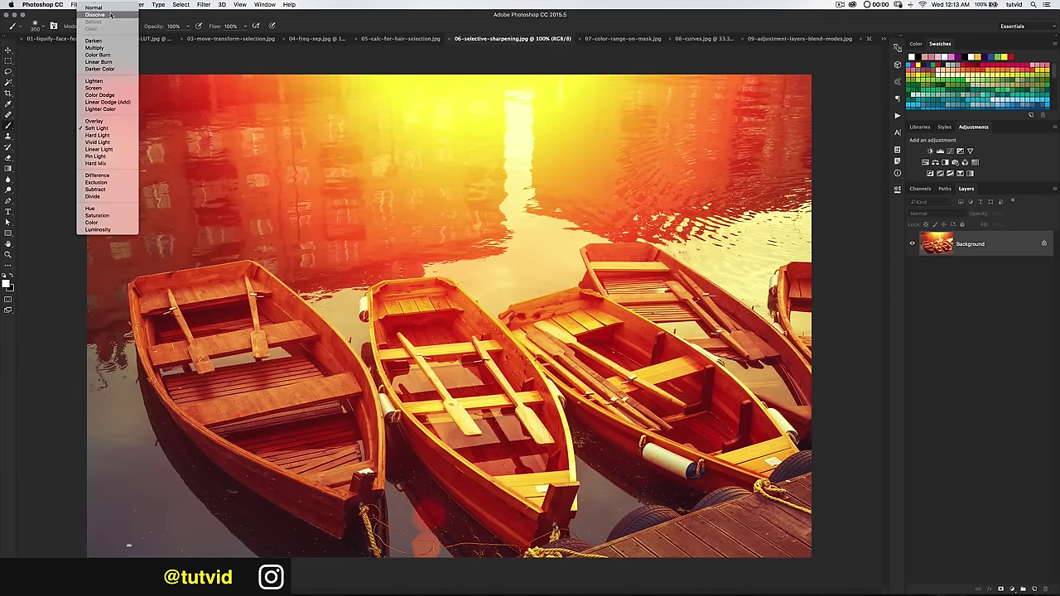
pyautogui.click(116, 16)
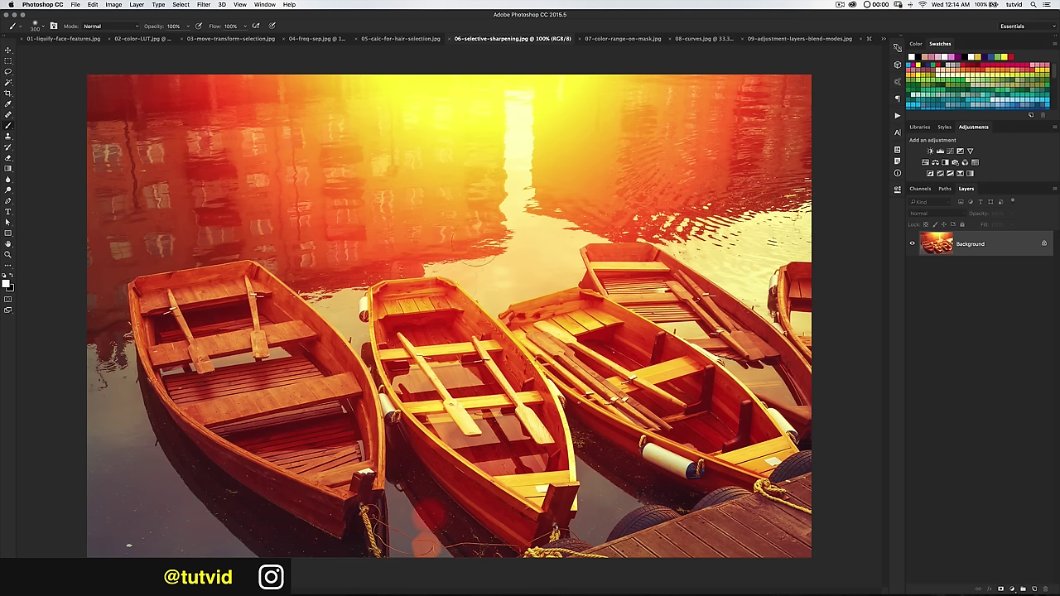
pyautogui.click(925, 163)
pyautogui.moveTo(807, 249); pyautogui.dragTo(802, 267)
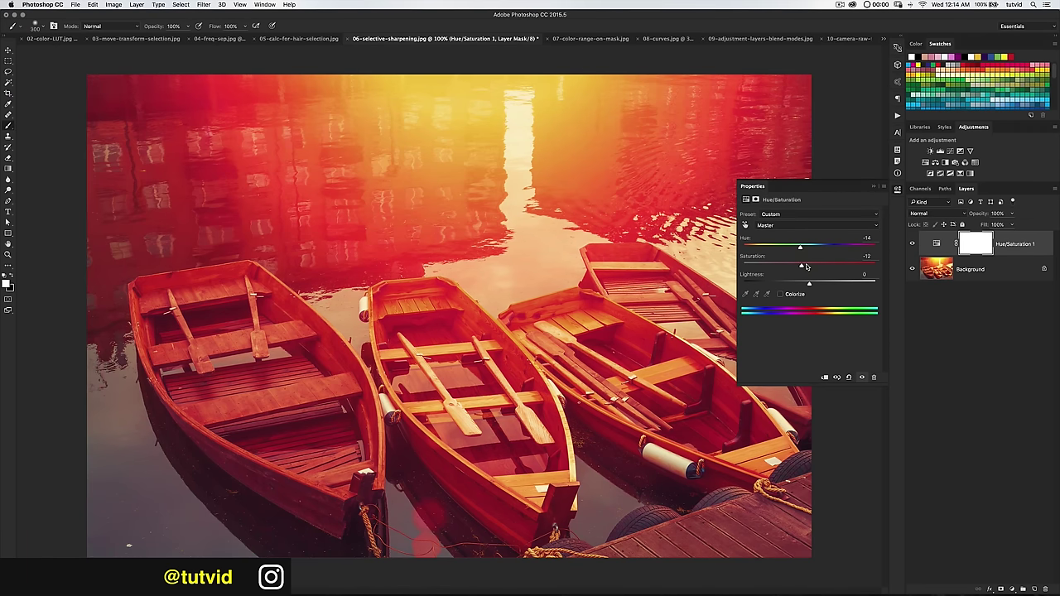
pyautogui.click(898, 191)
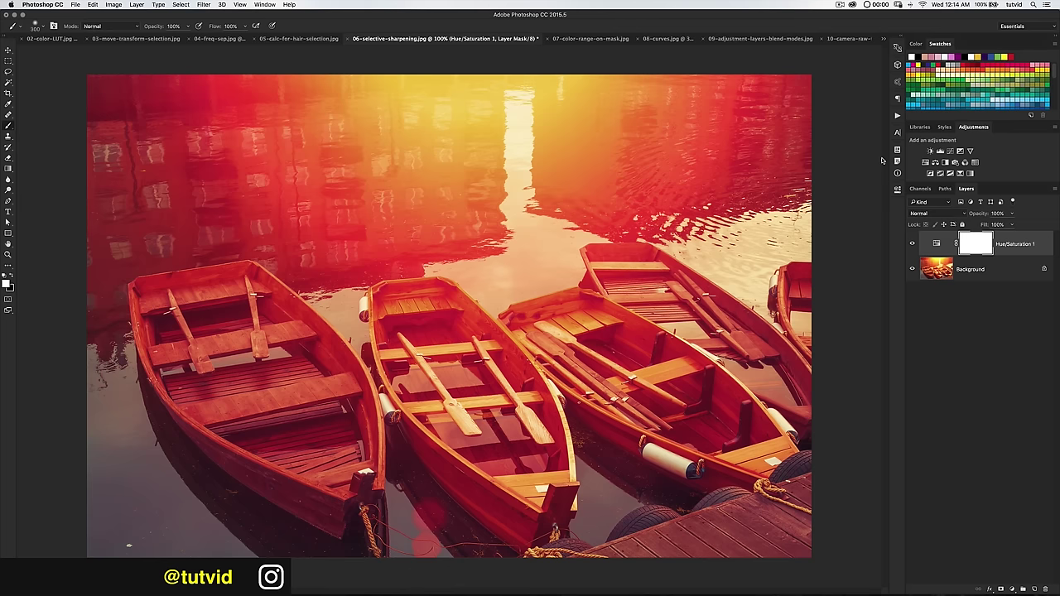
# Stamp all visible layers into a new layer and set the Quick Mask colour to indicate selected areas
pyautogui.press('super+alt+shift+e')
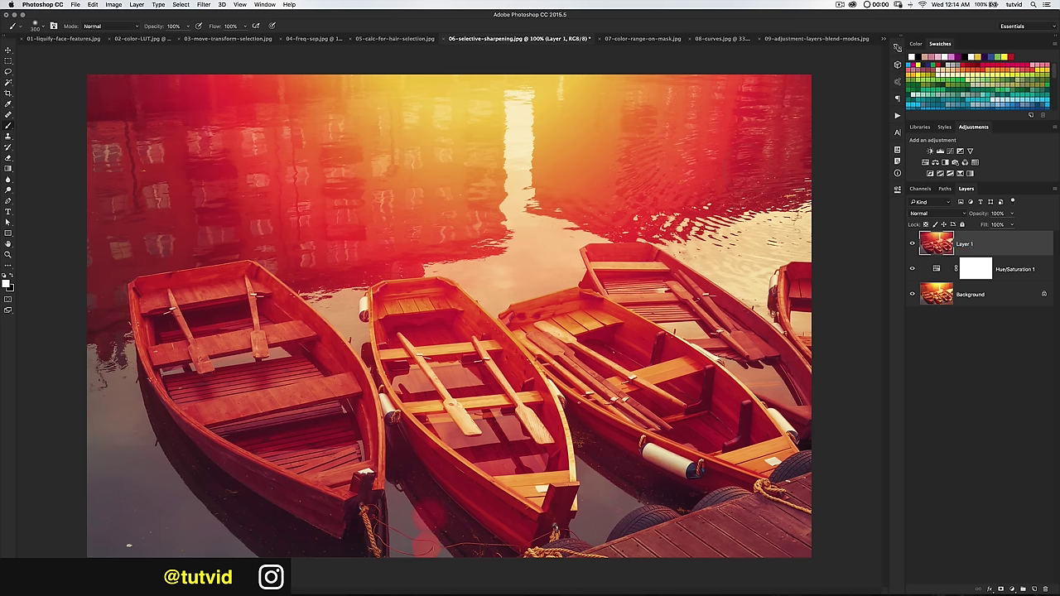
pyautogui.click(8, 299)
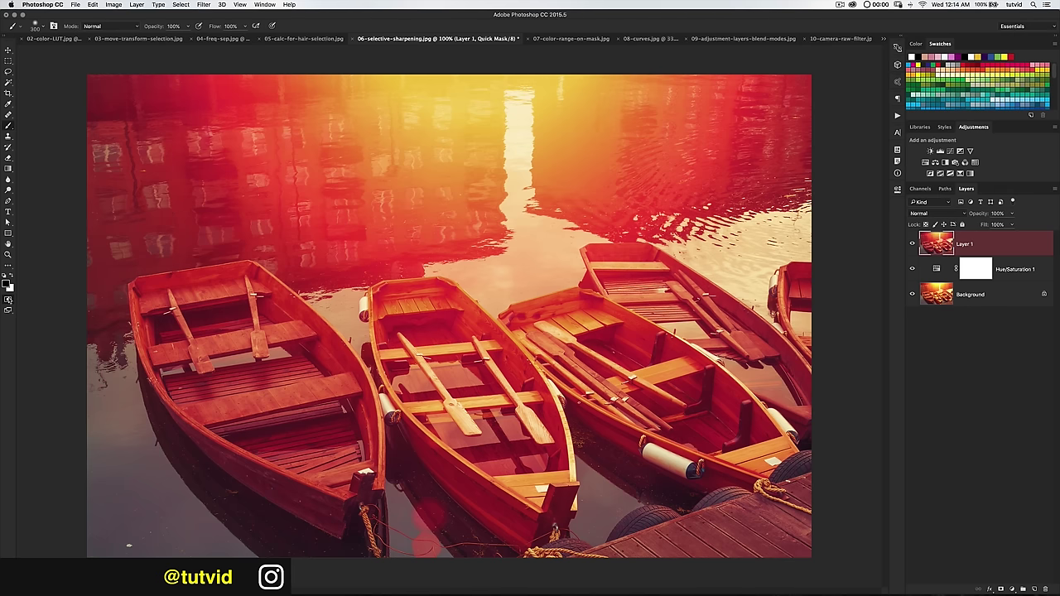
pyautogui.doubleClick(9, 301)
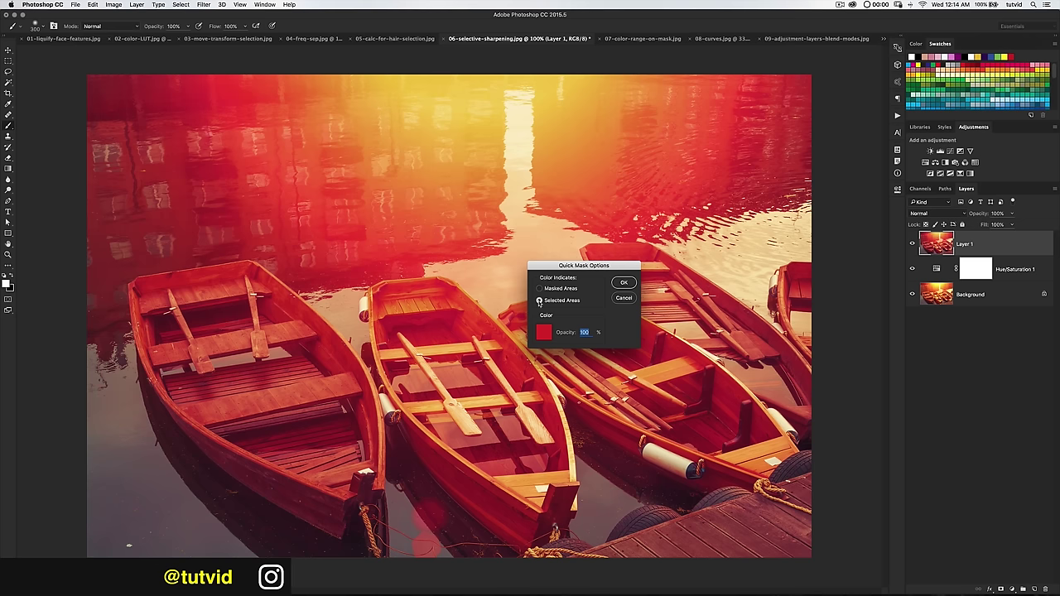
pyautogui.click(624, 284)
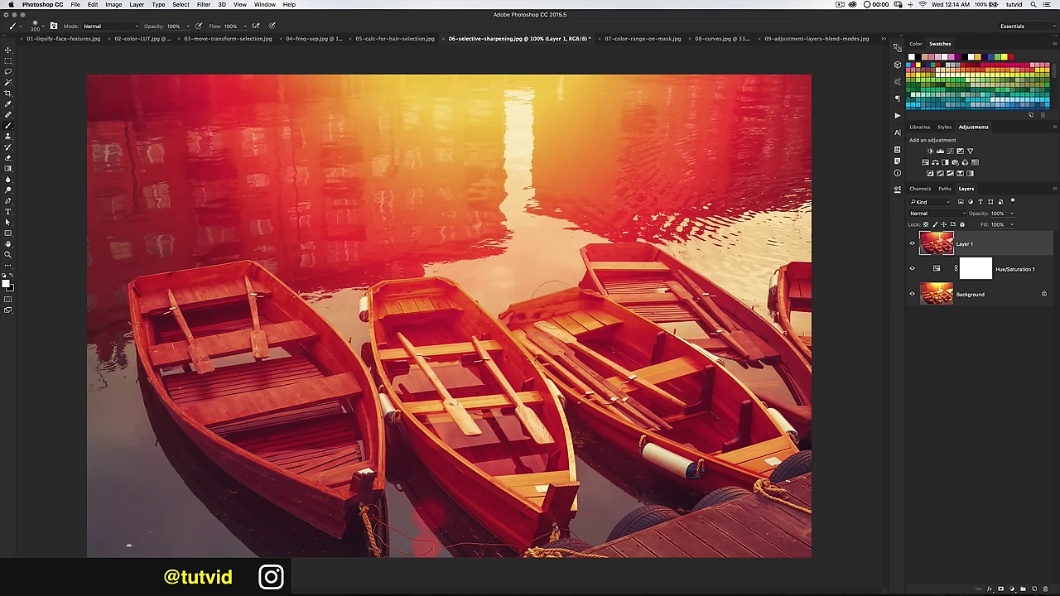
# Paint a Quick Mask over the boats and convert it into a selection
pyautogui.click(8, 299)
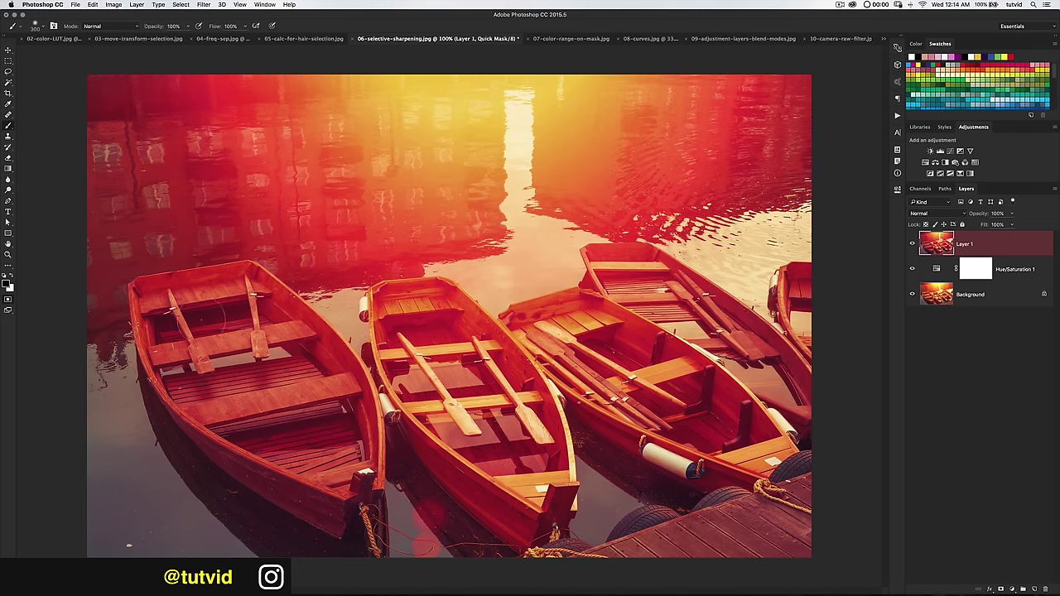
pyautogui.moveTo(173, 316)
pyautogui.mouseDown()
pyautogui.moveTo(190, 335)
pyautogui.moveTo(189, 376)
pyautogui.moveTo(272, 356)
pyautogui.moveTo(302, 369)
pyautogui.moveTo(351, 430)
pyautogui.moveTo(319, 467)
pyautogui.moveTo(235, 412)
pyautogui.moveTo(285, 464)
pyautogui.mouseUp()
pyautogui.moveTo(393, 310)
pyautogui.mouseDown()
pyautogui.moveTo(405, 364)
pyautogui.moveTo(492, 410)
pyautogui.moveTo(483, 424)
pyautogui.moveTo(414, 374)
pyautogui.moveTo(502, 433)
pyautogui.moveTo(554, 325)
pyautogui.moveTo(633, 380)
pyautogui.moveTo(733, 423)
pyautogui.moveTo(687, 351)
pyautogui.mouseUp()
pyautogui.moveTo(616, 406)
pyautogui.mouseDown()
pyautogui.moveTo(556, 379)
pyautogui.moveTo(633, 281)
pyautogui.moveTo(749, 385)
pyautogui.moveTo(721, 310)
pyautogui.moveTo(633, 257)
pyautogui.moveTo(630, 264)
pyautogui.mouseUp()
pyautogui.moveTo(812, 322)
pyautogui.mouseDown()
pyautogui.moveTo(818, 350)
pyautogui.moveTo(834, 355)
pyautogui.moveTo(820, 291)
pyautogui.mouseUp()
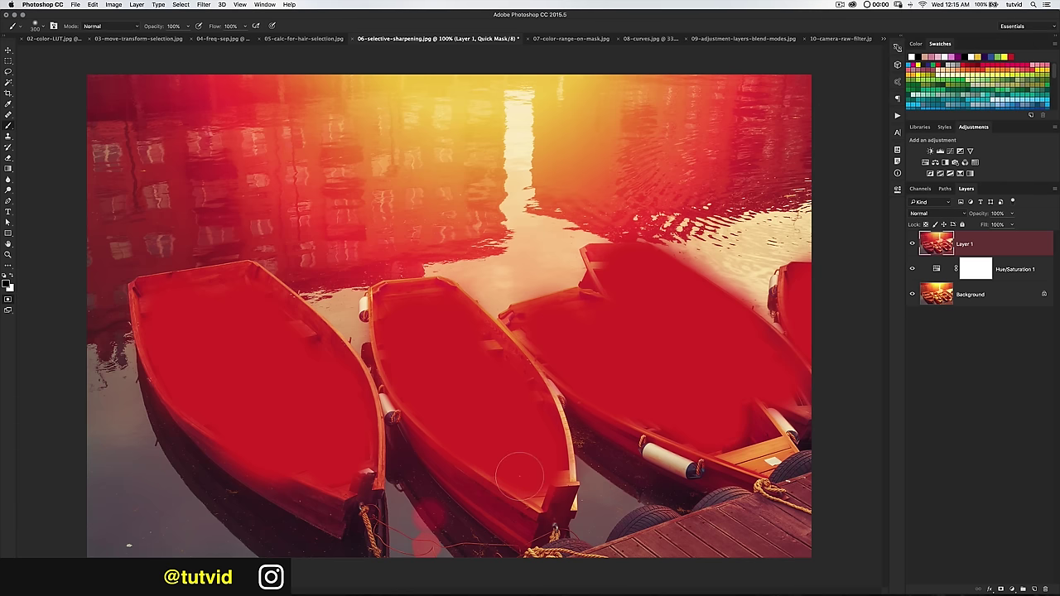
pyautogui.press('q')
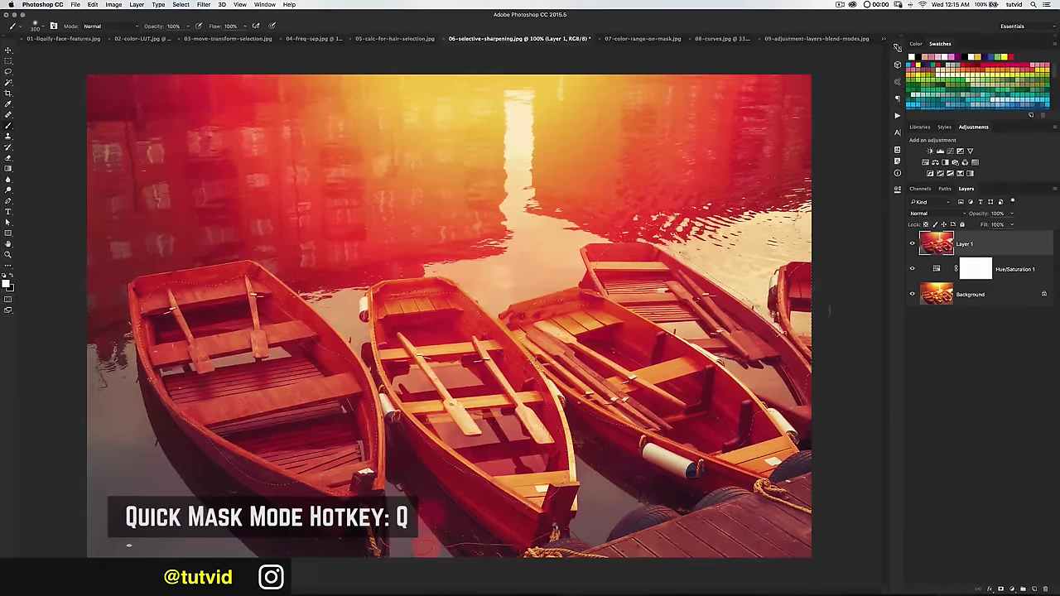
# Feather the boat selection by 250 pixels and copy it from Layer 1 to a new layer
pyautogui.click(180, 4)
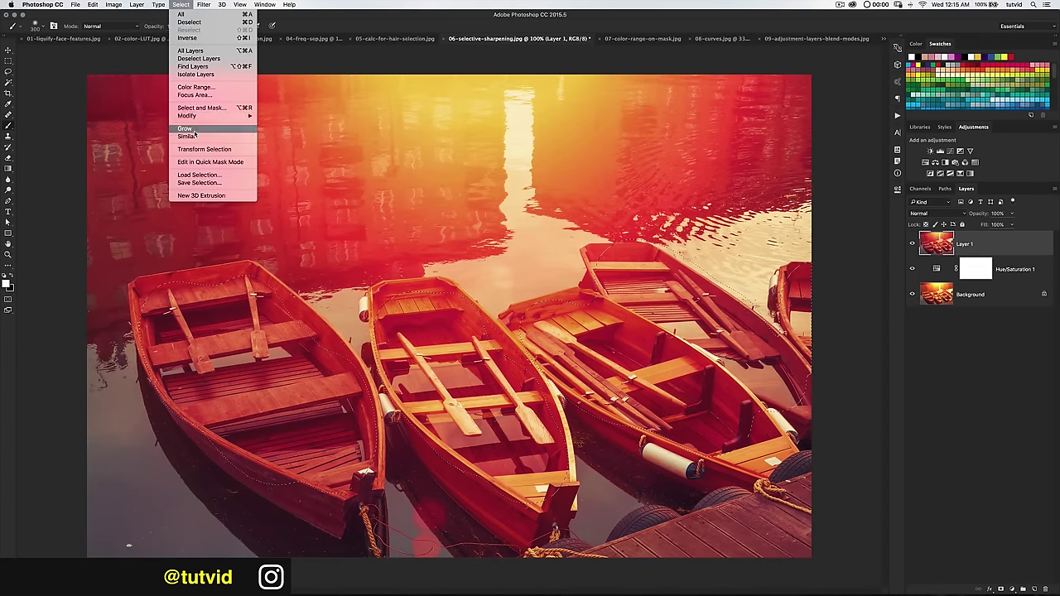
pyautogui.moveTo(192, 115)
pyautogui.click(266, 152)
pyautogui.write('250')
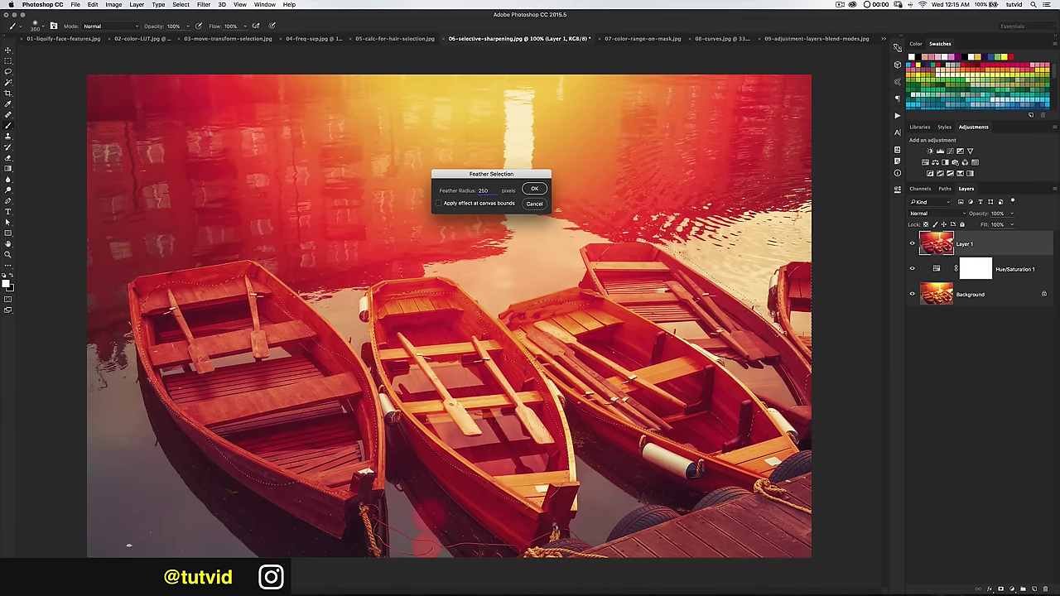
pyautogui.press('Return')
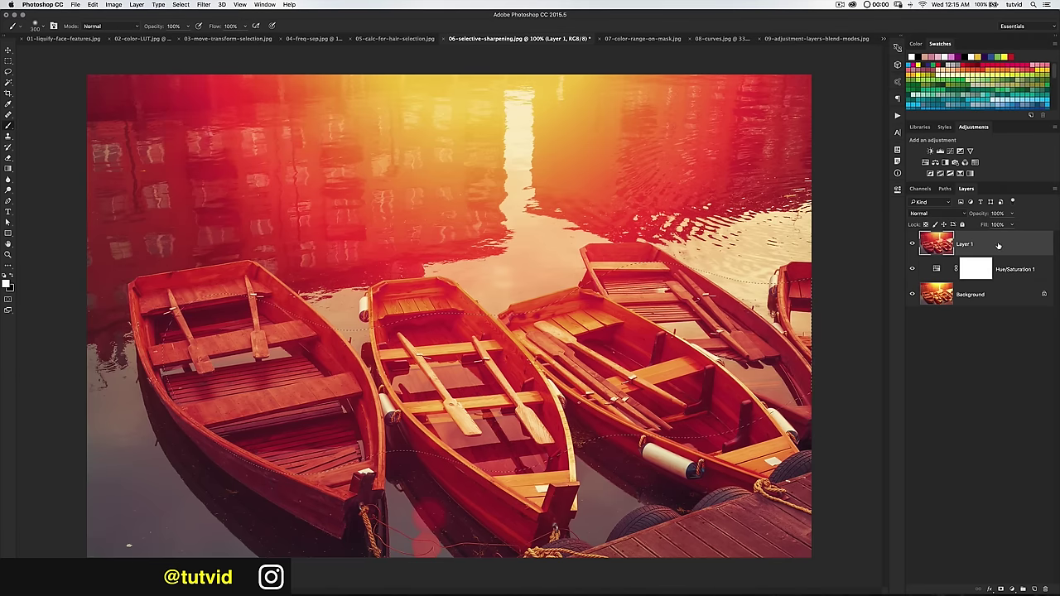
pyautogui.press('super+j')
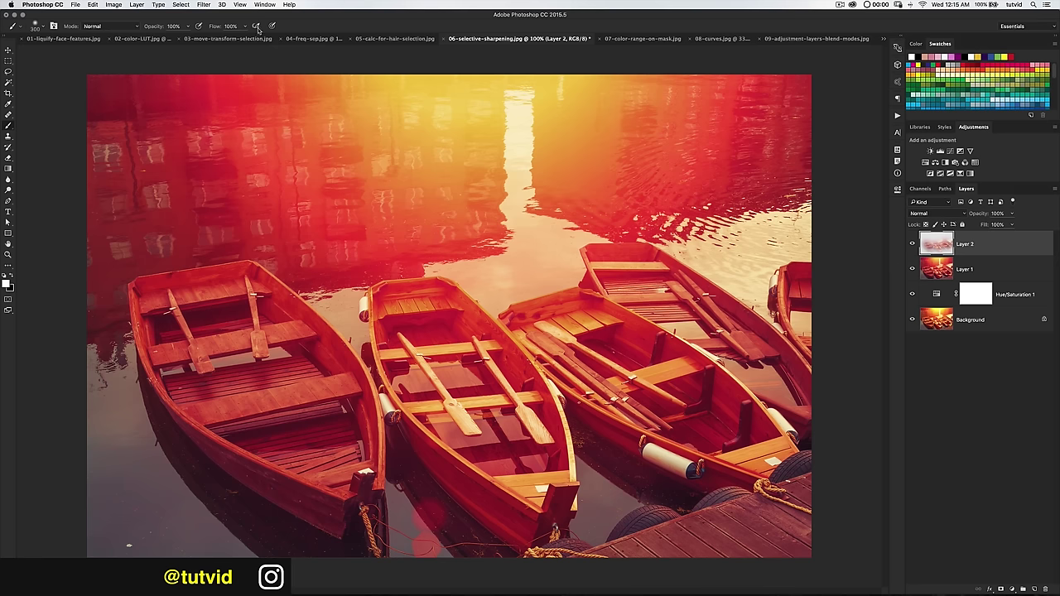
# Apply a High Pass filter with a radius of 2.0 pixels to the copied boats layer
pyautogui.click(203, 5)
pyautogui.moveTo(249, 174)
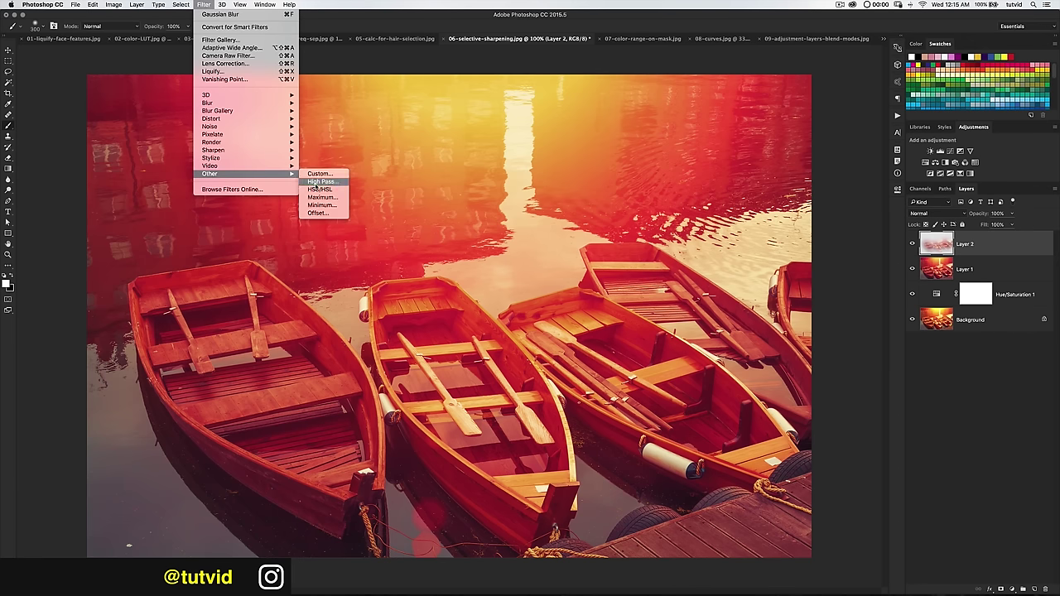
pyautogui.click(321, 181)
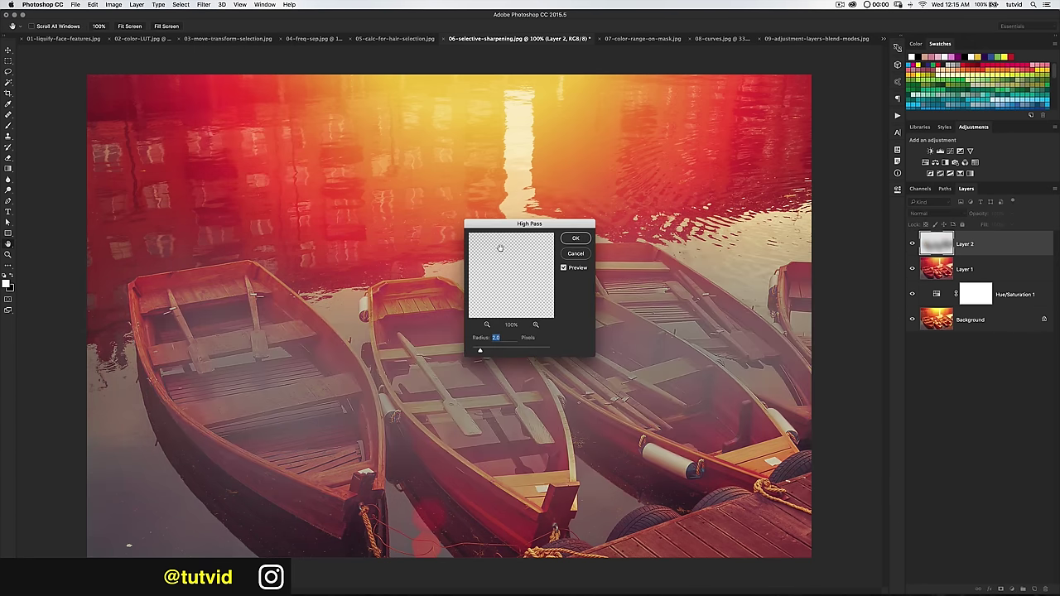
pyautogui.press('super+equal')
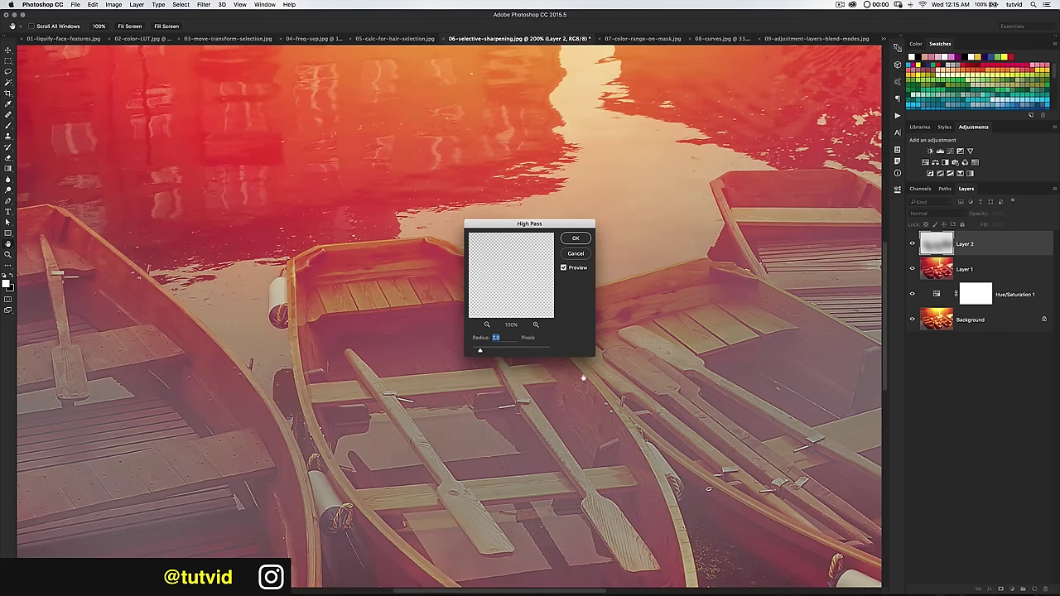
pyautogui.hscroll(-5, 582, 380)
pyautogui.scroll(-3, 582, 380)
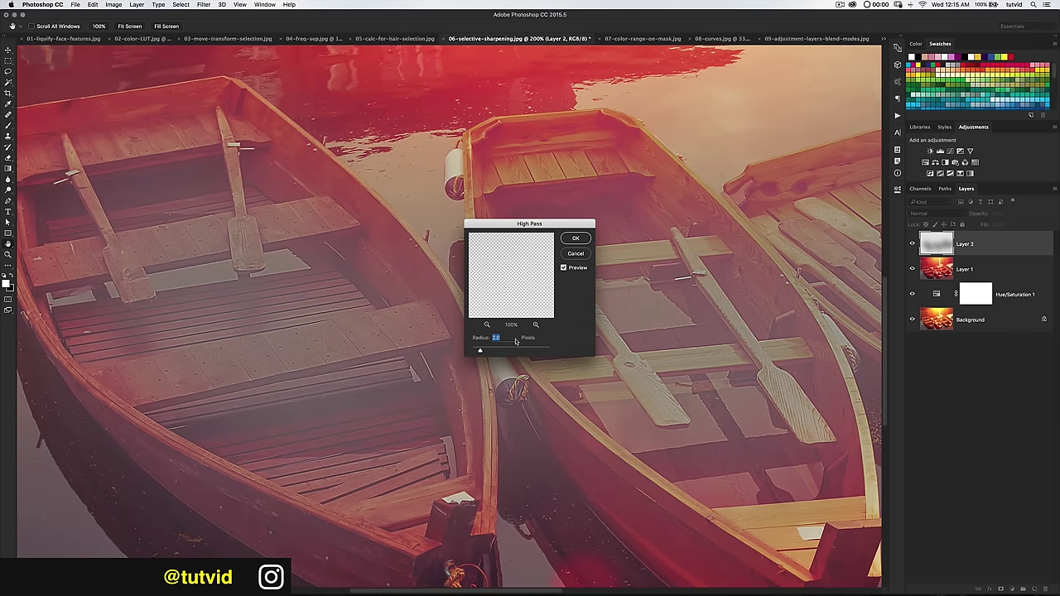
pyautogui.click(575, 255)
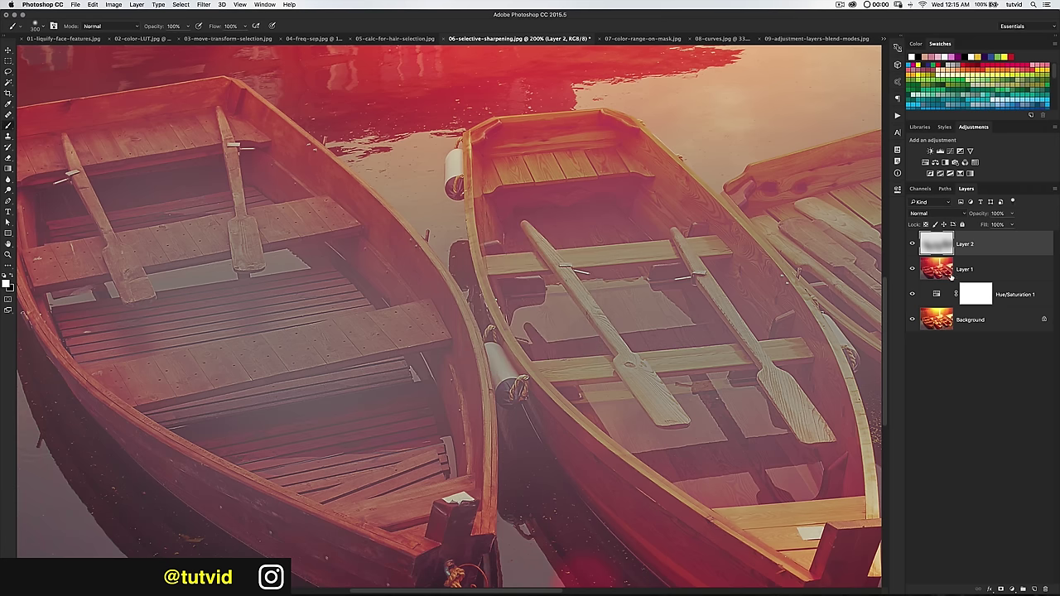
# Set the high-pass boats layer's blend mode to Overlay and compare the image with and without it
pyautogui.click(951, 214)
pyautogui.click(927, 313)
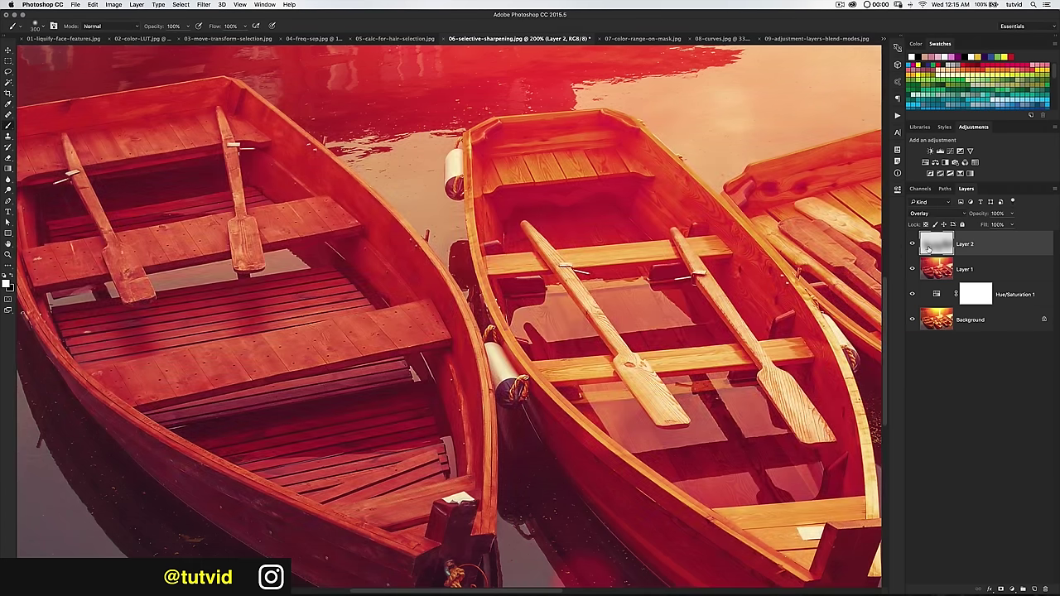
pyautogui.click(912, 244)
pyautogui.click(911, 244)
pyautogui.click(911, 244)
pyautogui.click(911, 245)
pyautogui.press('super+minus')
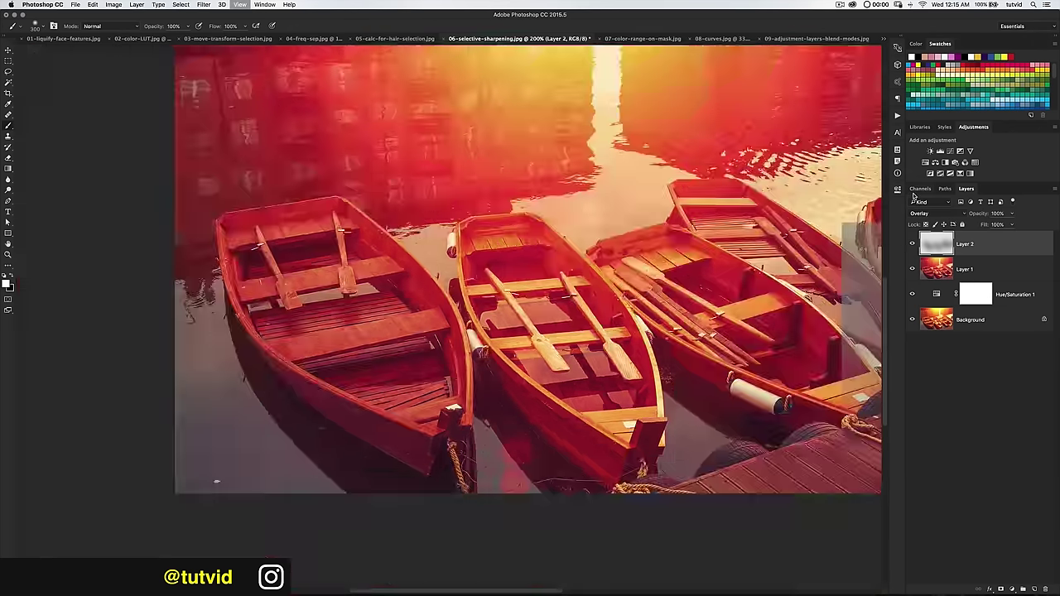
pyautogui.press('super+minus')
pyautogui.press('super+equal')
pyautogui.press('super+minus')
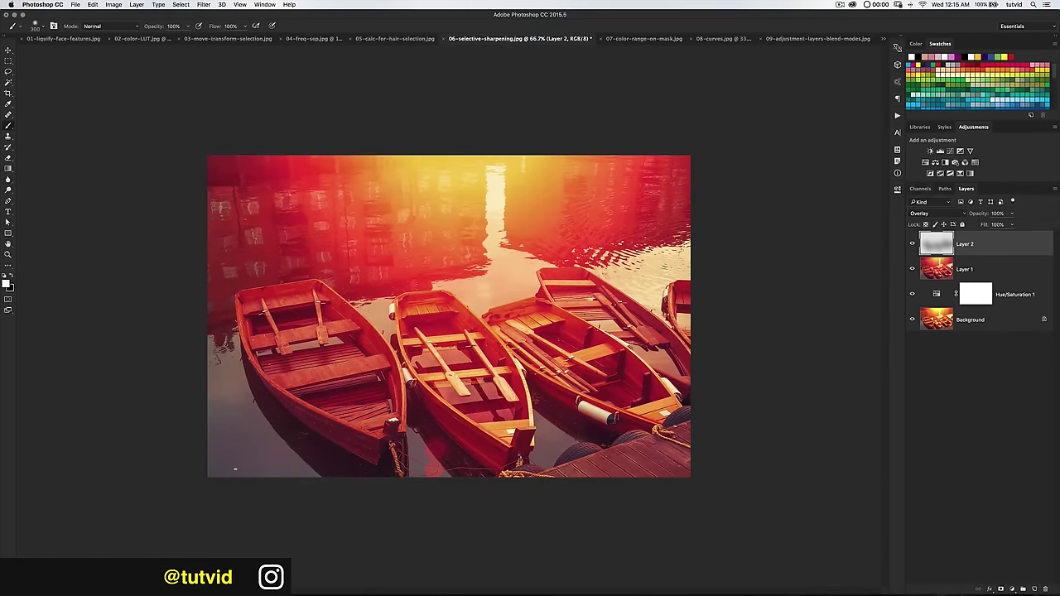
# Paint a Quick Mask on Layer 1 over the water and dock surrounding the boats and convert it into a selection
pyautogui.click(936, 271)
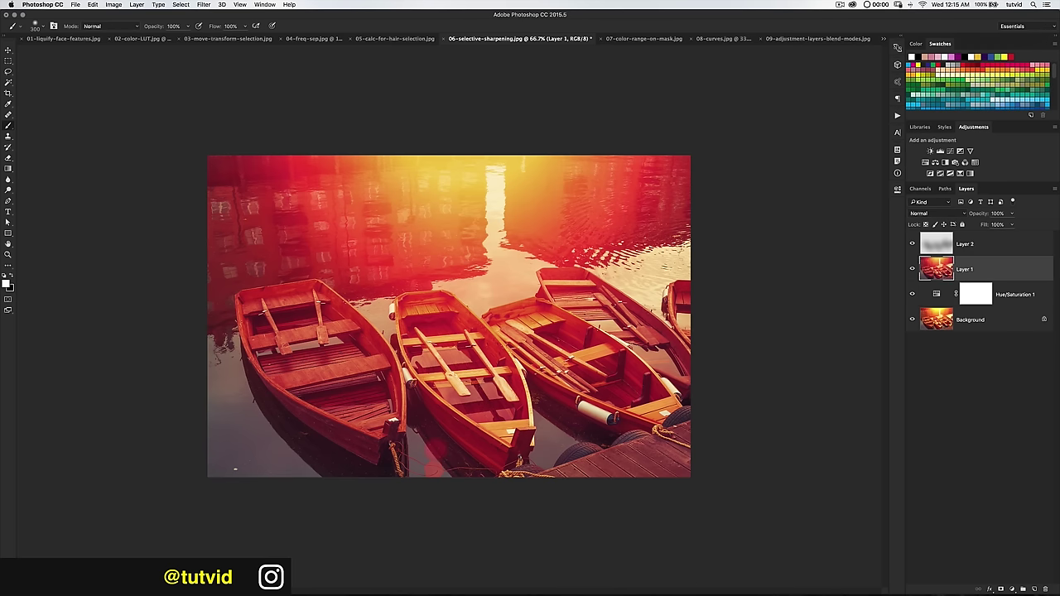
pyautogui.press('q')
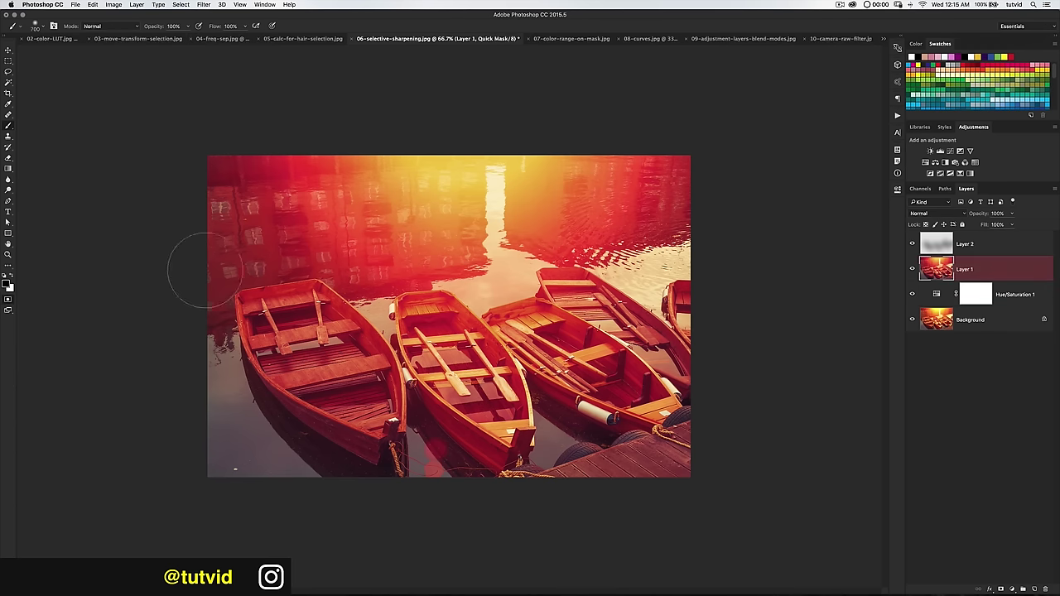
pyautogui.moveTo(230, 446)
pyautogui.mouseDown()
pyautogui.moveTo(230, 402)
pyautogui.moveTo(301, 455)
pyautogui.moveTo(228, 356)
pyautogui.moveTo(222, 236)
pyautogui.moveTo(289, 199)
pyautogui.moveTo(530, 215)
pyautogui.moveTo(521, 257)
pyautogui.moveTo(637, 240)
pyautogui.moveTo(621, 191)
pyautogui.moveTo(654, 269)
pyautogui.mouseUp()
pyautogui.moveTo(572, 506)
pyautogui.mouseDown()
pyautogui.moveTo(703, 467)
pyautogui.moveTo(597, 504)
pyautogui.moveTo(584, 502)
pyautogui.moveTo(697, 462)
pyautogui.mouseUp()
pyautogui.press('q')
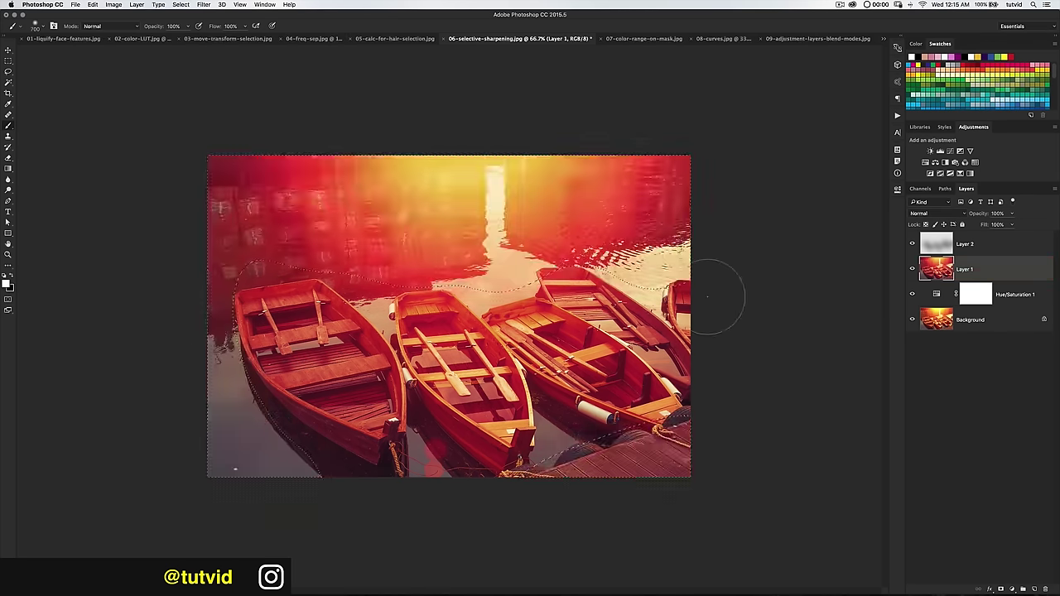
# Feather the selection around the boats by 250 pixels and copy it from Layer 1 to a new layer
pyautogui.click(141, 4)
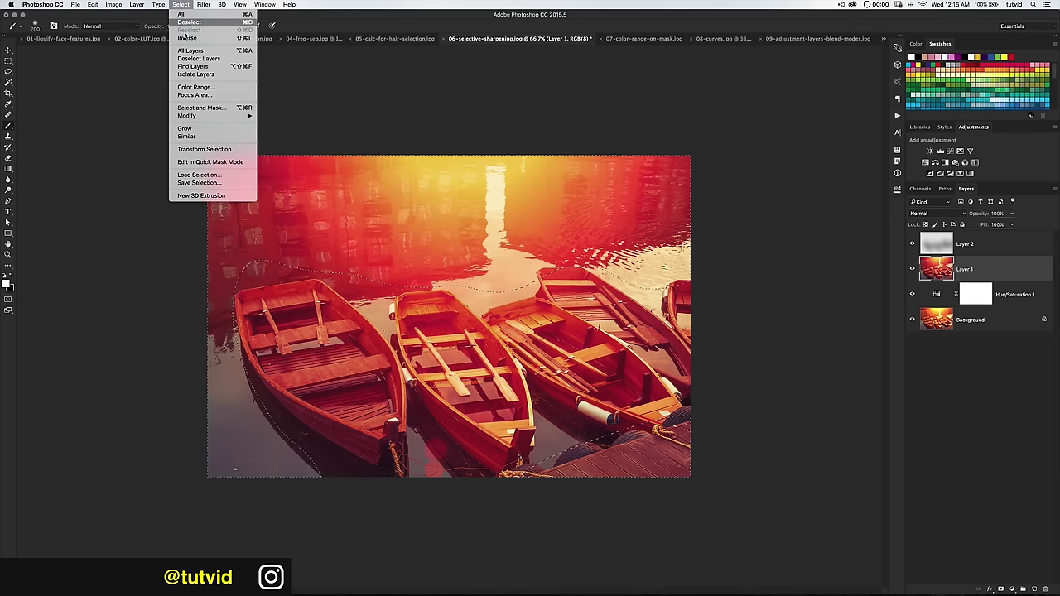
pyautogui.moveTo(201, 118)
pyautogui.click(277, 147)
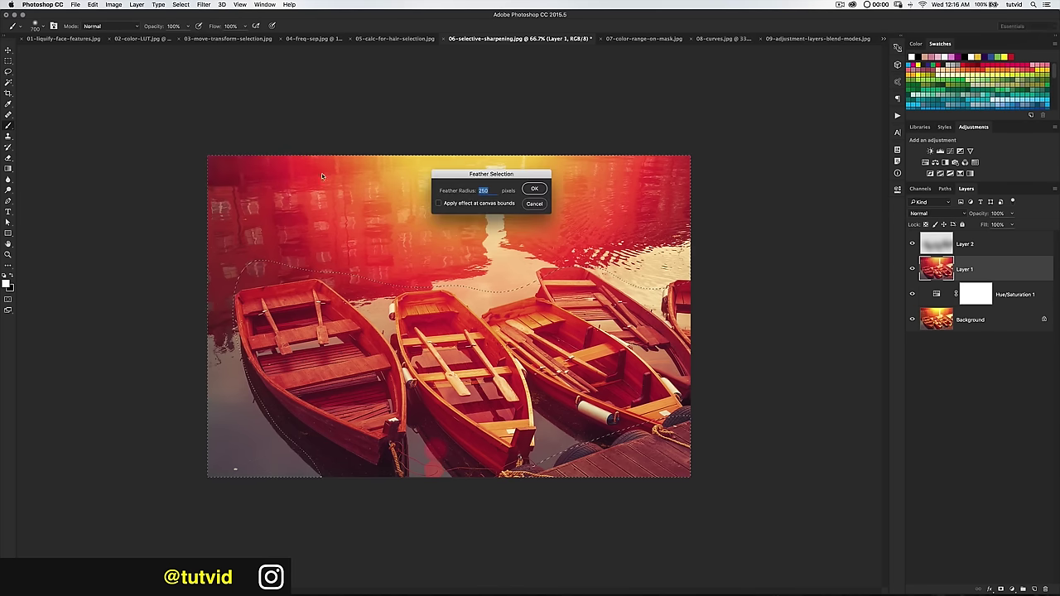
pyautogui.press('Return')
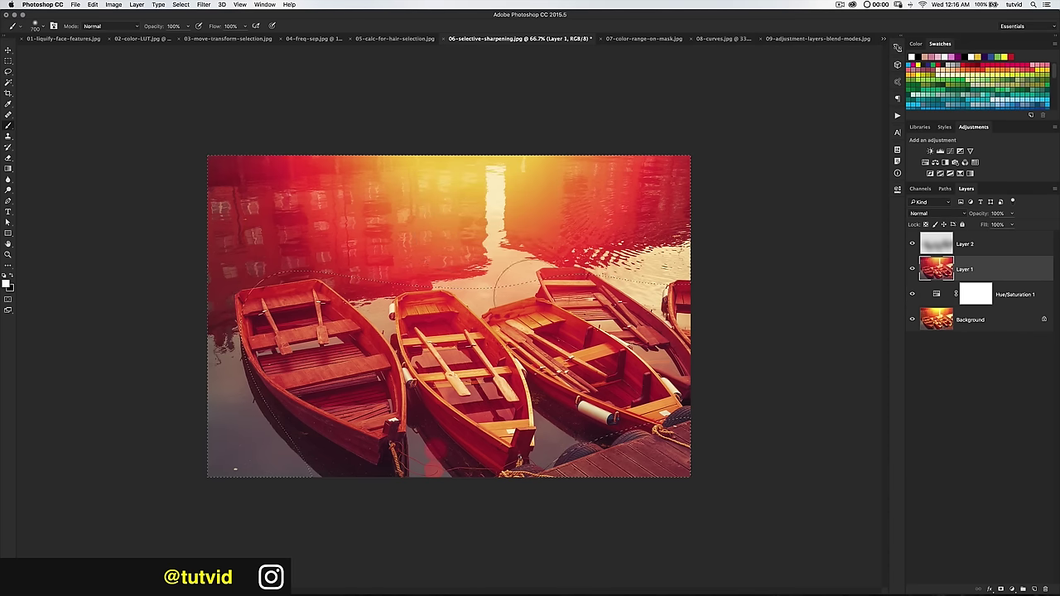
pyautogui.press('super+j')
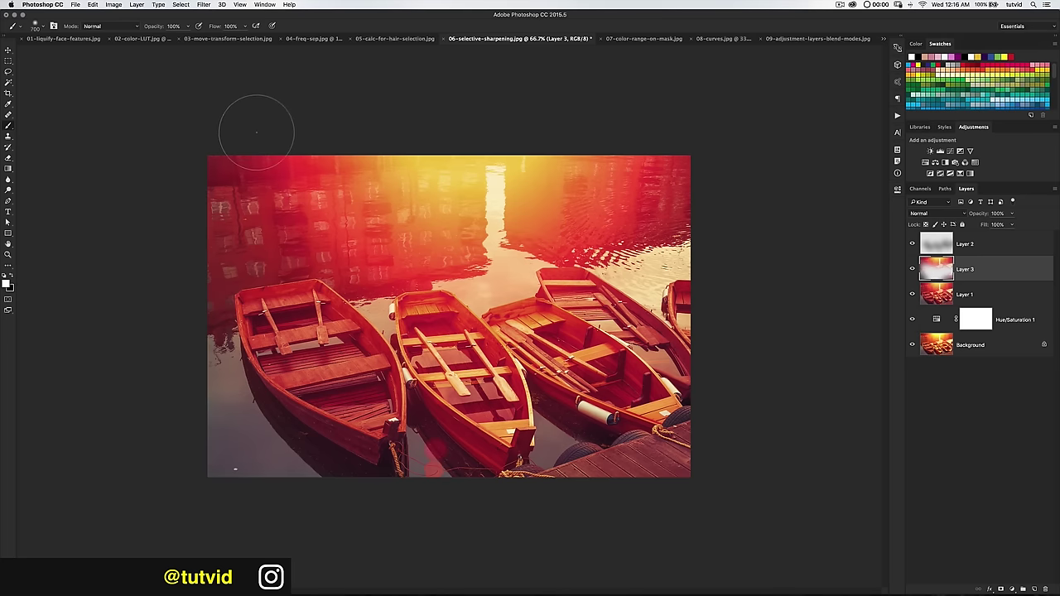
# Apply a High Pass filter with a radius of 7.0 pixels to Layer 3, the feathered copy of the boats' surroundings
pyautogui.click(203, 5)
pyautogui.moveTo(250, 173)
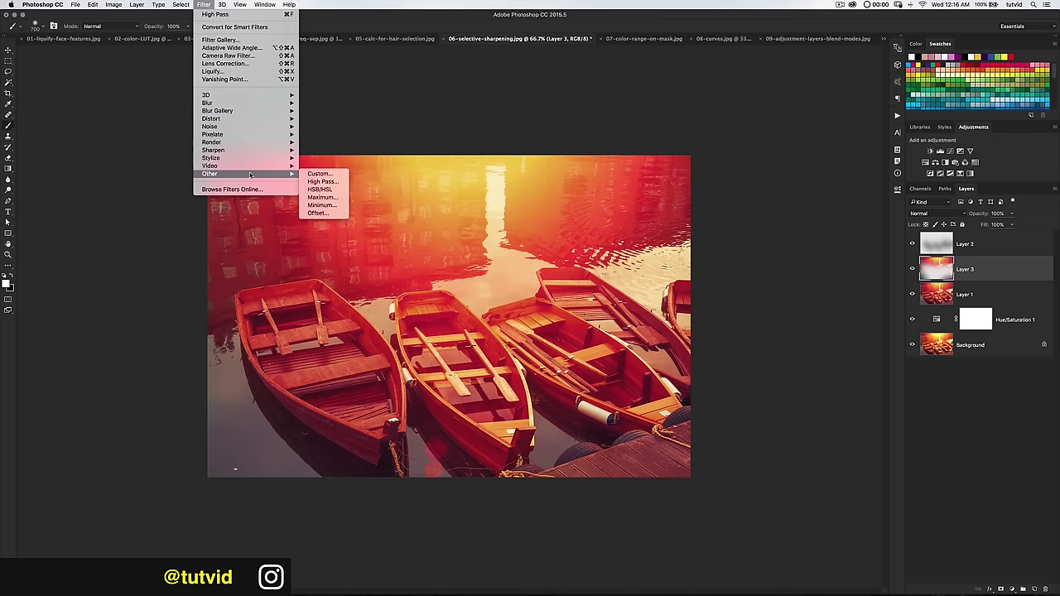
pyautogui.click(315, 181)
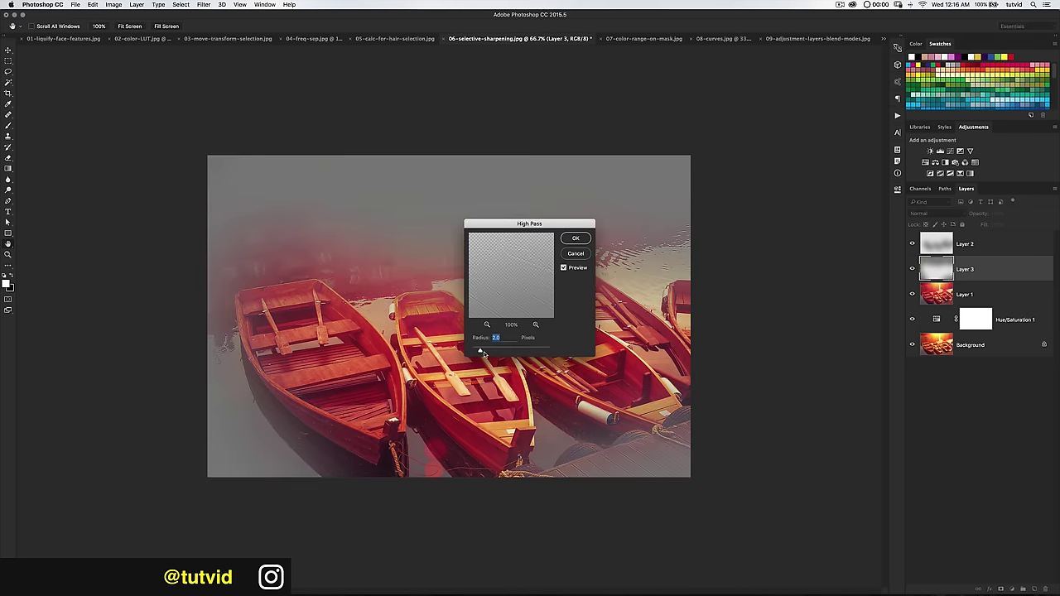
pyautogui.moveTo(485, 352); pyautogui.dragTo(498, 353)
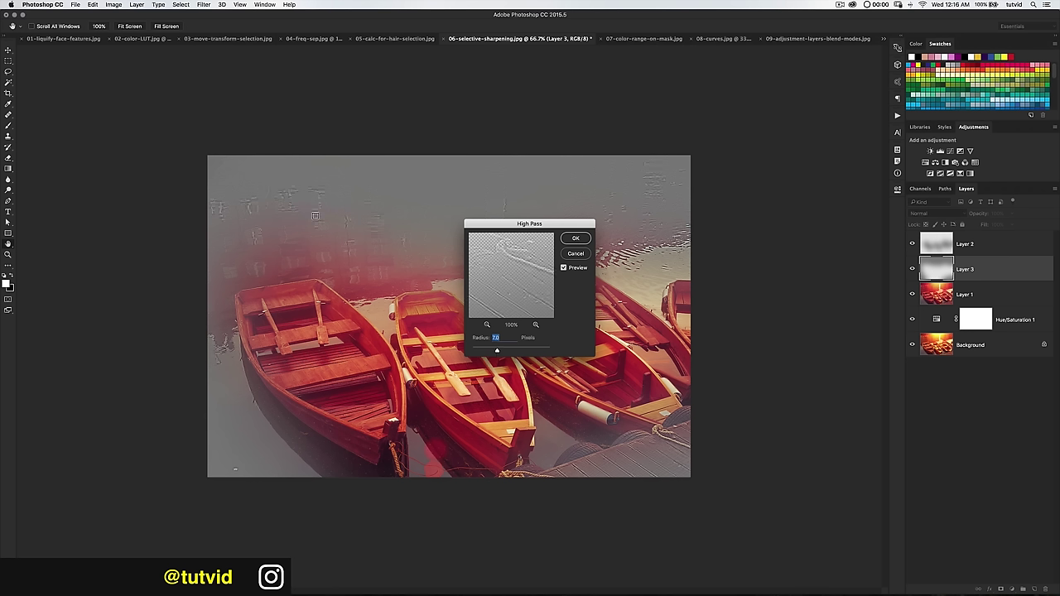
pyautogui.click(577, 238)
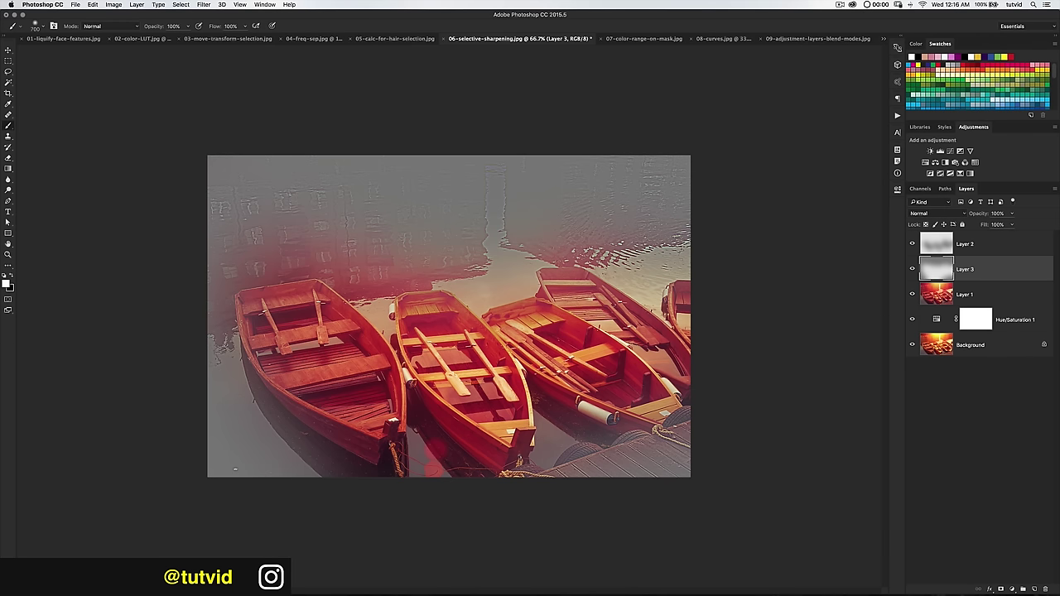
# Desaturate the high-pass Layer 3 and set its blend mode to Soft Light, trying Overlay first
pyautogui.click(113, 5)
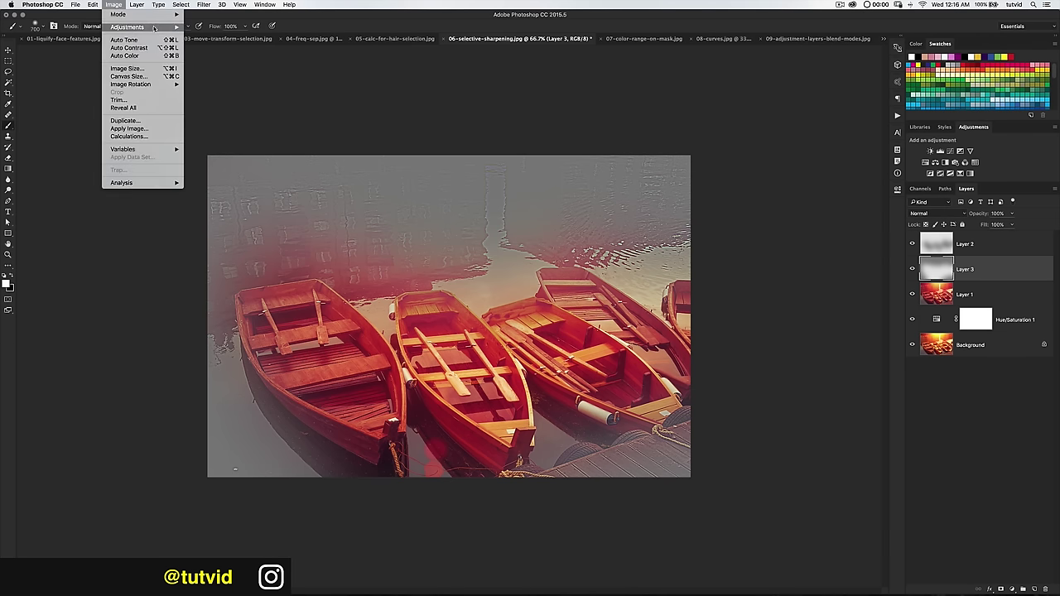
pyautogui.moveTo(156, 27)
pyautogui.click(363, 184)
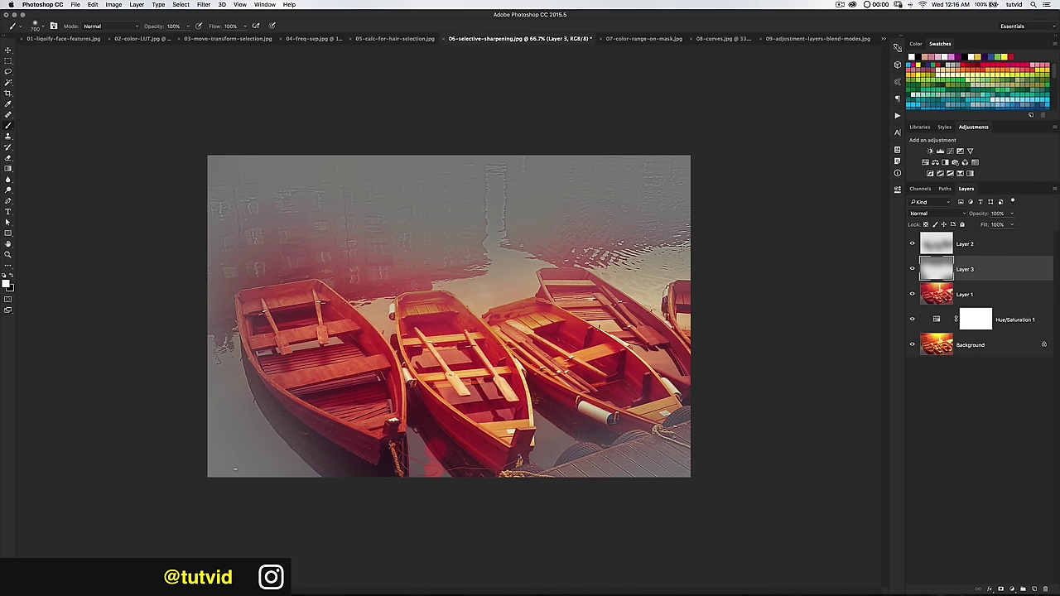
pyautogui.click(938, 213)
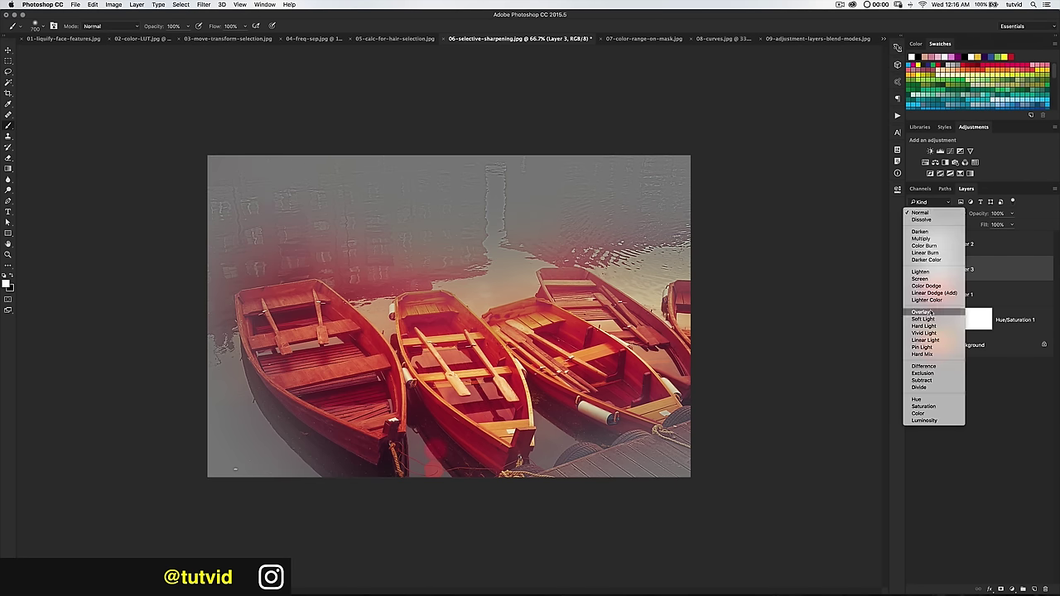
pyautogui.click(927, 313)
pyautogui.click(945, 217)
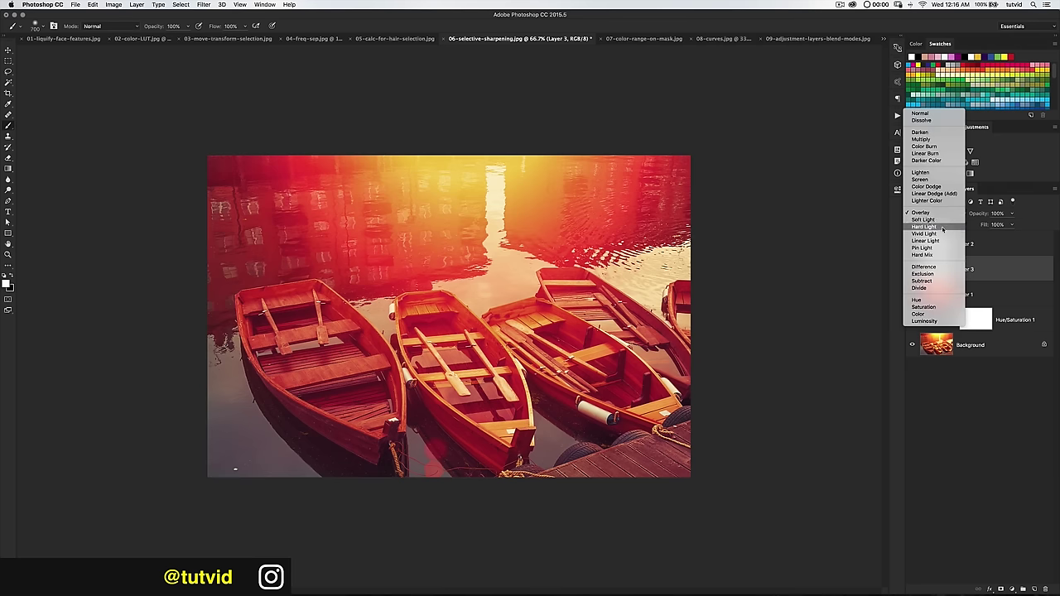
pyautogui.click(923, 224)
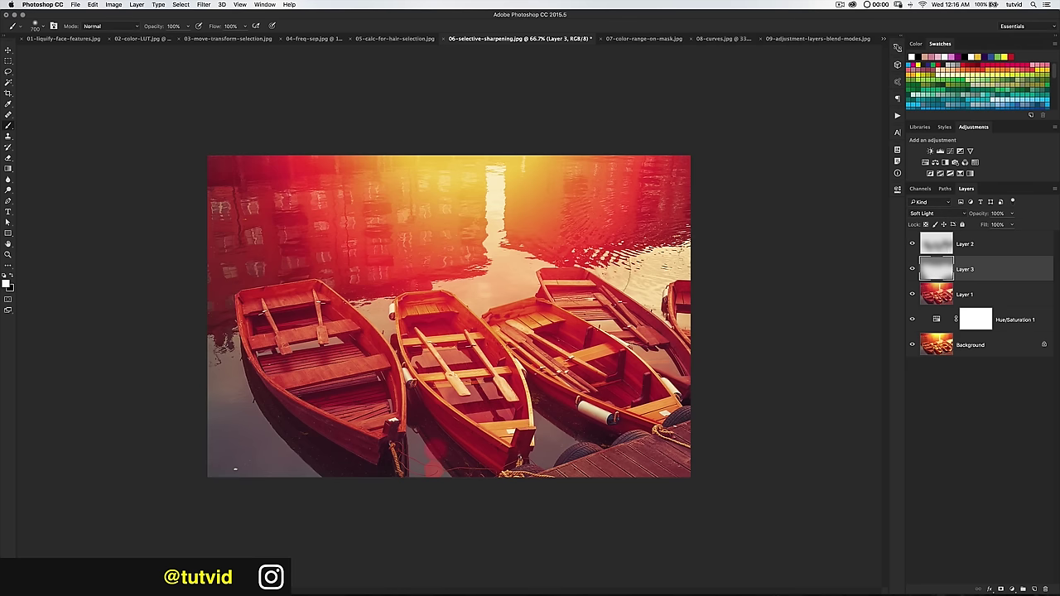
pyautogui.press('super+plus')
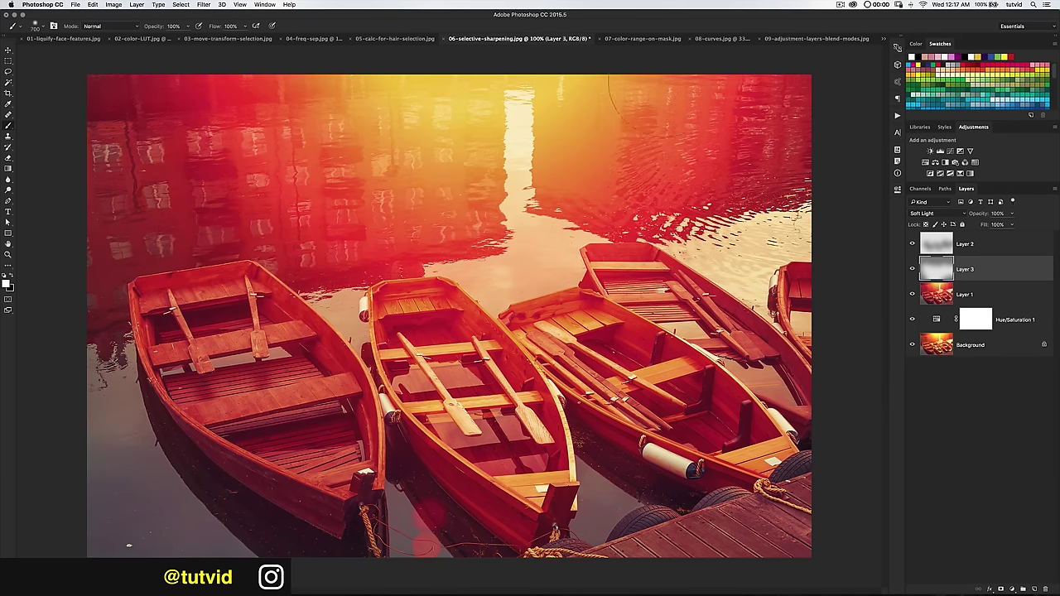
# In 07-color-range-on-mask.jpg, add a Hue/Saturation adjustment with the Reds hue at -28 and compare the image with and without it
pyautogui.click(637, 39)
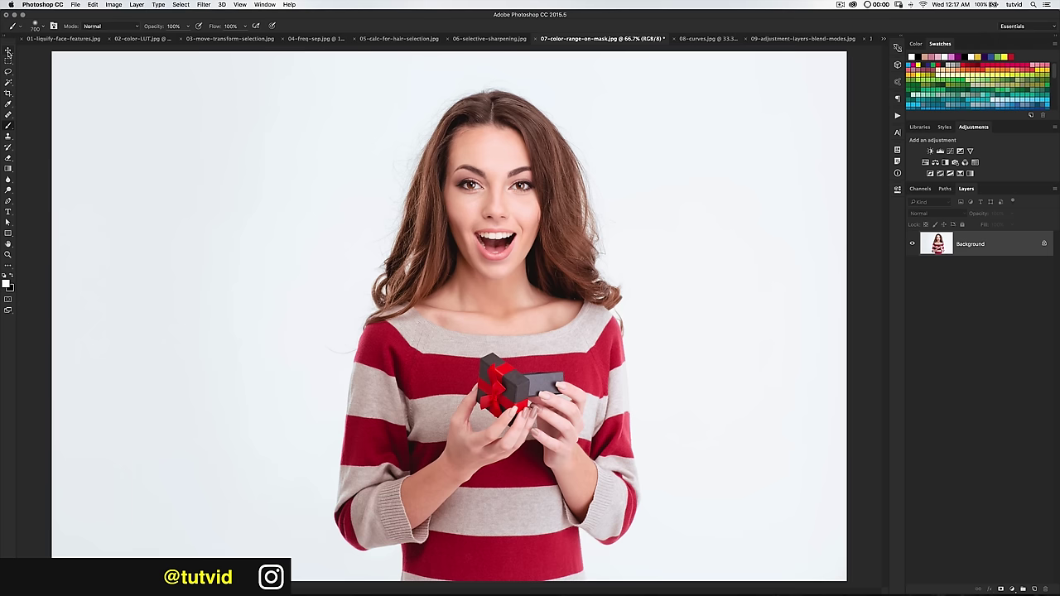
pyautogui.click(9, 51)
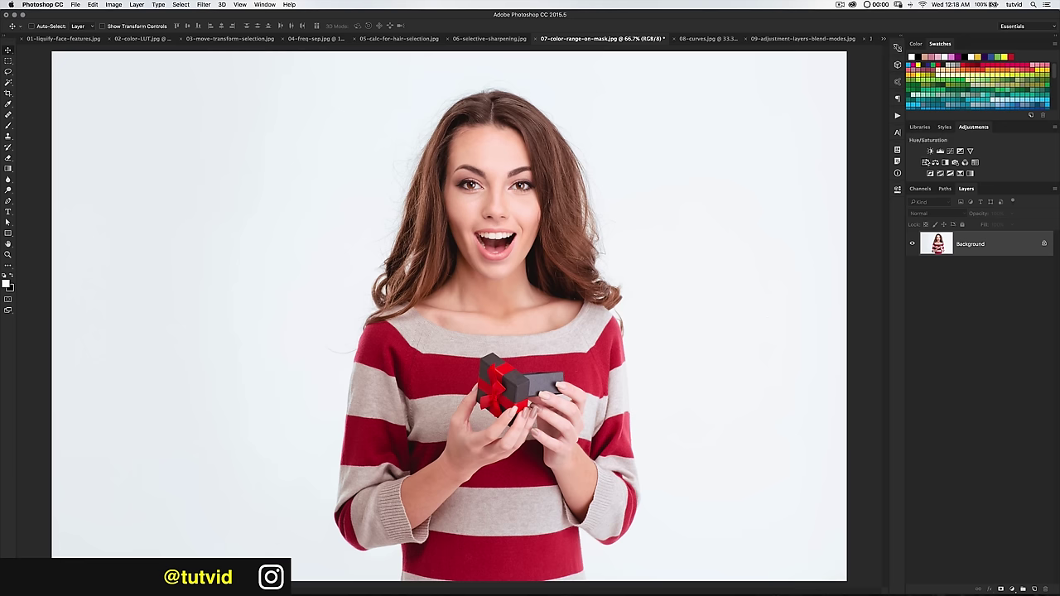
pyautogui.click(823, 226)
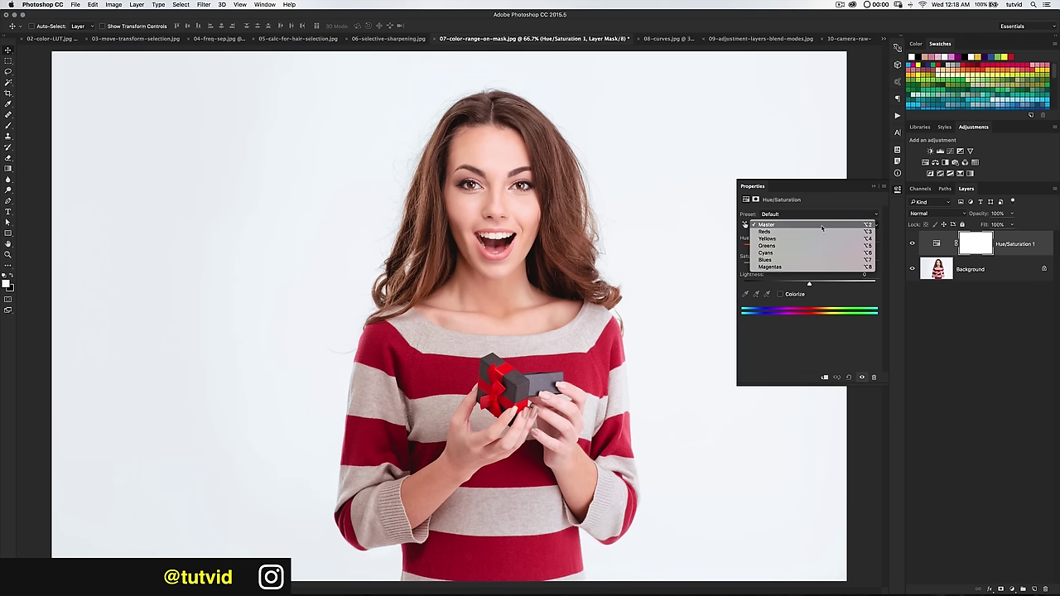
pyautogui.click(810, 234)
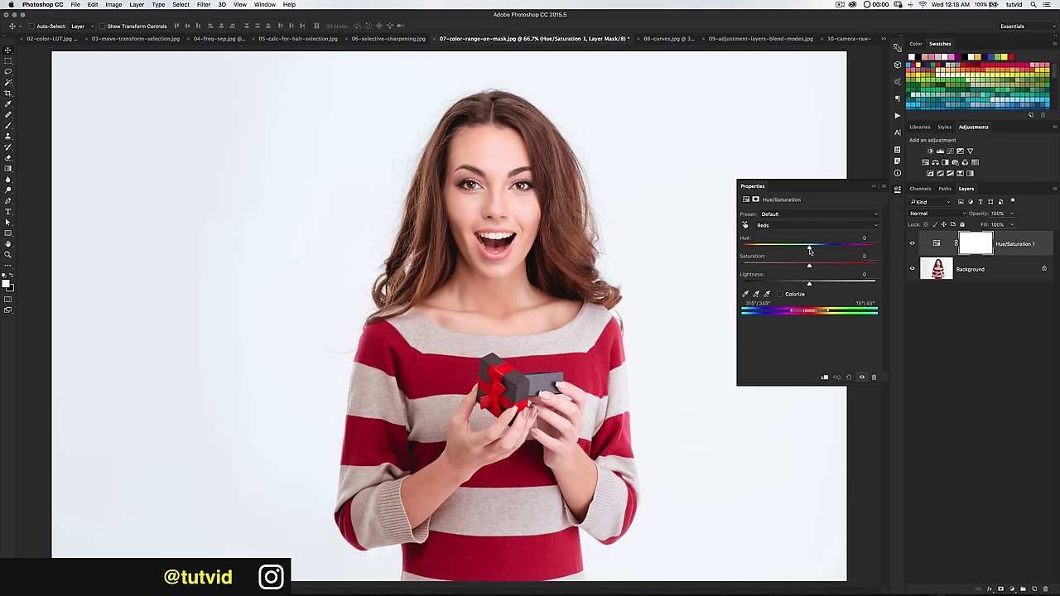
pyautogui.moveTo(810, 249); pyautogui.dragTo(790, 255)
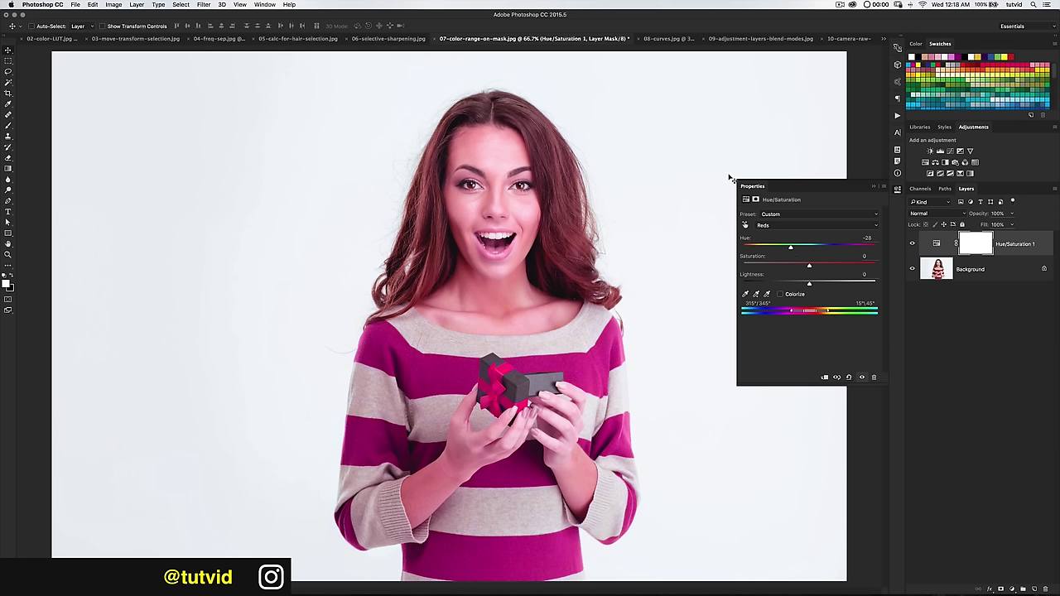
pyautogui.click(913, 243)
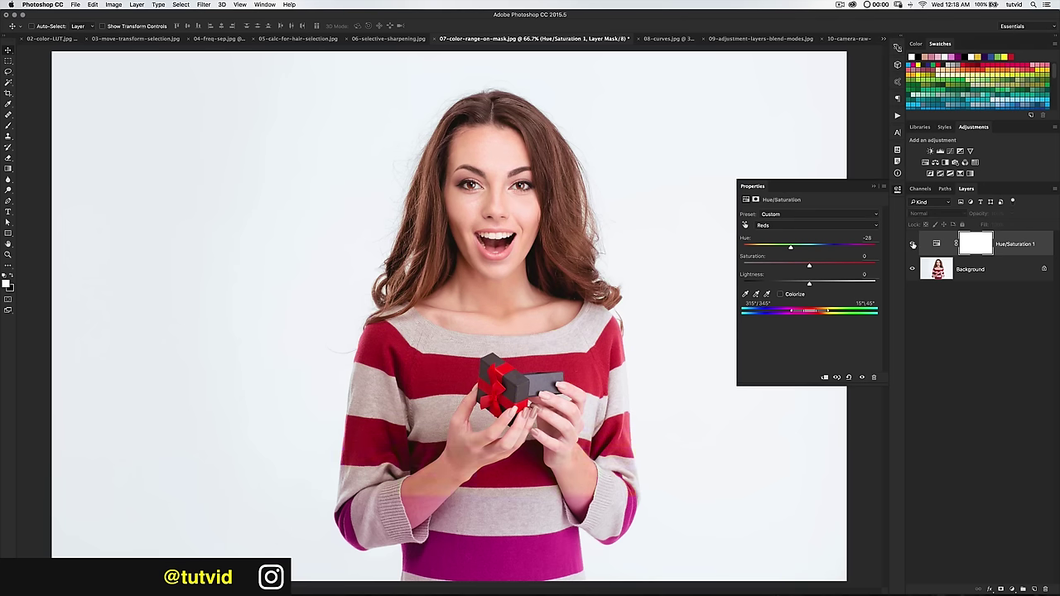
pyautogui.click(912, 245)
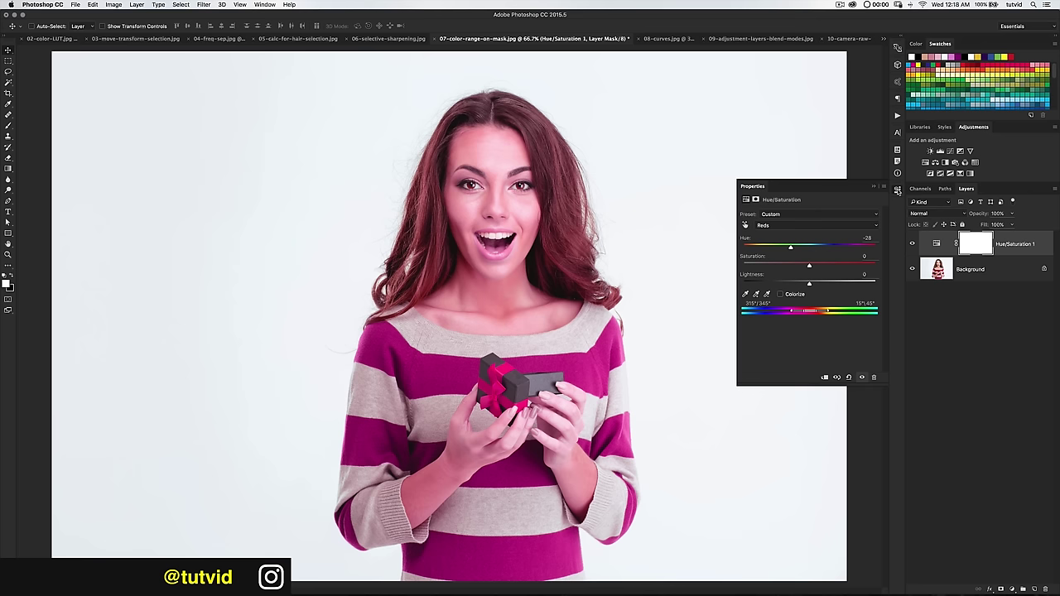
pyautogui.click(898, 190)
pyautogui.click(897, 190)
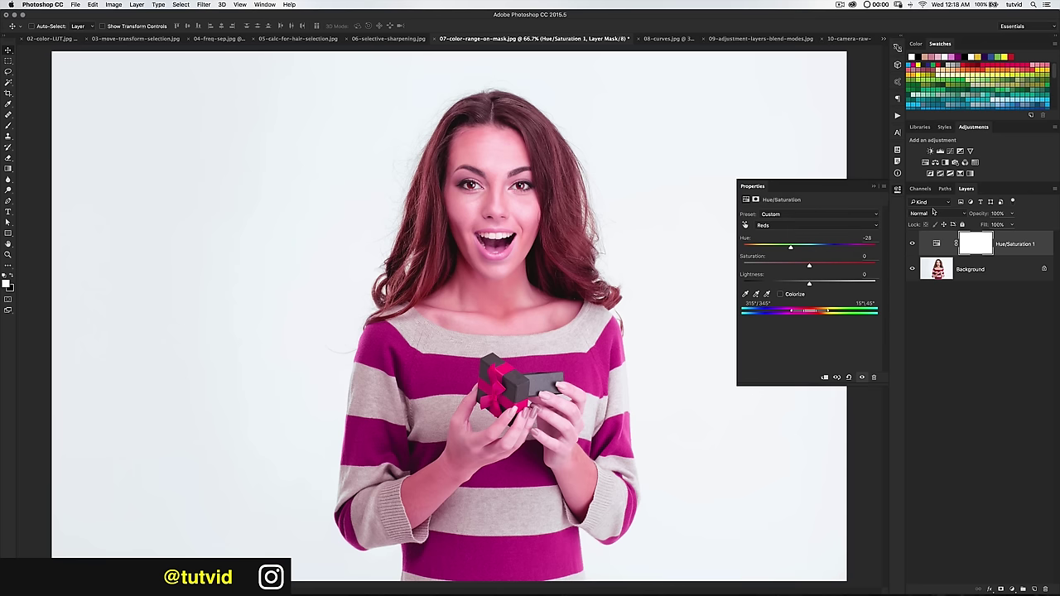
# Open Color Range for the Hue/Saturation layer mask, sample the forehead skin and set the fuzziness to 52
pyautogui.click(972, 240)
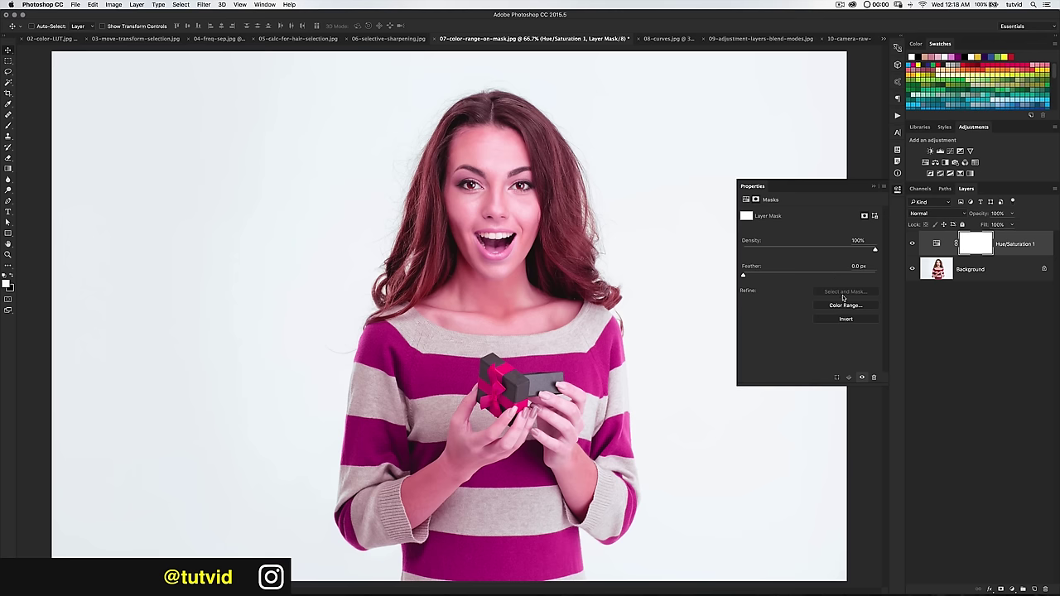
pyautogui.click(864, 309)
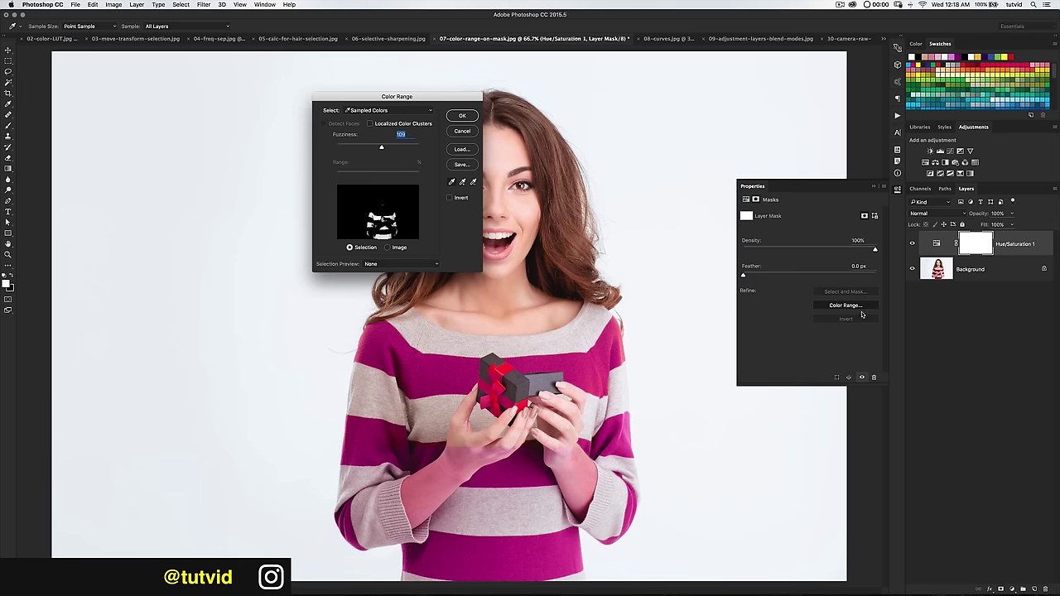
pyautogui.moveTo(415, 98); pyautogui.dragTo(217, 92)
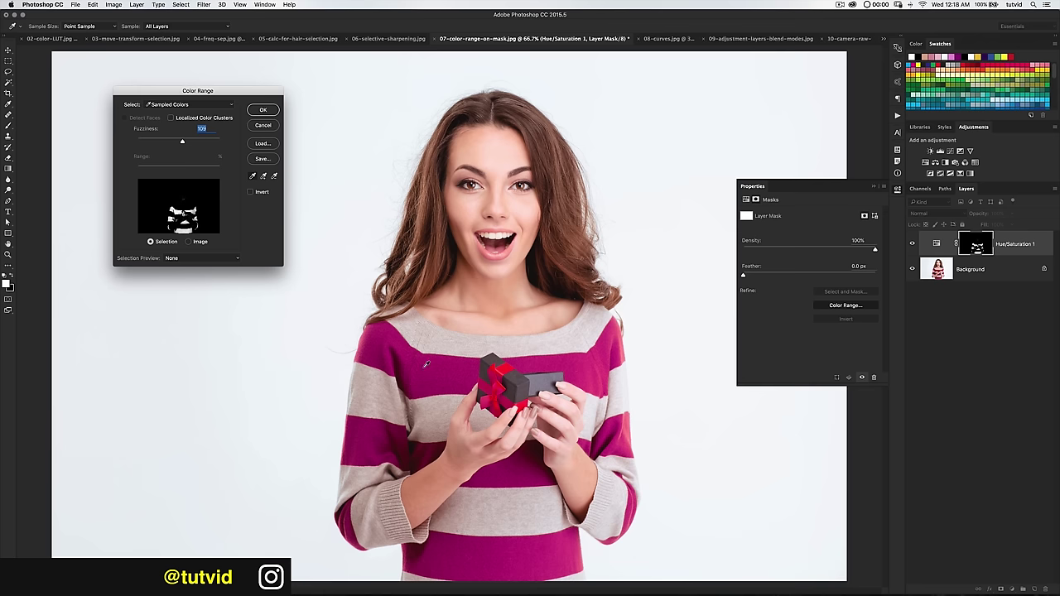
pyautogui.click(484, 153)
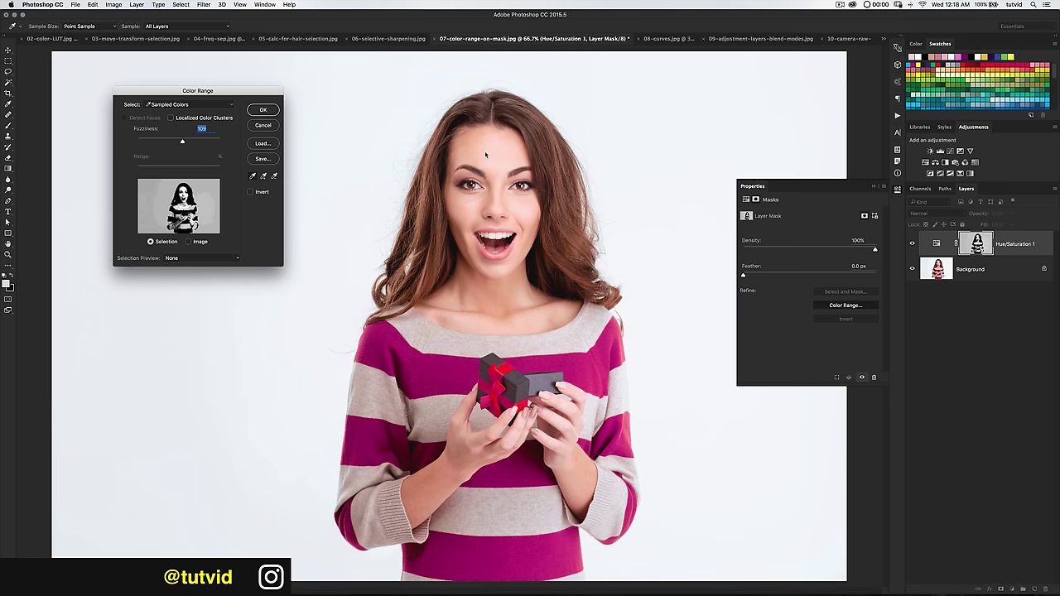
pyautogui.moveTo(182, 141); pyautogui.dragTo(158, 142)
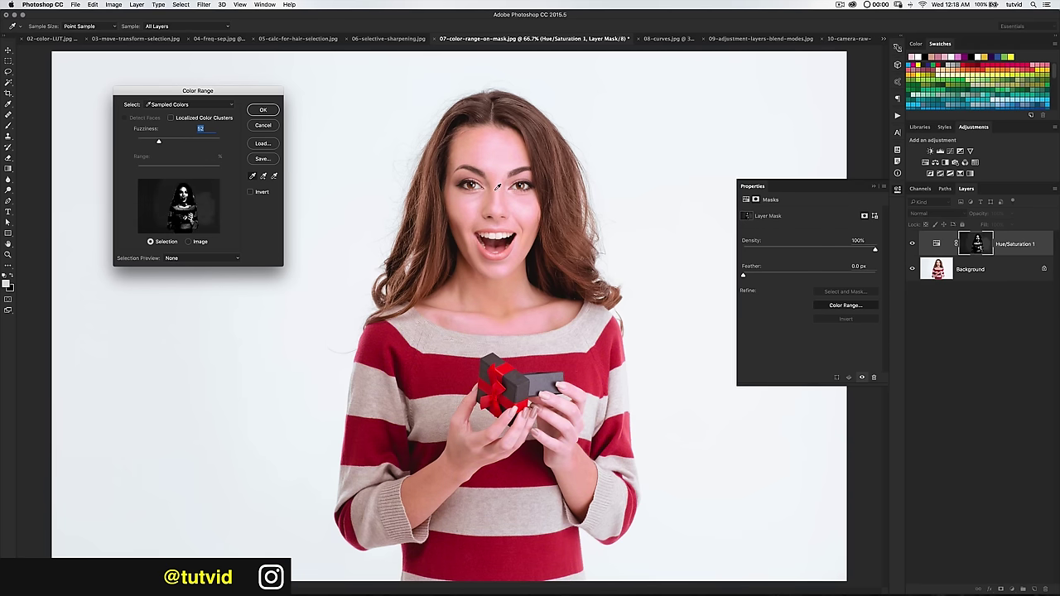
# Sample the sweater's coloured stripes, add the gift box's ribbon to the sampled colors, and apply the Color Range to the mask
pyautogui.click(382, 347)
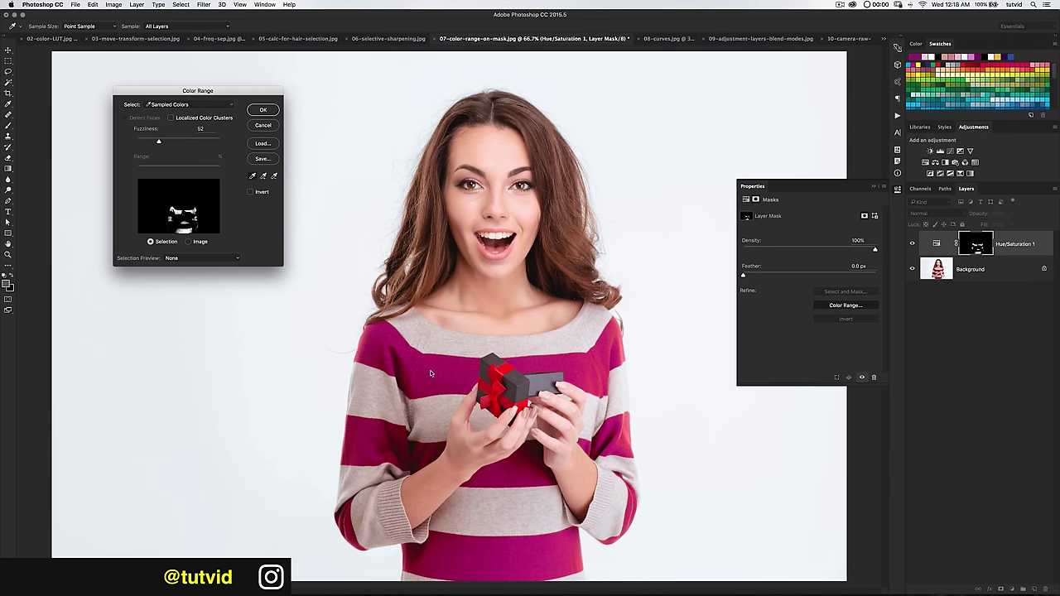
pyautogui.press('shift')
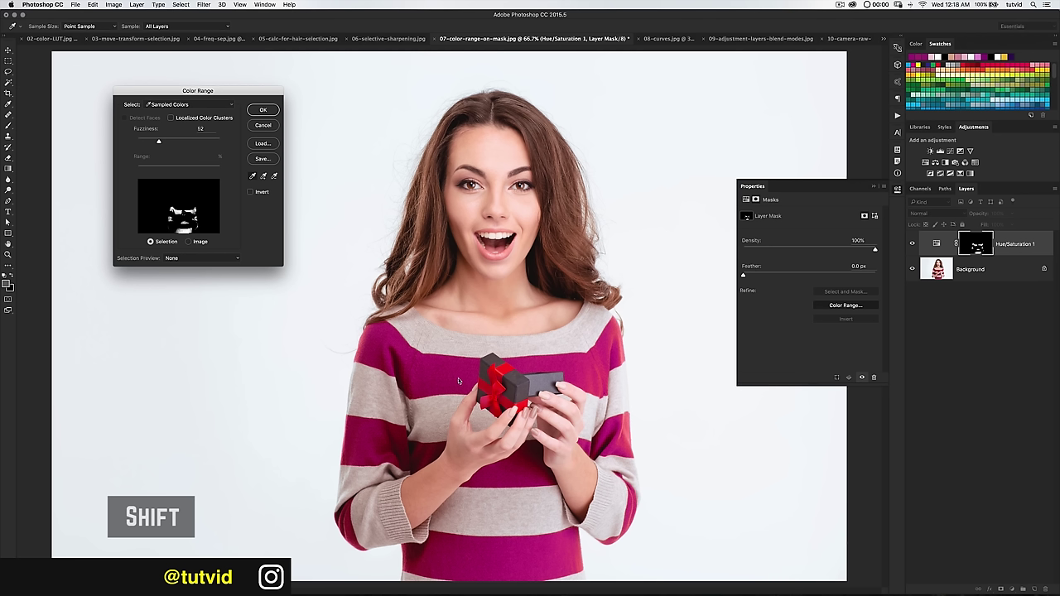
pyautogui.keyDown('shift'); pyautogui.click(399, 439); pyautogui.keyUp('shift')
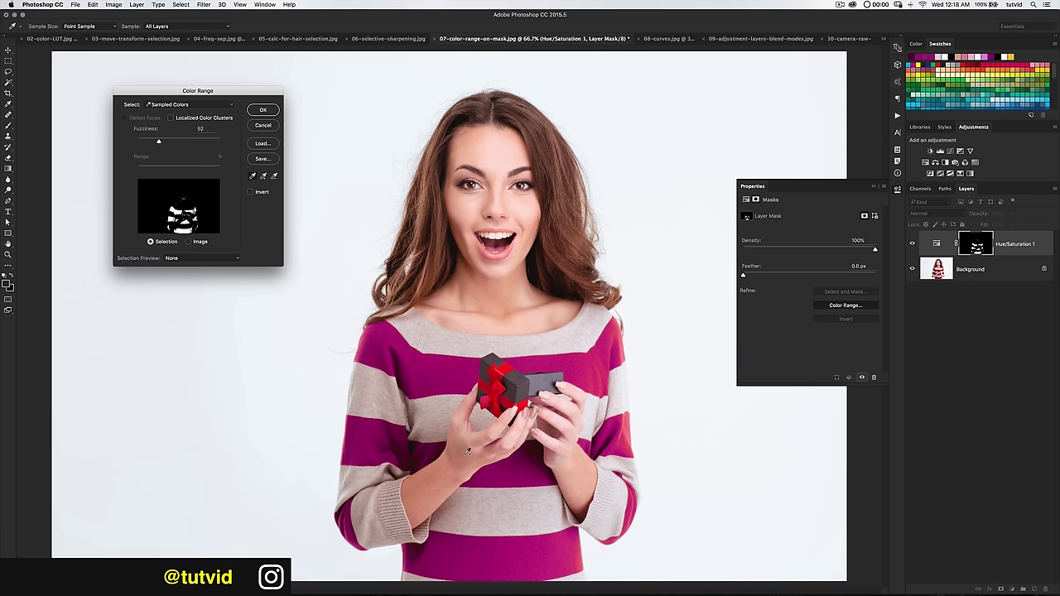
pyautogui.keyDown('shift'); pyautogui.click(628, 437); pyautogui.keyUp('shift')
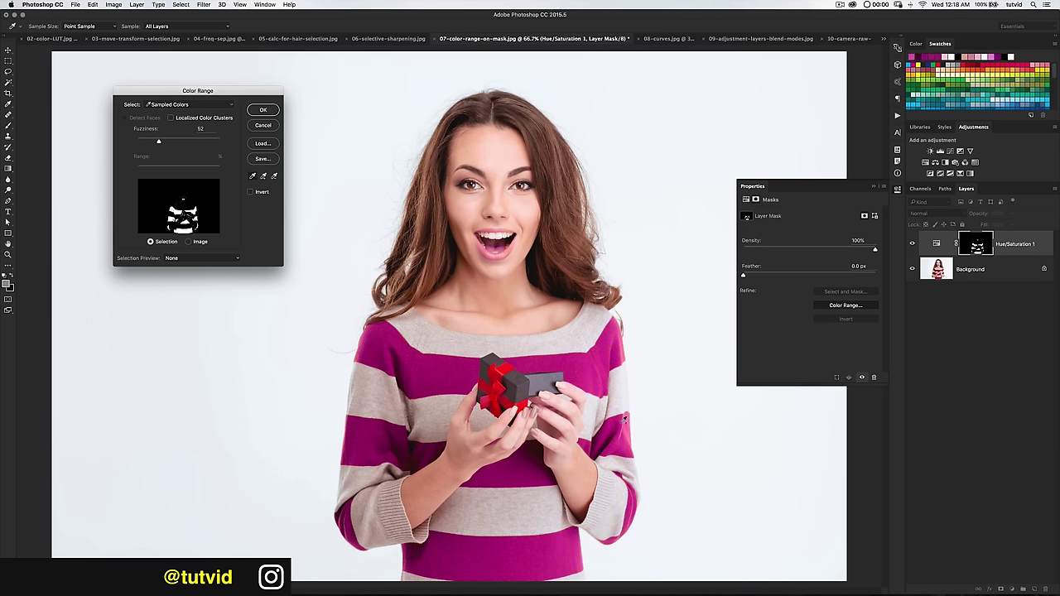
pyautogui.keyDown('shift'); pyautogui.click(364, 345); pyautogui.keyUp('shift')
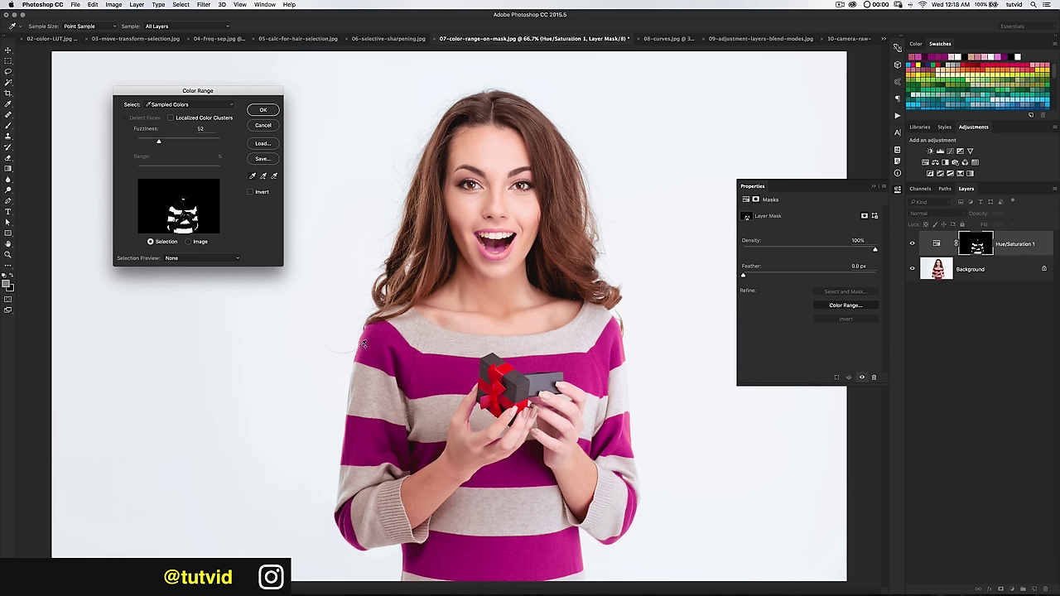
pyautogui.keyDown('shift'); pyautogui.click(498, 391); pyautogui.keyUp('shift')
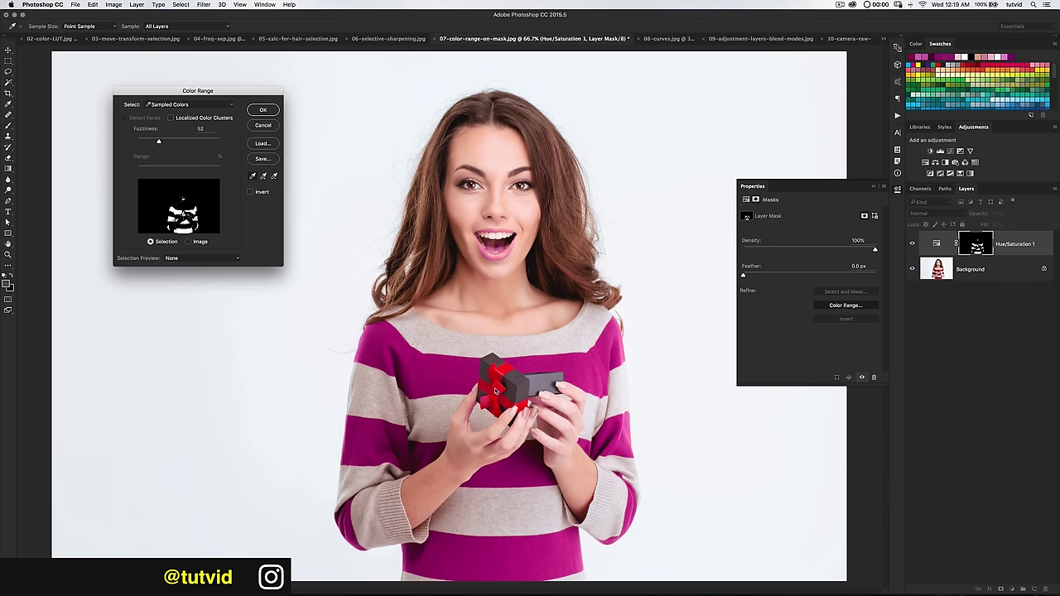
pyautogui.keyDown('shift'); pyautogui.click(502, 374); pyautogui.keyUp('shift')
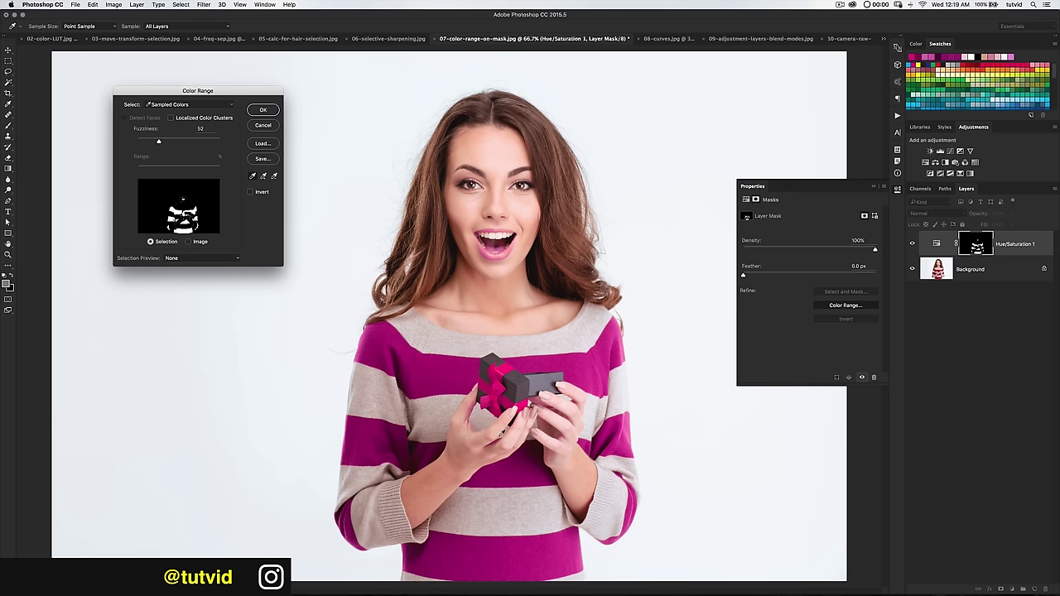
pyautogui.click(260, 113)
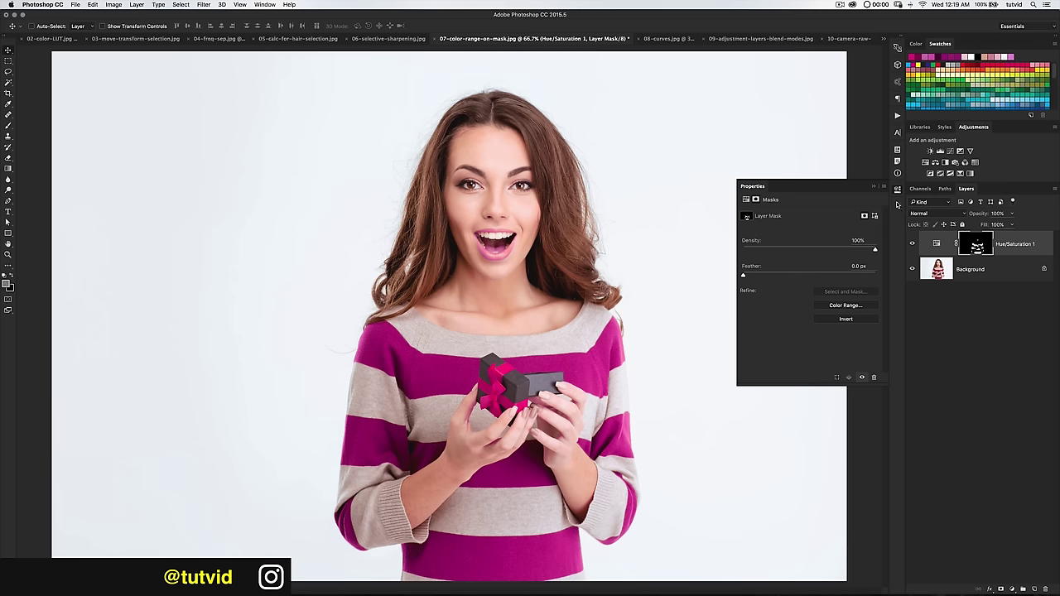
pyautogui.click(897, 191)
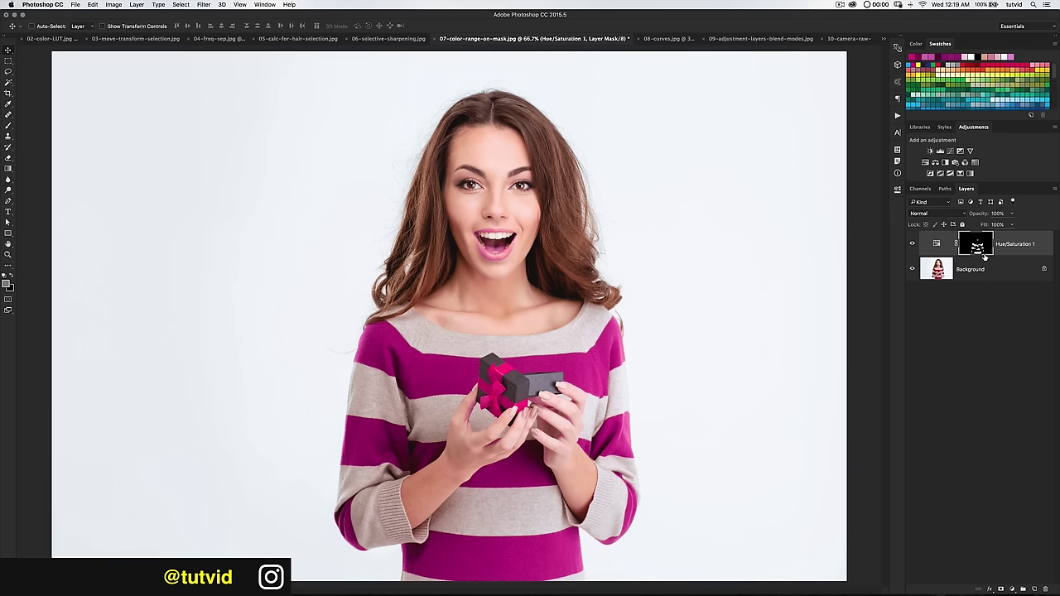
# Paint black on the Hue/Saturation layer mask over the woman's mouth to remove the color shift there
pyautogui.press('z')
pyautogui.click(517, 269)
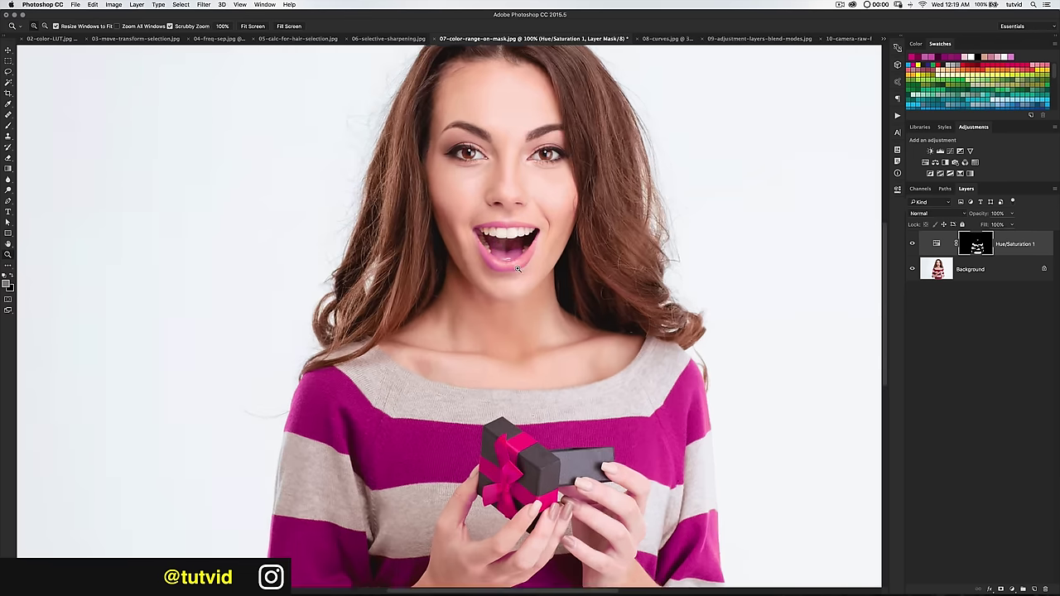
pyautogui.click(516, 269)
pyautogui.press('b')
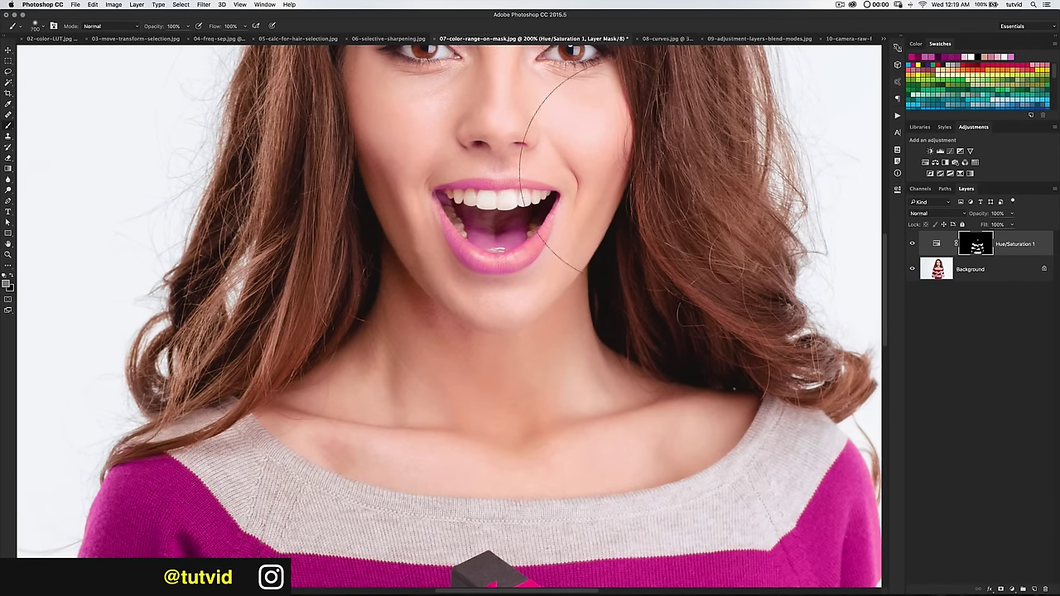
pyautogui.press('x')
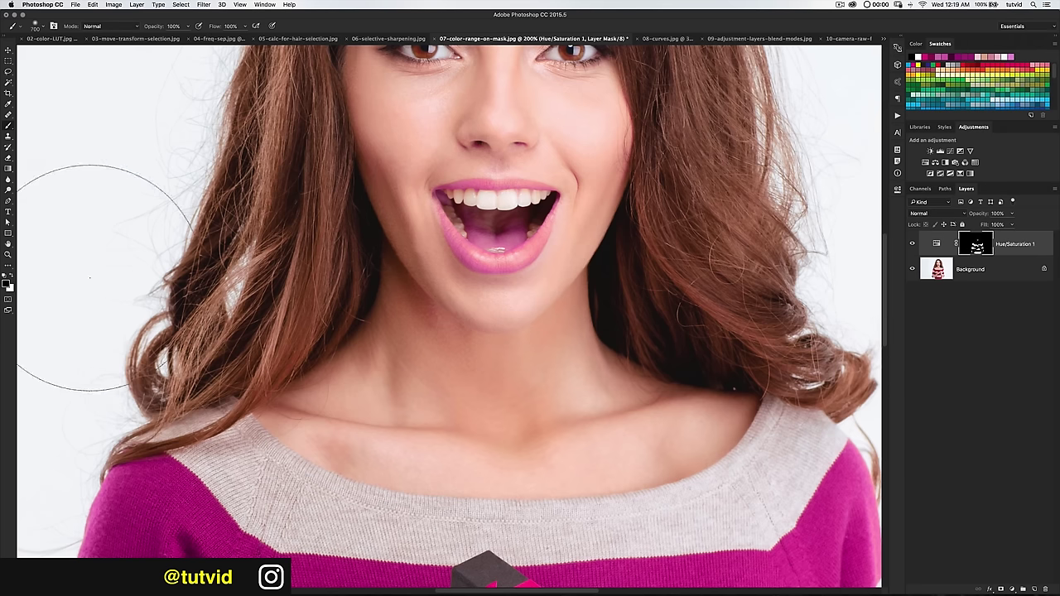
pyautogui.moveTo(478, 211)
pyautogui.mouseDown()
pyautogui.moveTo(511, 213)
pyautogui.moveTo(472, 211)
pyautogui.mouseUp()
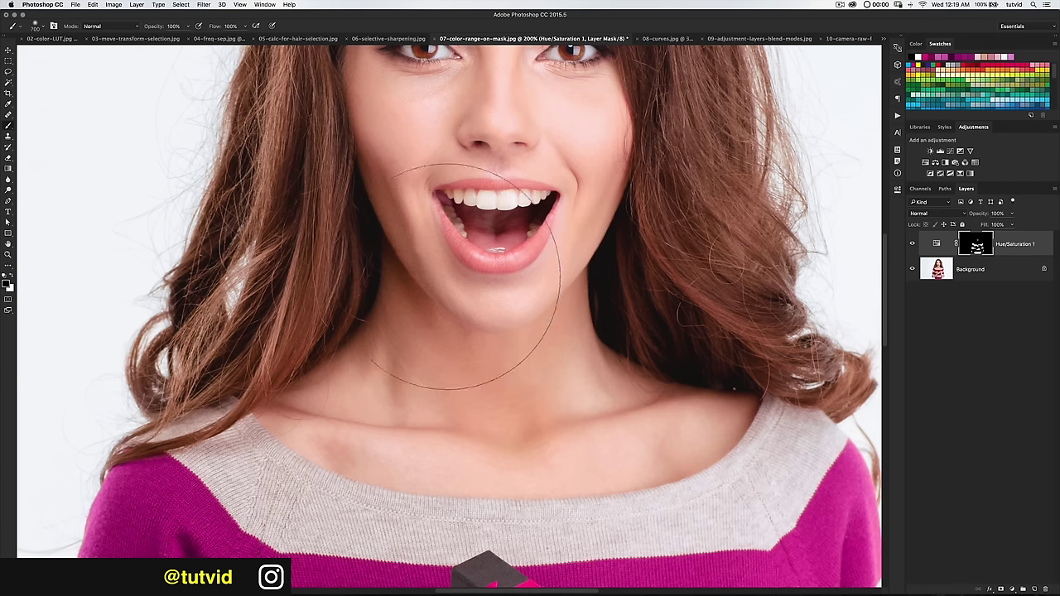
# Reduce the mask brush size to 150 and paint white over the gift box's ribbon on the Hue/Saturation mask
pyautogui.scroll(-10, 480, 302)
pyautogui.scroll(-4, 487, 298)
pyautogui.scroll(3, 463, 306)
pyautogui.hscroll(5, 463, 307)
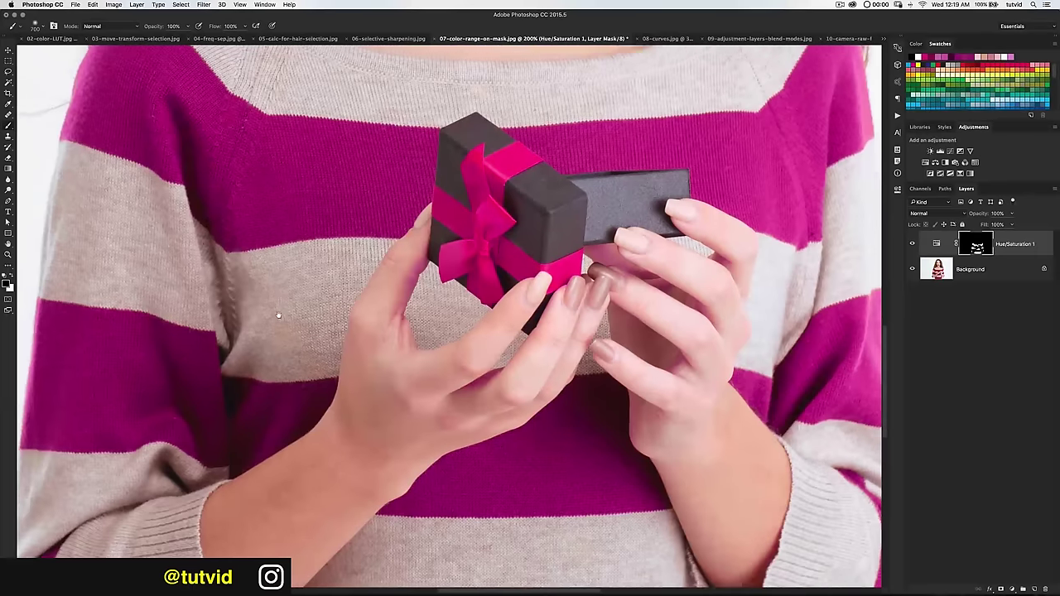
pyautogui.press('[')
pyautogui.press('[')
pyautogui.press('[')
pyautogui.press('[')
pyautogui.press('[')
pyautogui.press('[')
pyautogui.press('[')
pyautogui.press('[')
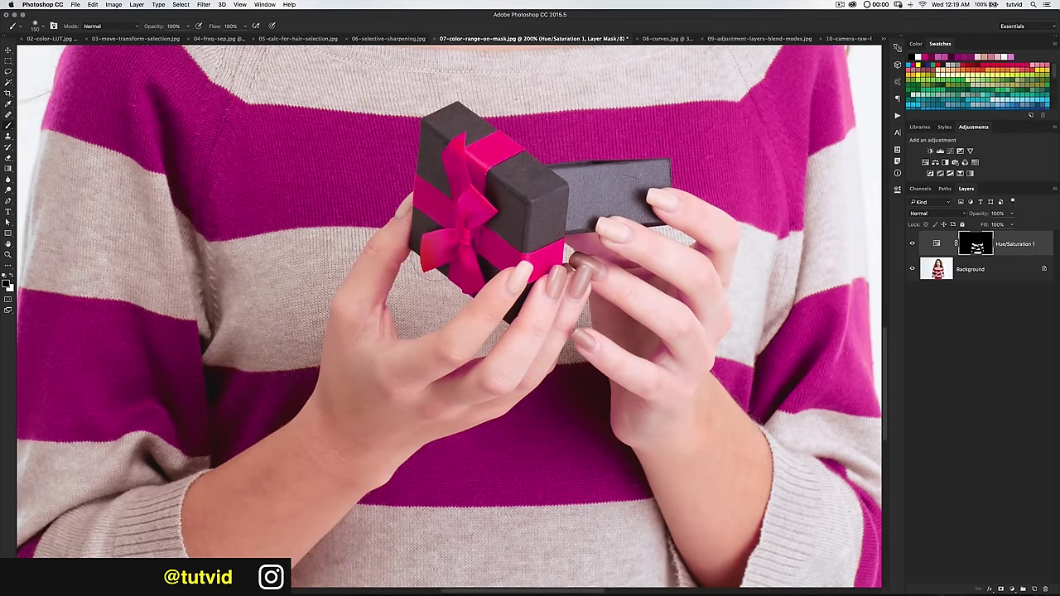
pyautogui.press('x')
pyautogui.press('x')
pyautogui.press('x')
pyautogui.moveTo(438, 241)
pyautogui.mouseDown()
pyautogui.moveTo(487, 193)
pyautogui.moveTo(455, 186)
pyautogui.mouseUp()
# Examine the sweater's stripes, sleeves, hem and edges up close for areas the mask misses or spills onto
pyautogui.hscroll(5, 664, 319)
pyautogui.scroll(-1, 665, 319)
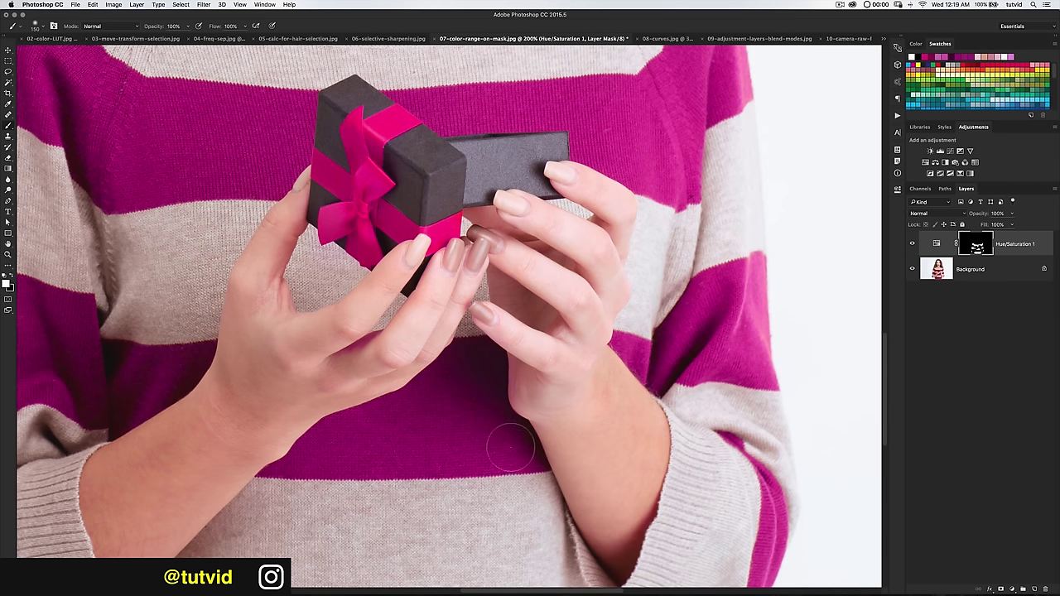
pyautogui.hscroll(-10, 422, 381)
pyautogui.scroll(-1, 422, 381)
pyautogui.hscroll(-2, 418, 368)
pyautogui.scroll(1, 418, 368)
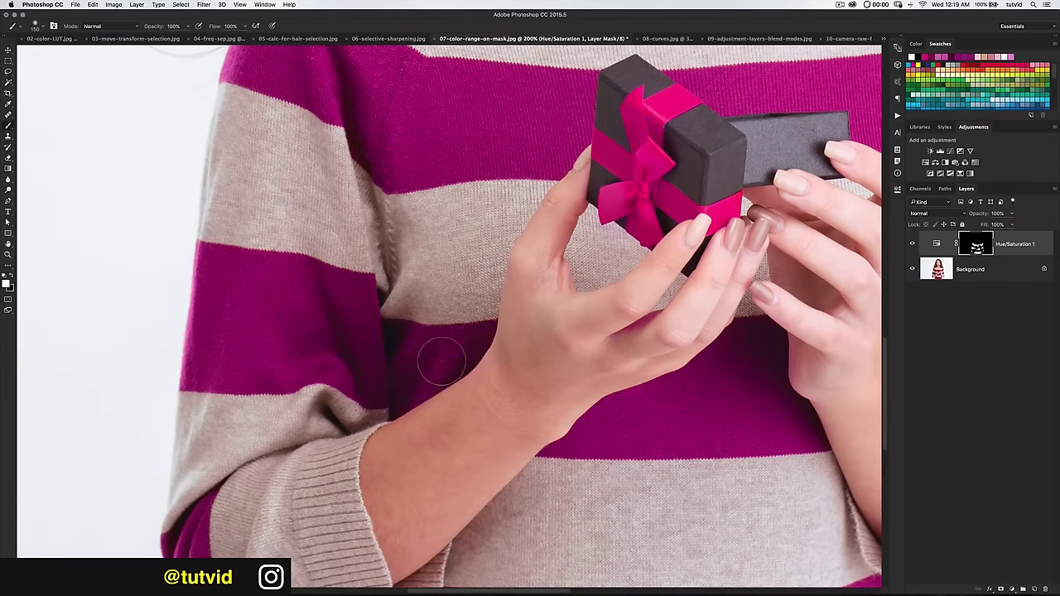
pyautogui.scroll(3, 367, 371)
pyautogui.hscroll(-1, 367, 372)
pyautogui.scroll(3, 380, 249)
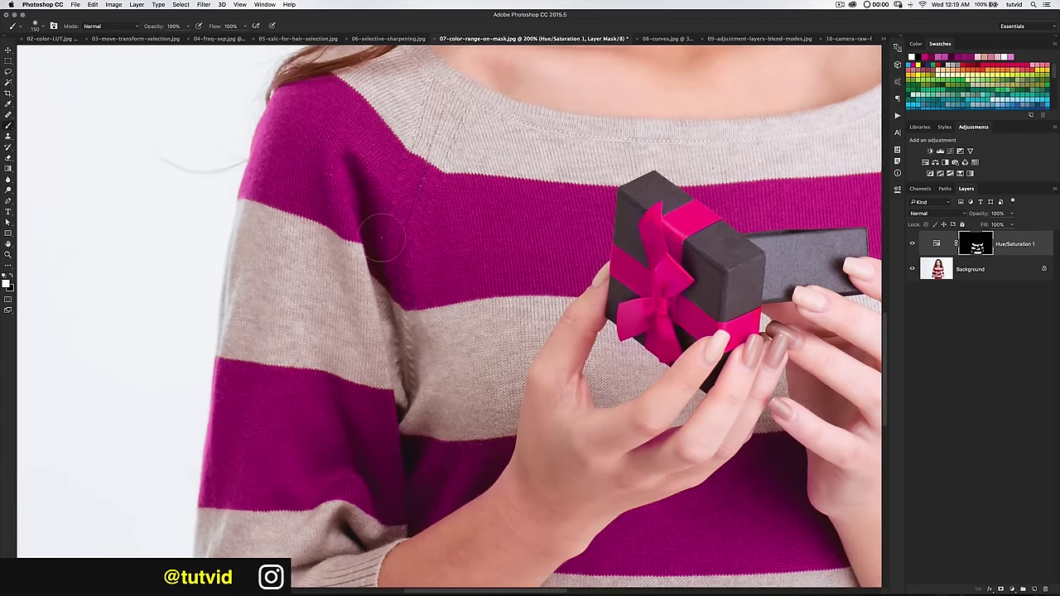
pyautogui.scroll(-6, 414, 281)
pyautogui.hscroll(-1, 414, 281)
pyautogui.scroll(-4, 447, 149)
pyautogui.hscroll(-1, 447, 149)
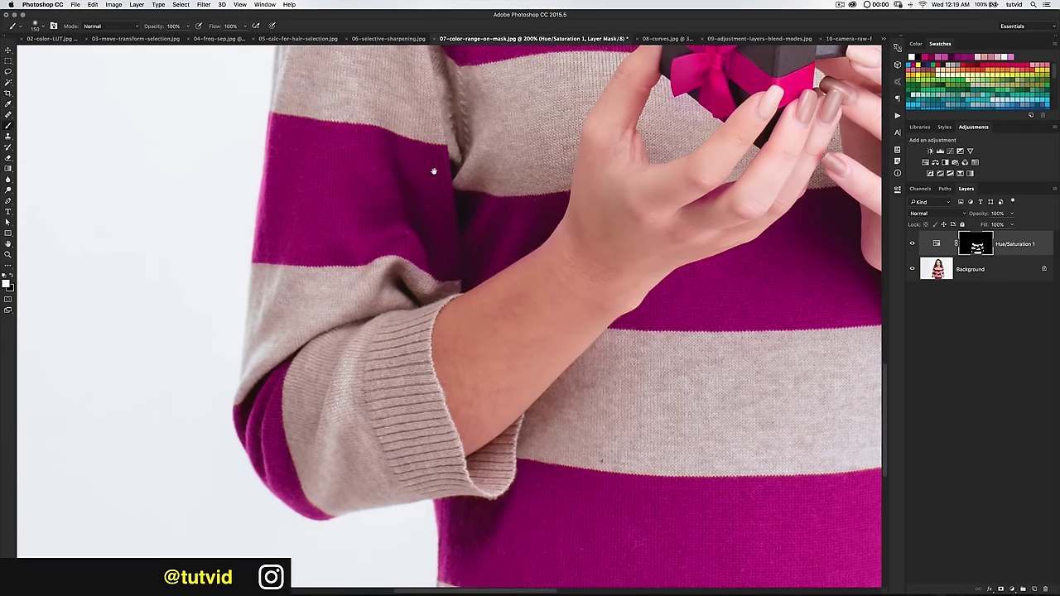
pyautogui.scroll(-1, 550, 260)
pyautogui.scroll(-5, 550, 261)
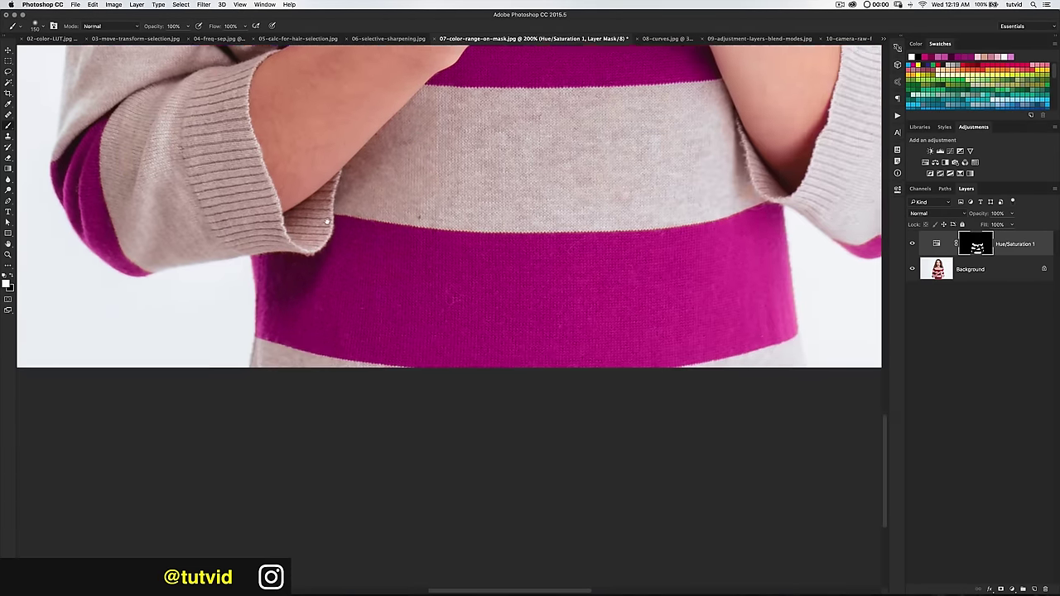
pyautogui.hscroll(6, 319, 237)
pyautogui.scroll(5, 481, 425)
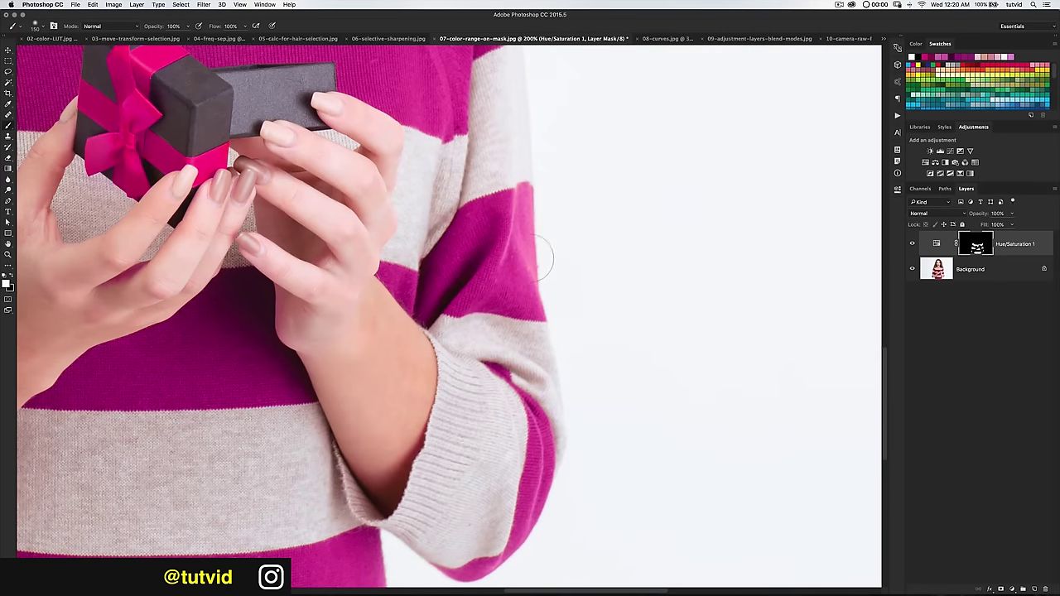
pyautogui.scroll(8, 540, 253)
pyautogui.hscroll(-1, 540, 253)
pyautogui.scroll(8, 530, 199)
pyautogui.hscroll(-8, 529, 199)
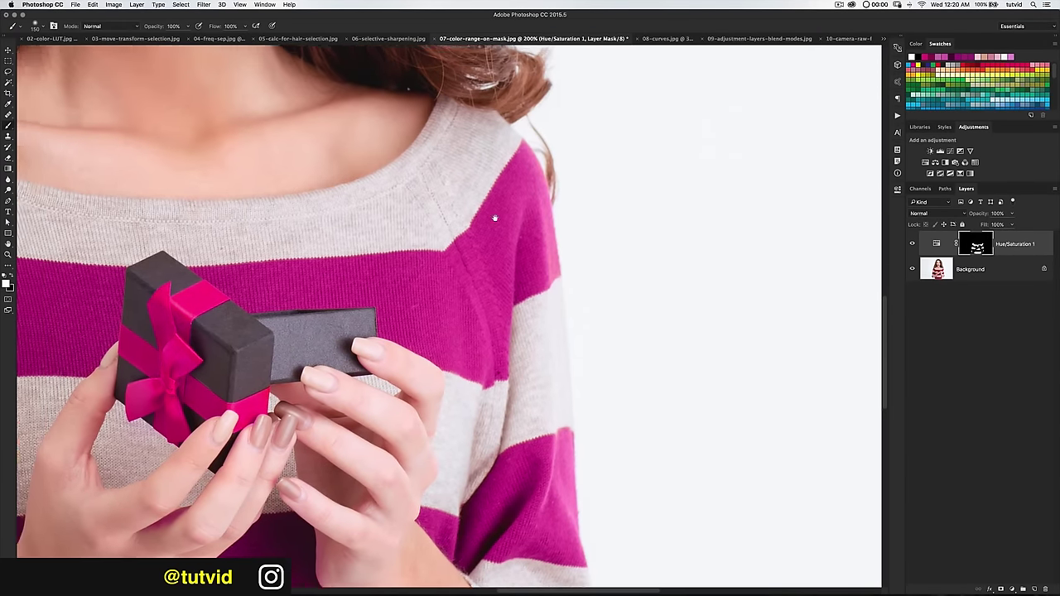
# Restore the color shift on the lips in the mask, and toggle the Hue/Saturation layer to compare the whole image
pyautogui.scroll(8, 537, 313)
pyautogui.hscroll(-4, 537, 313)
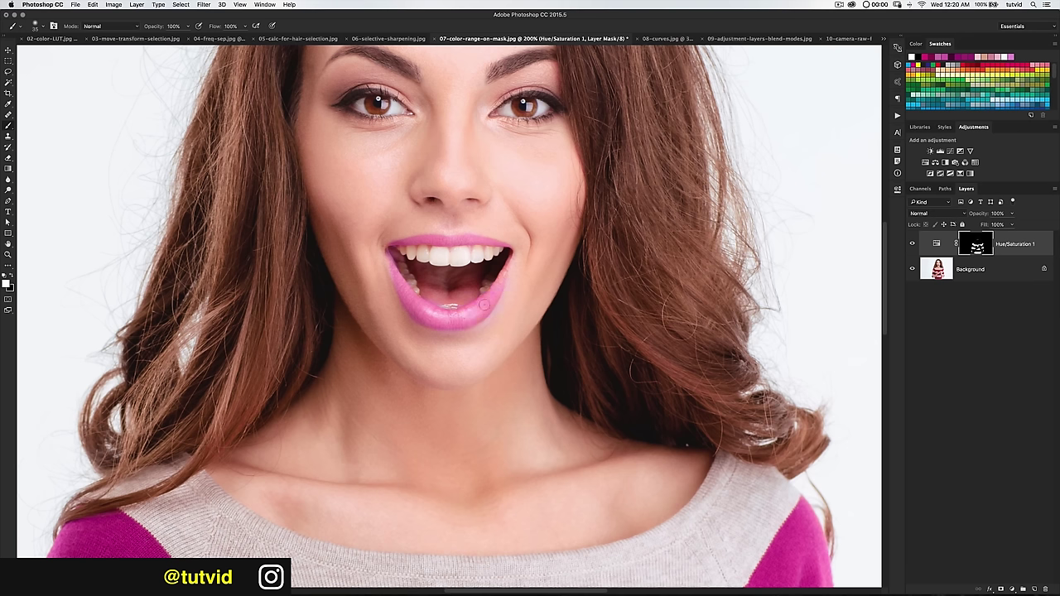
pyautogui.press('x')
pyautogui.press('super+minus')
pyautogui.press('super+minus')
pyautogui.press('super+minus')
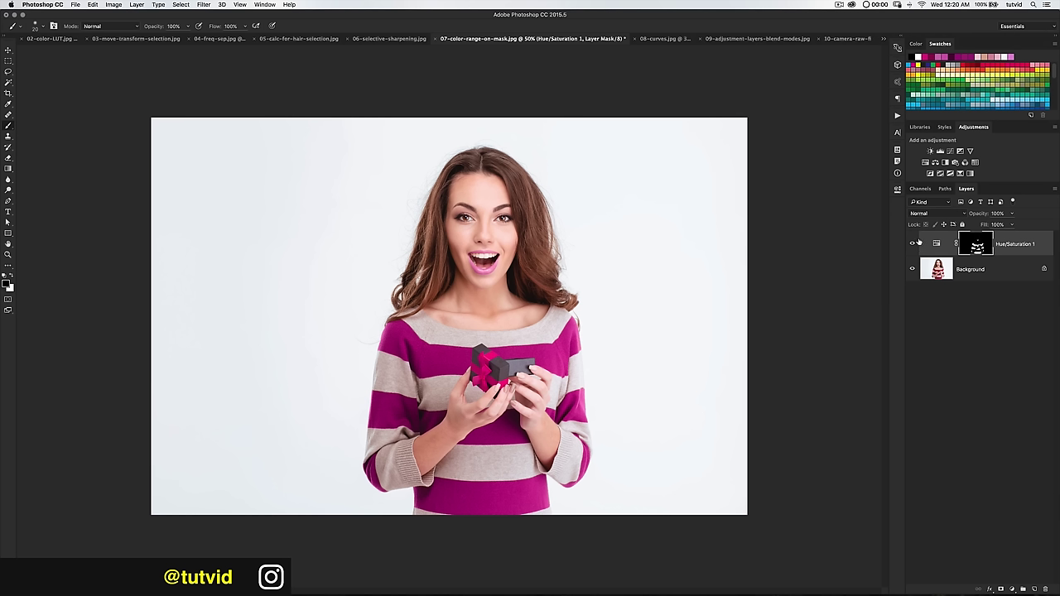
pyautogui.click(912, 244)
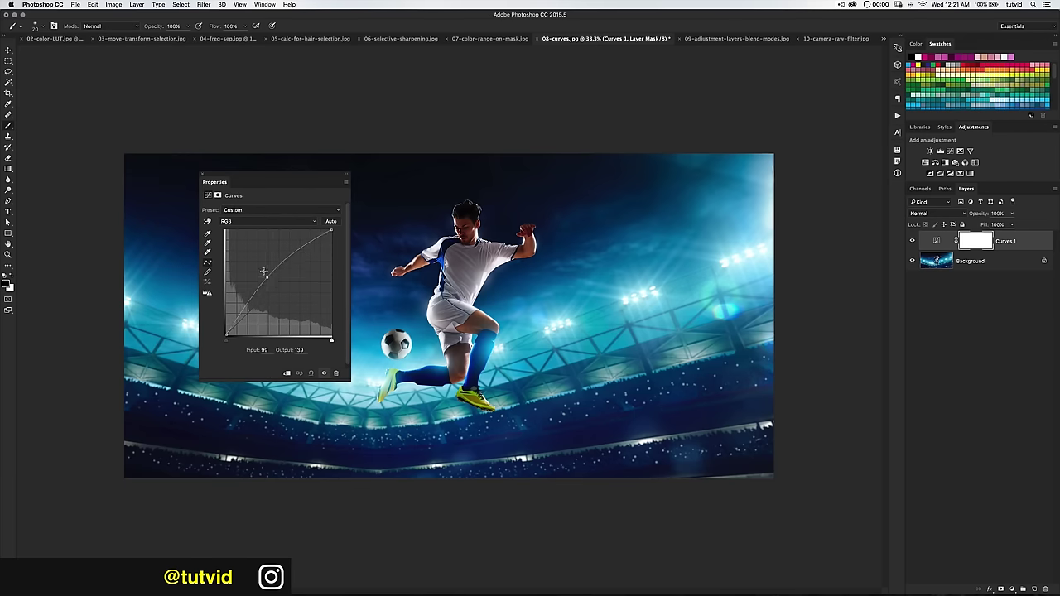
# Try bending the RGB curve in 08-curves.jpg with a darkening point and a shadow point, and remove both points
pyautogui.moveTo(263, 272); pyautogui.dragTo(292, 308)
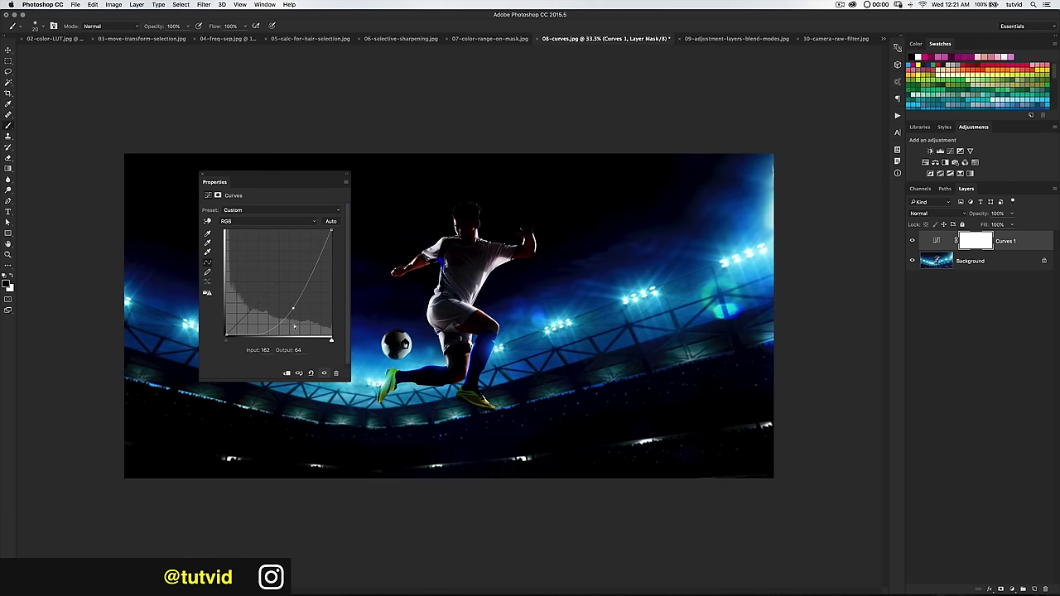
pyautogui.moveTo(293, 308); pyautogui.dragTo(301, 270)
pyautogui.click(262, 306)
pyautogui.moveTo(261, 307); pyautogui.dragTo(248, 428)
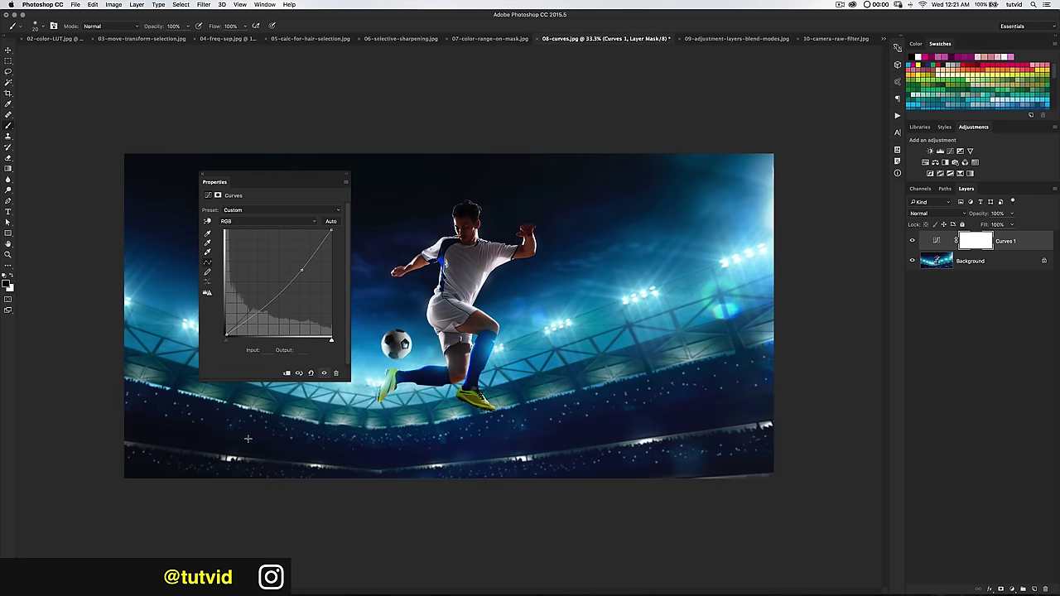
pyautogui.moveTo(301, 269); pyautogui.dragTo(301, 389)
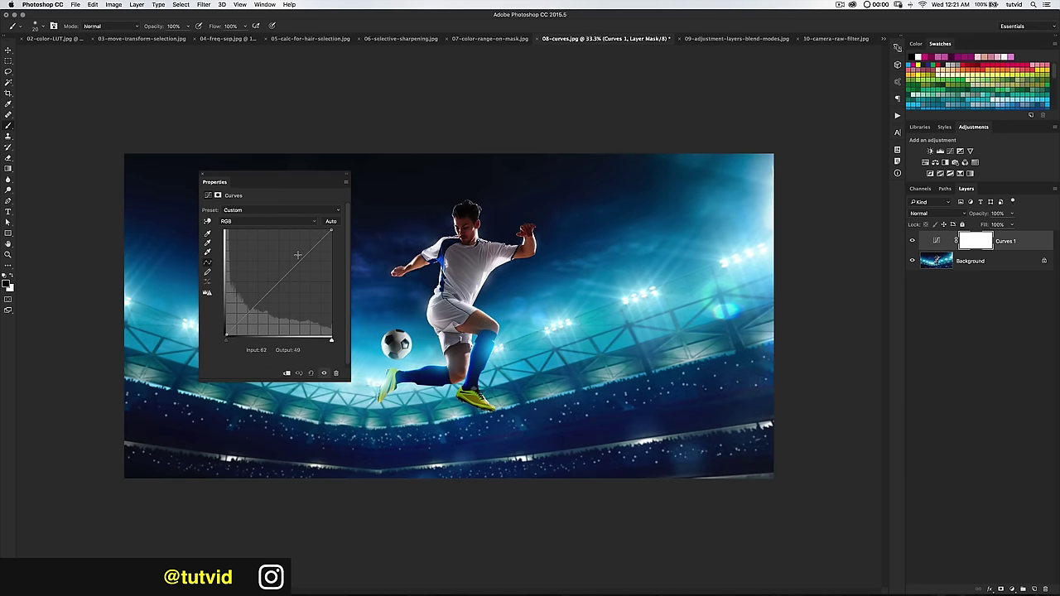
# Try the on-image Curves adjustment, brightening the sky and darkening the crowd, and compare the image with and without it
pyautogui.click(202, 222)
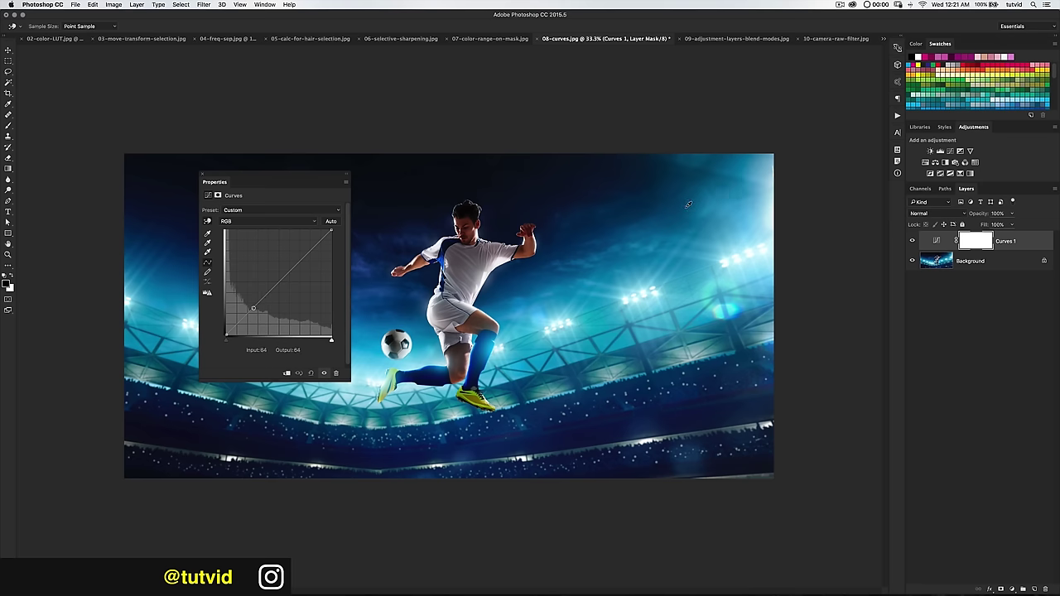
pyautogui.moveTo(688, 205); pyautogui.dragTo(691, 195)
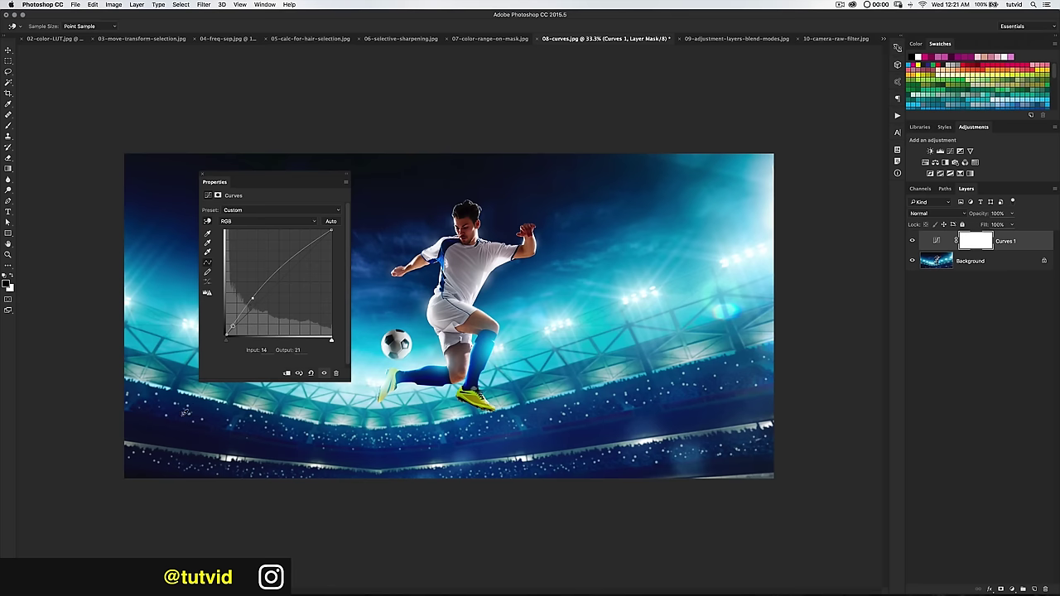
pyautogui.moveTo(199, 403); pyautogui.dragTo(203, 411)
pyautogui.click(231, 416)
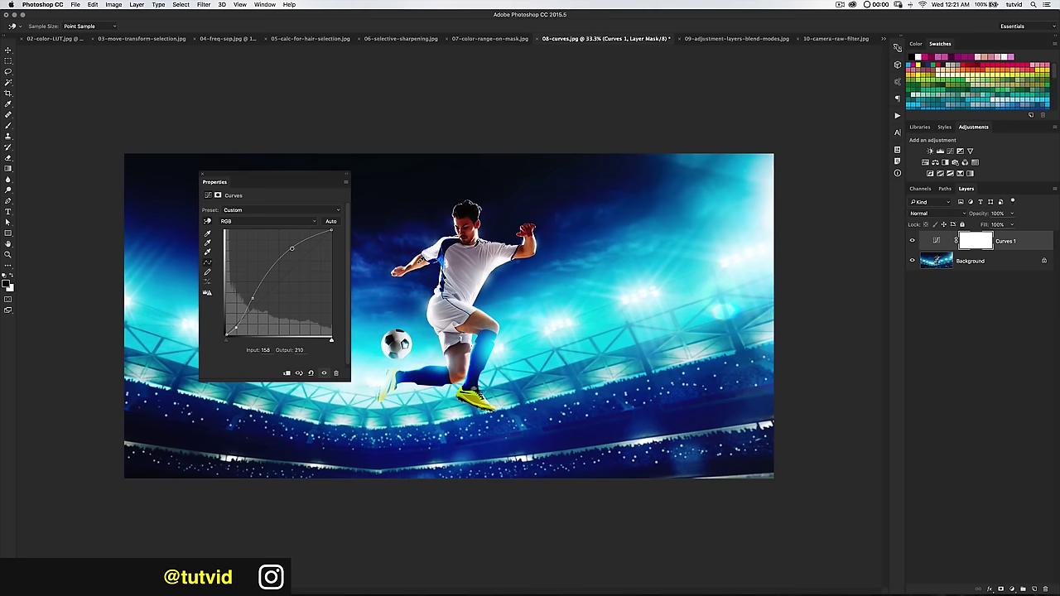
pyautogui.click(913, 240)
pyautogui.click(912, 240)
pyautogui.click(912, 240)
pyautogui.click(912, 241)
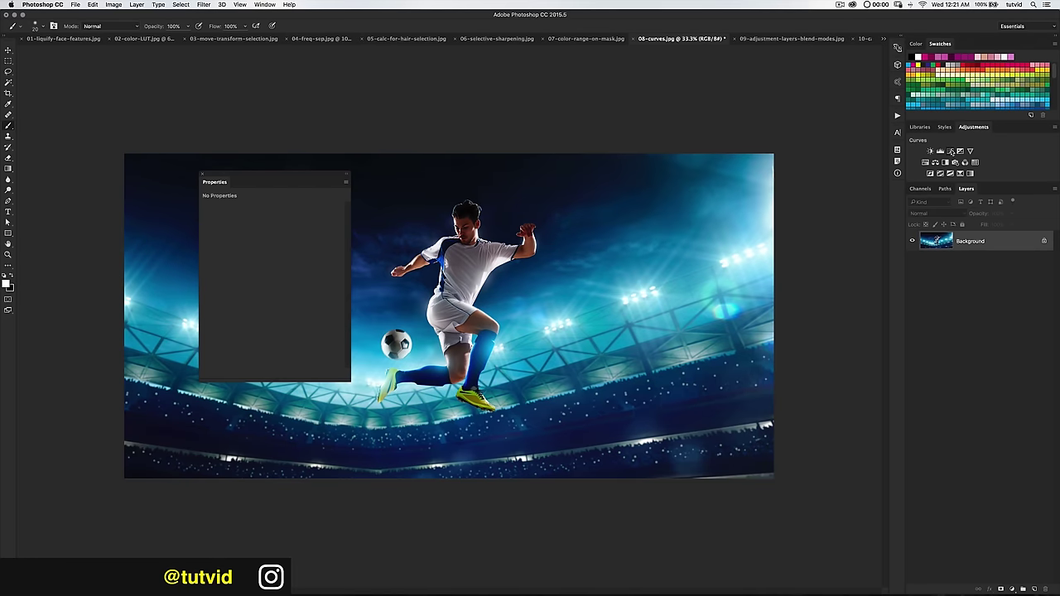
# Add a fresh Curves adjustment with an S-curve, mapping 32 to 23 and 196 to 205, and compare the result
pyautogui.click(950, 151)
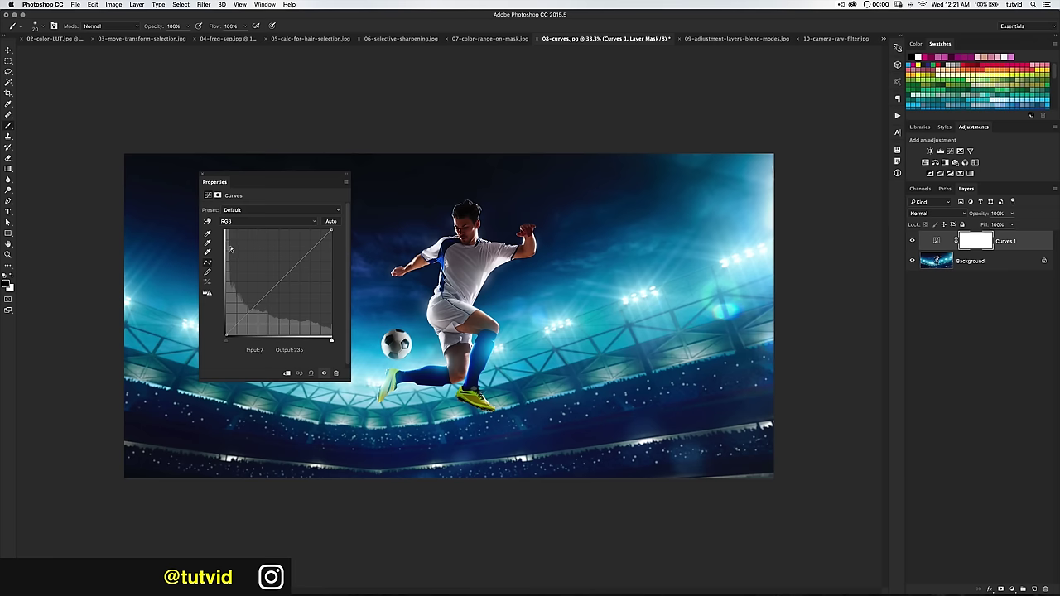
pyautogui.moveTo(241, 320); pyautogui.dragTo(240, 325)
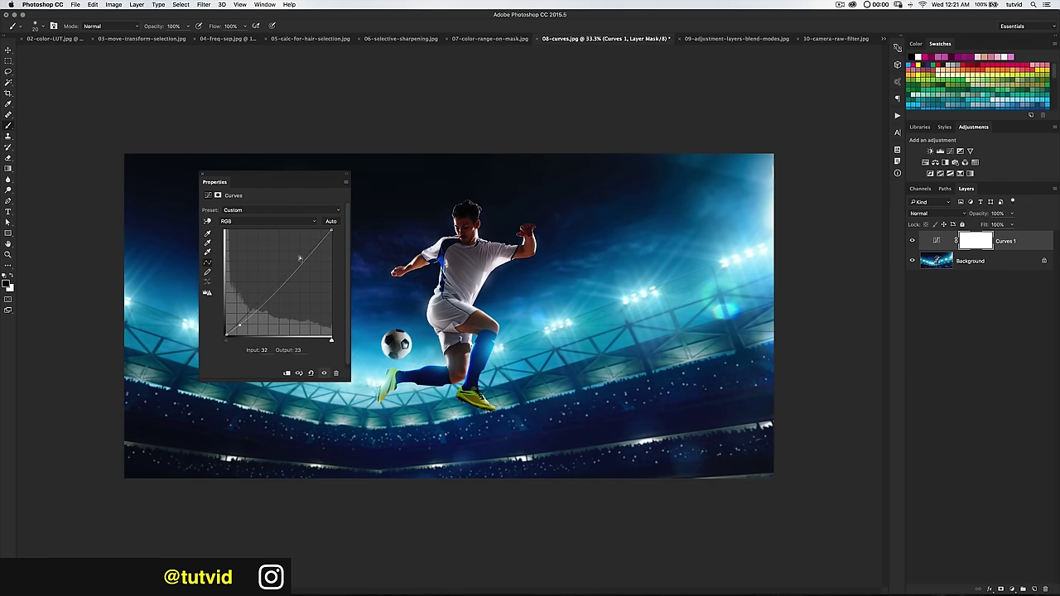
pyautogui.moveTo(305, 255); pyautogui.dragTo(307, 250)
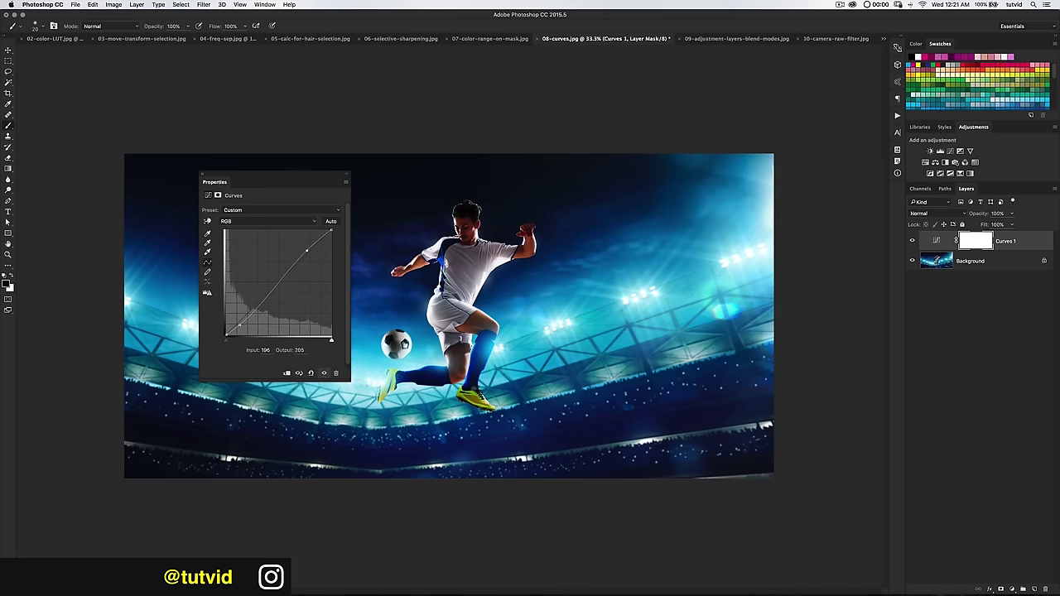
pyautogui.click(912, 240)
pyautogui.click(913, 240)
pyautogui.click(912, 240)
pyautogui.click(912, 241)
# Replace the S-curve with a faded look, setting the black point's output to 15 and the white point's to 241, and compare
pyautogui.moveTo(307, 251); pyautogui.dragTo(225, 329)
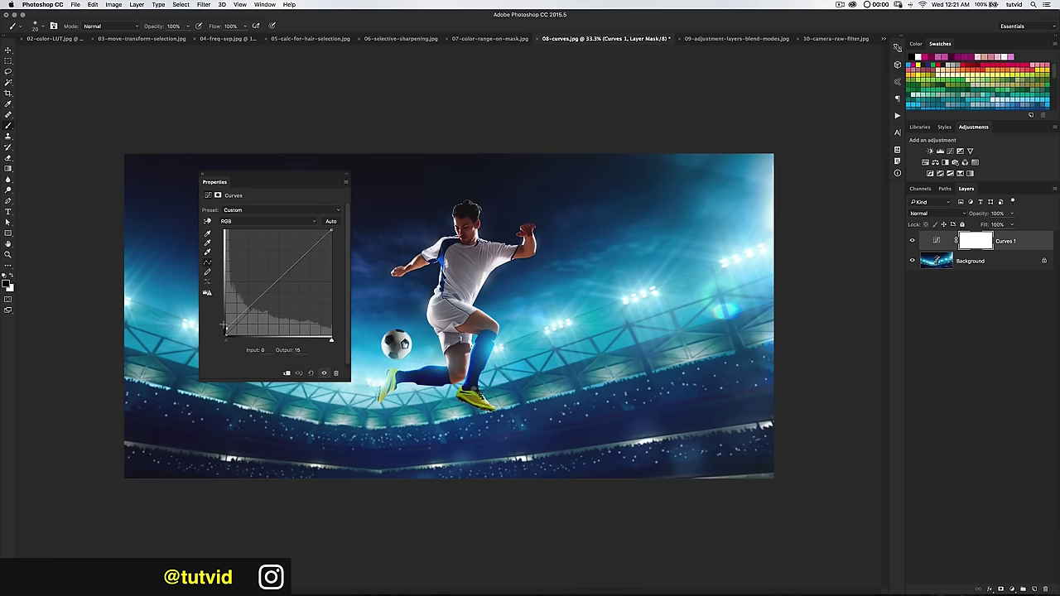
pyautogui.moveTo(331, 231); pyautogui.dragTo(332, 236)
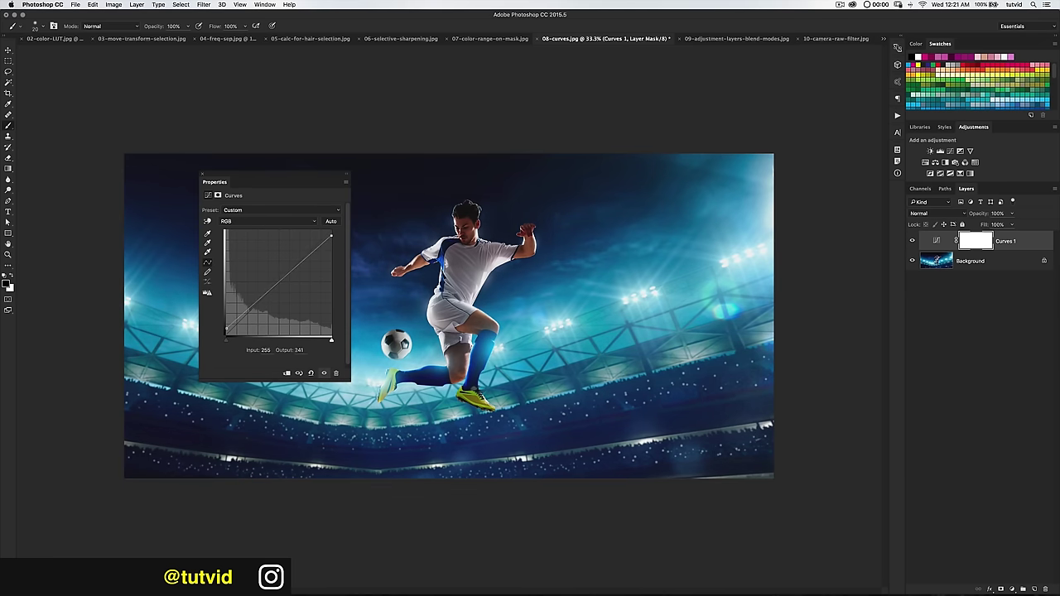
pyautogui.click(912, 241)
pyautogui.click(912, 241)
# In the Red channel of the Curves adjustment, raise the midtones with a point at input 109, output 147
pyautogui.click(273, 221)
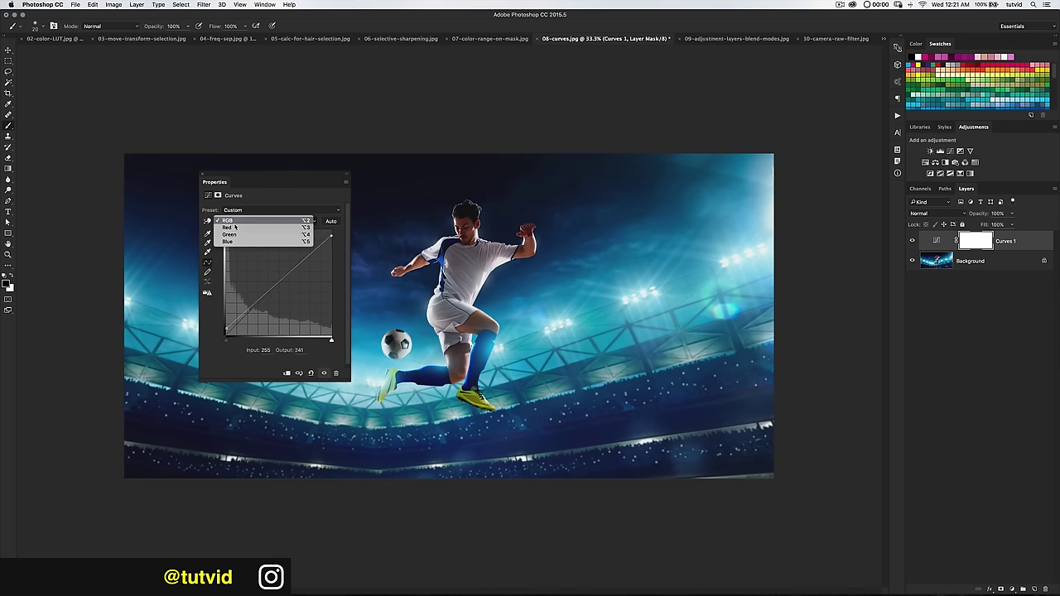
pyautogui.click(236, 227)
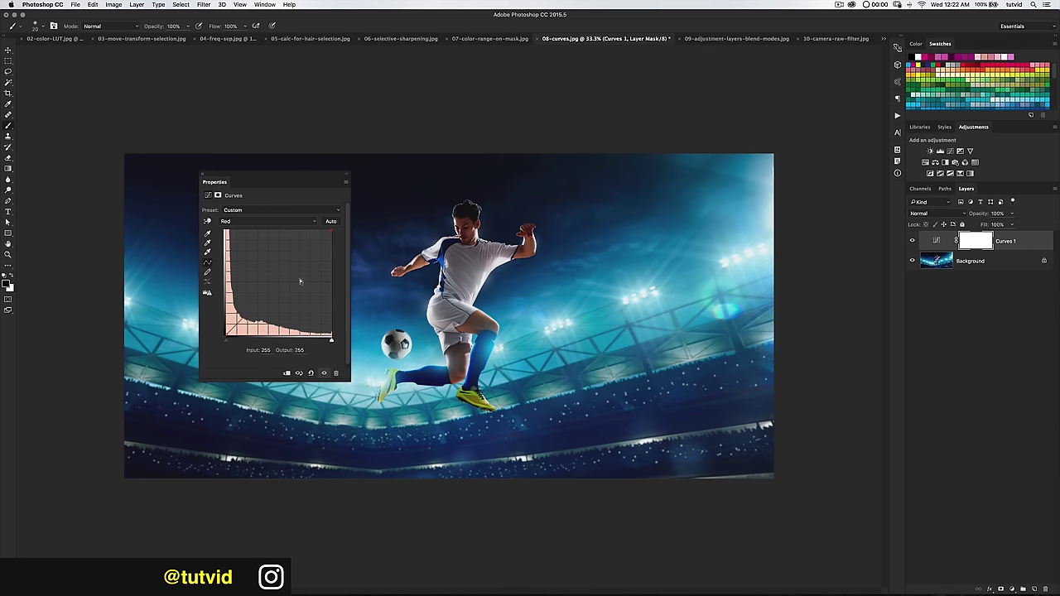
pyautogui.click(270, 263)
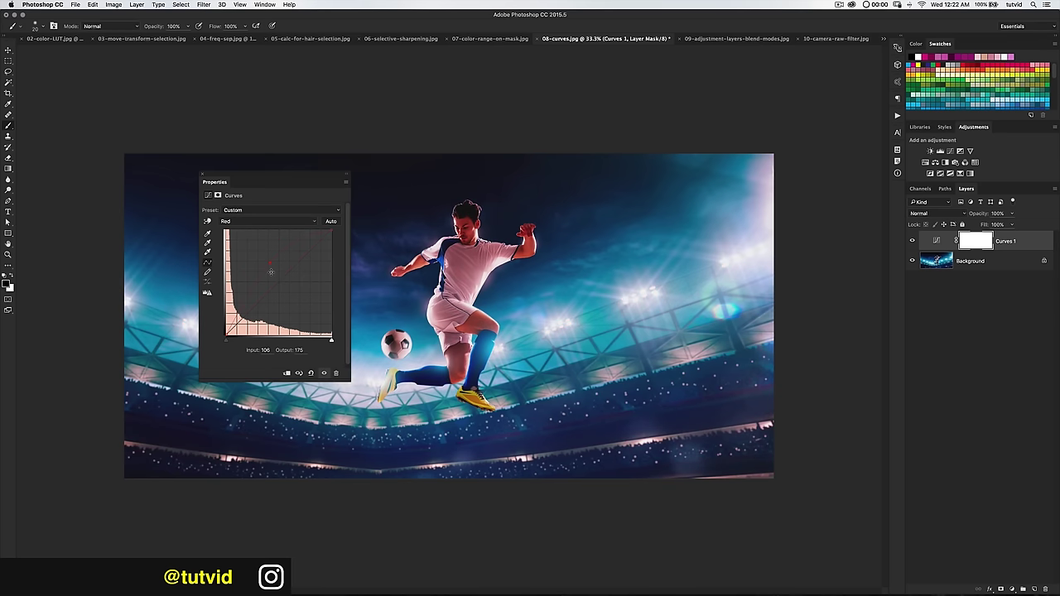
pyautogui.moveTo(270, 262)
pyautogui.mouseDown()
pyautogui.moveTo(295, 306)
pyautogui.moveTo(288, 260)
pyautogui.mouseUp()
# In the Green channel, lower a shadow point and add a brighter point at input 148, output 172
pyautogui.click(269, 221)
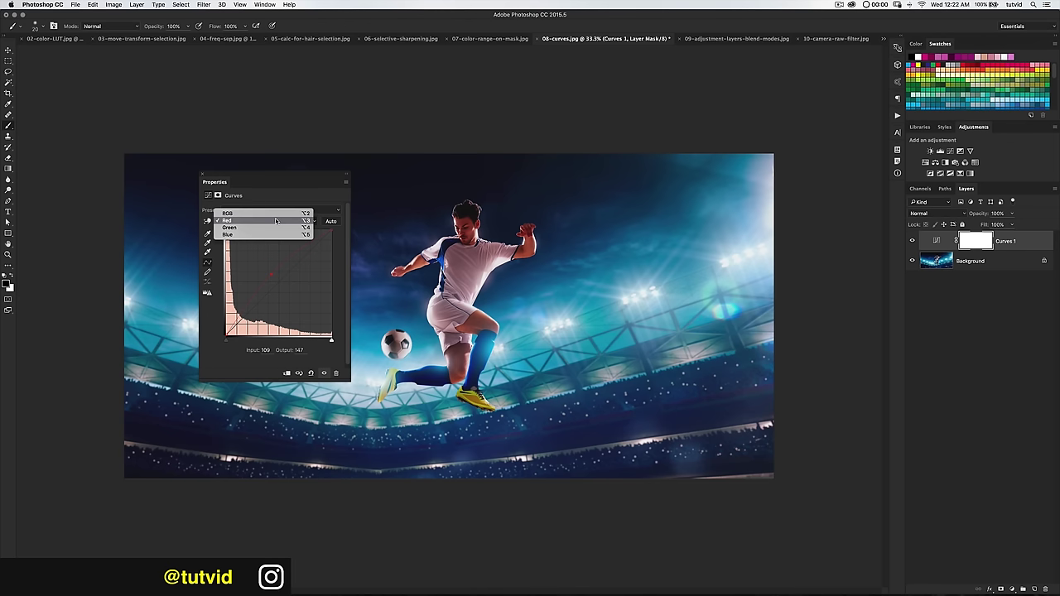
pyautogui.click(267, 233)
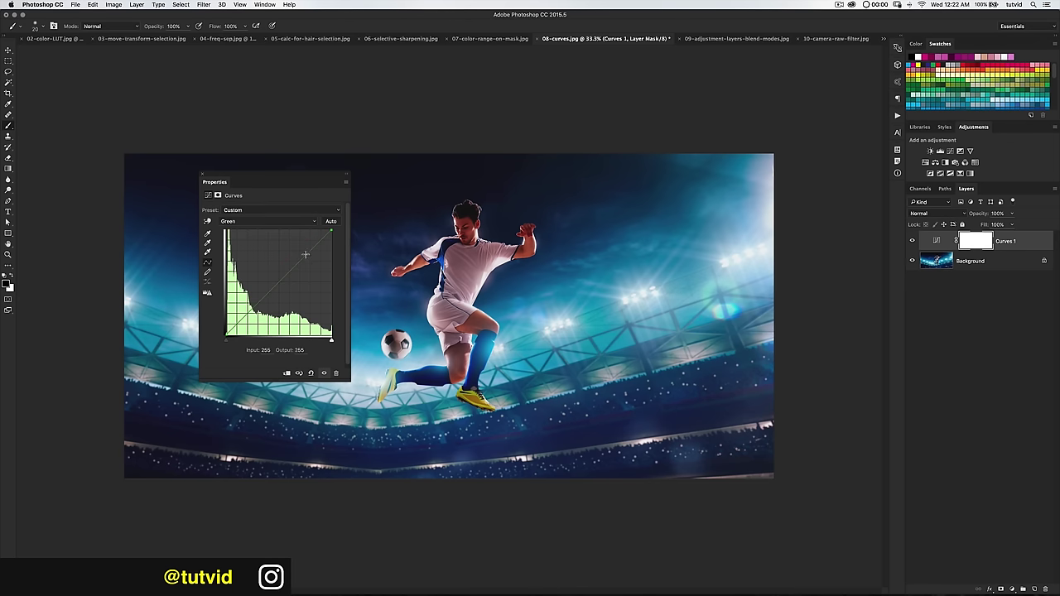
pyautogui.moveTo(277, 283); pyautogui.dragTo(251, 316)
pyautogui.moveTo(288, 274); pyautogui.dragTo(287, 264)
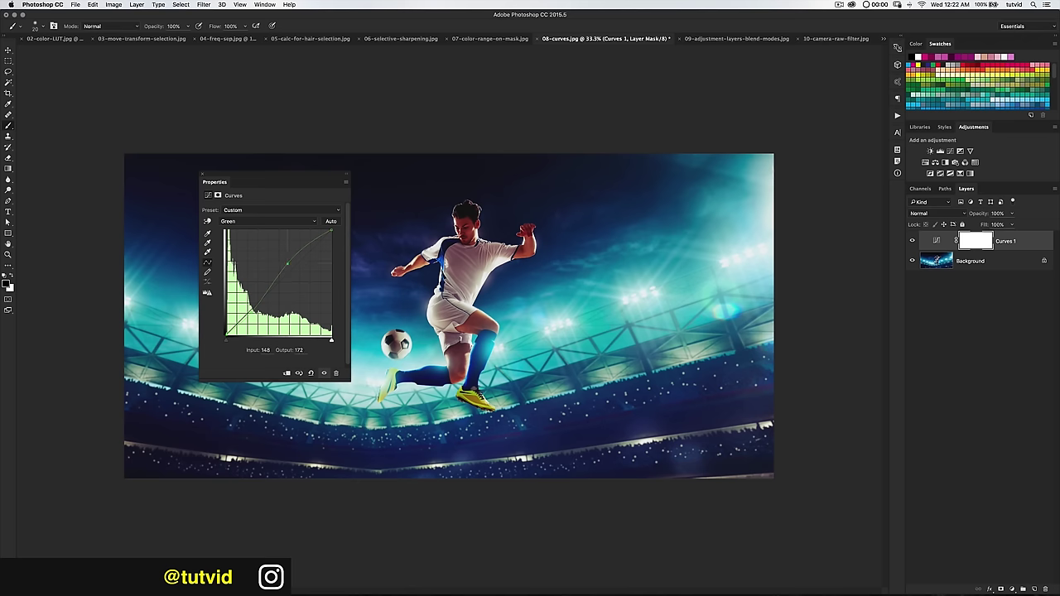
# In the Blue channel, adjust the curve with a point at input 185, output 180, and compare the color grade with the original
pyautogui.click(273, 222)
pyautogui.click(265, 232)
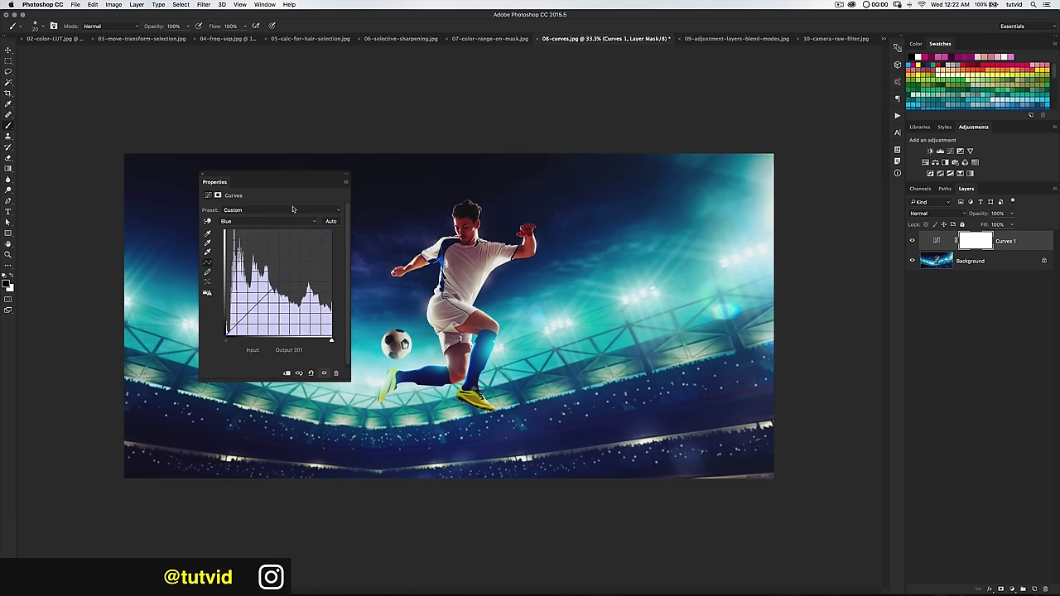
pyautogui.moveTo(267, 287); pyautogui.dragTo(243, 308)
pyautogui.click(913, 241)
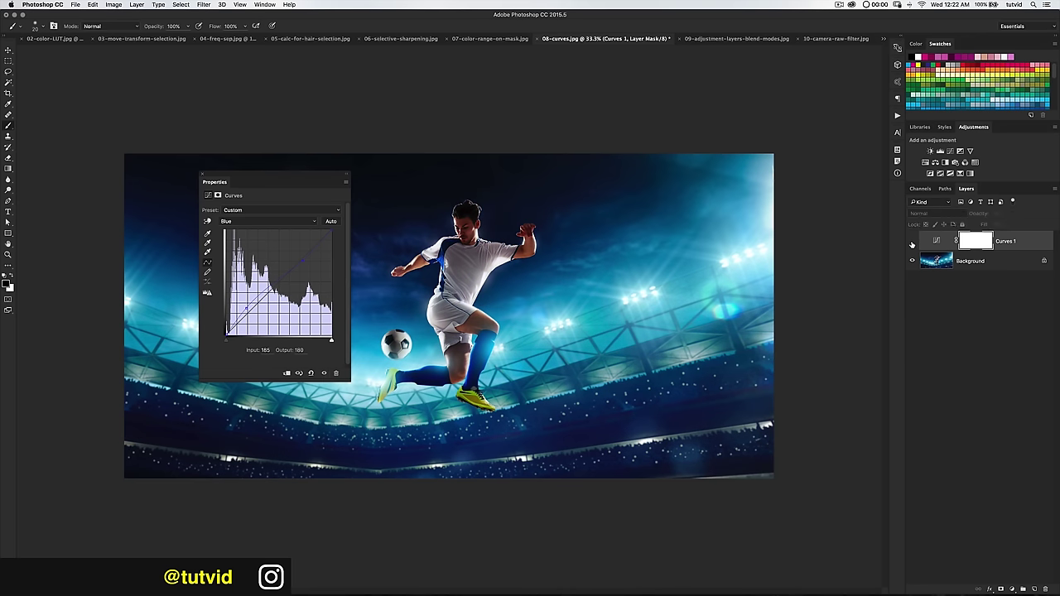
pyautogui.click(913, 241)
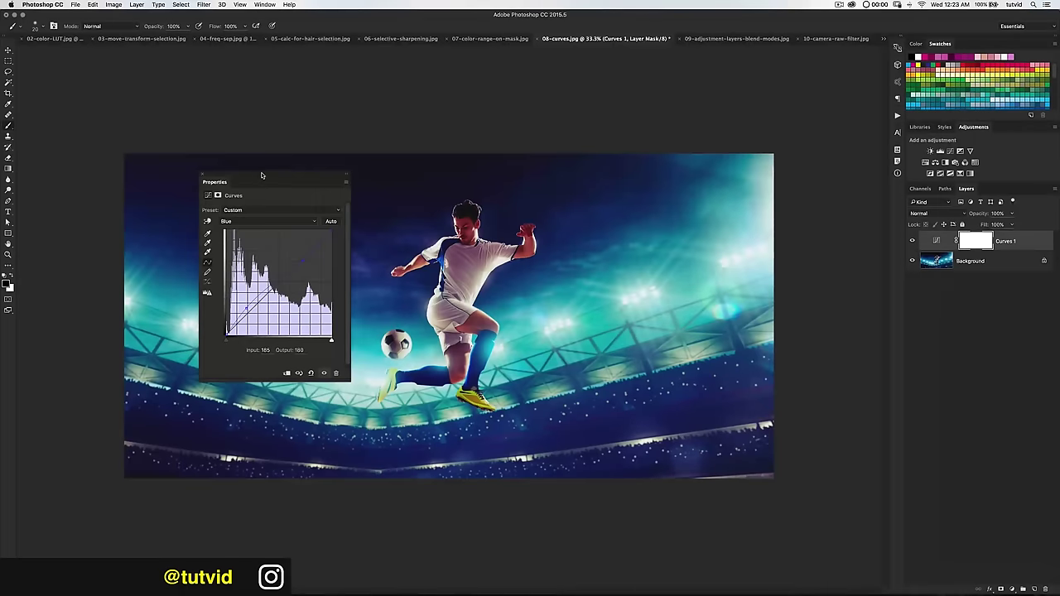
pyautogui.moveTo(261, 174); pyautogui.dragTo(896, 190)
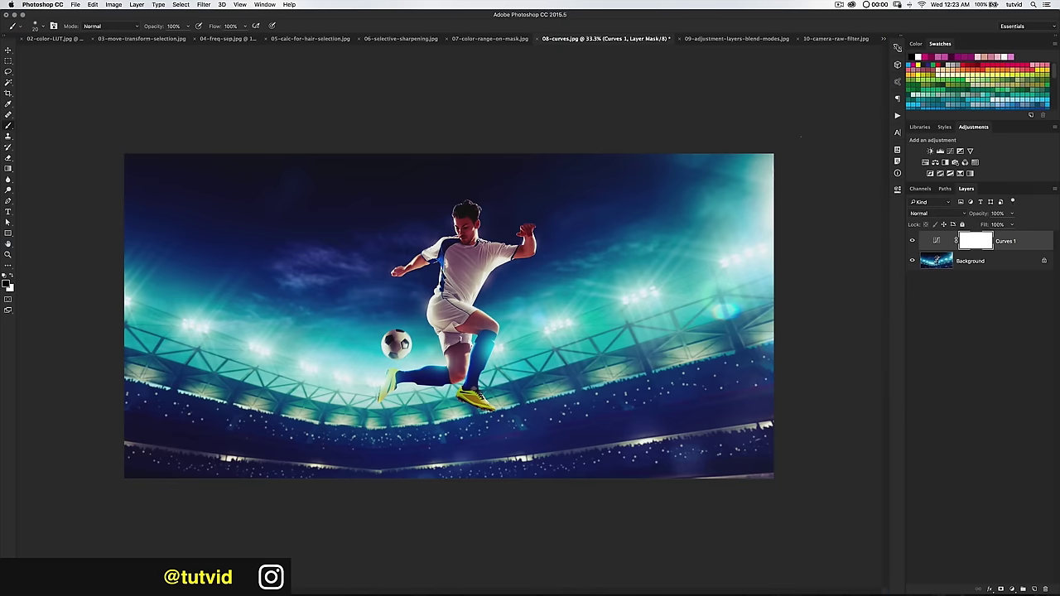
# In 09-adjustment-layers-blend-modes.jpg, add a Channel Mixer adjustment layer and set it to monochrome
pyautogui.click(748, 39)
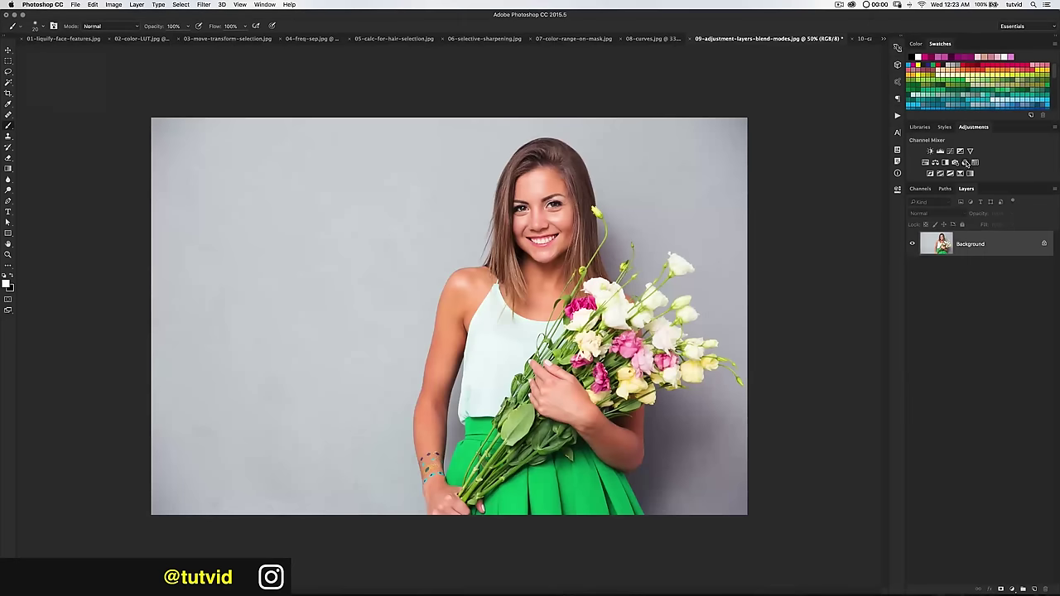
pyautogui.click(964, 162)
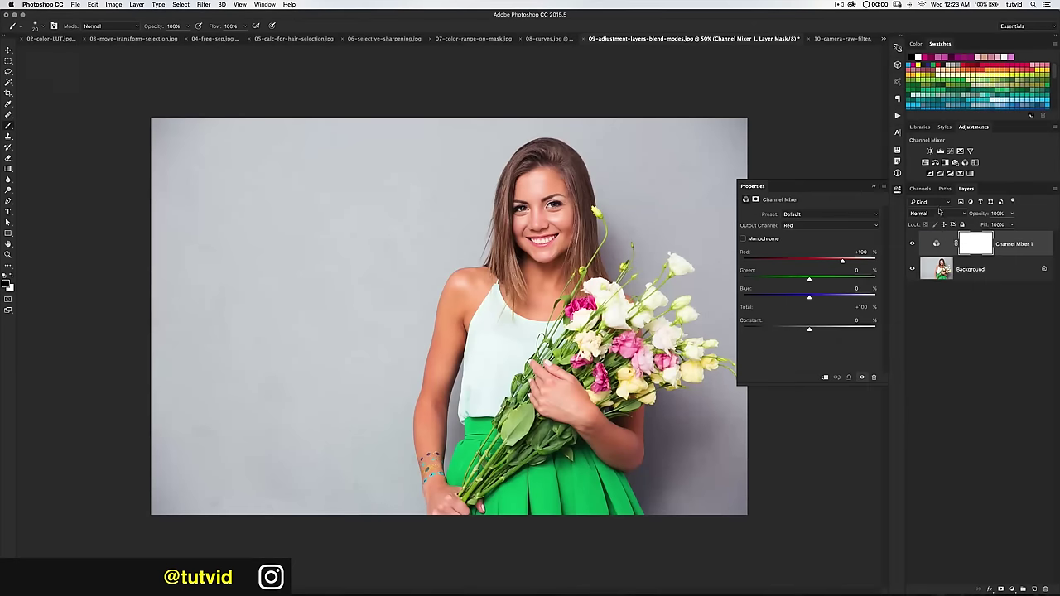
pyautogui.click(754, 239)
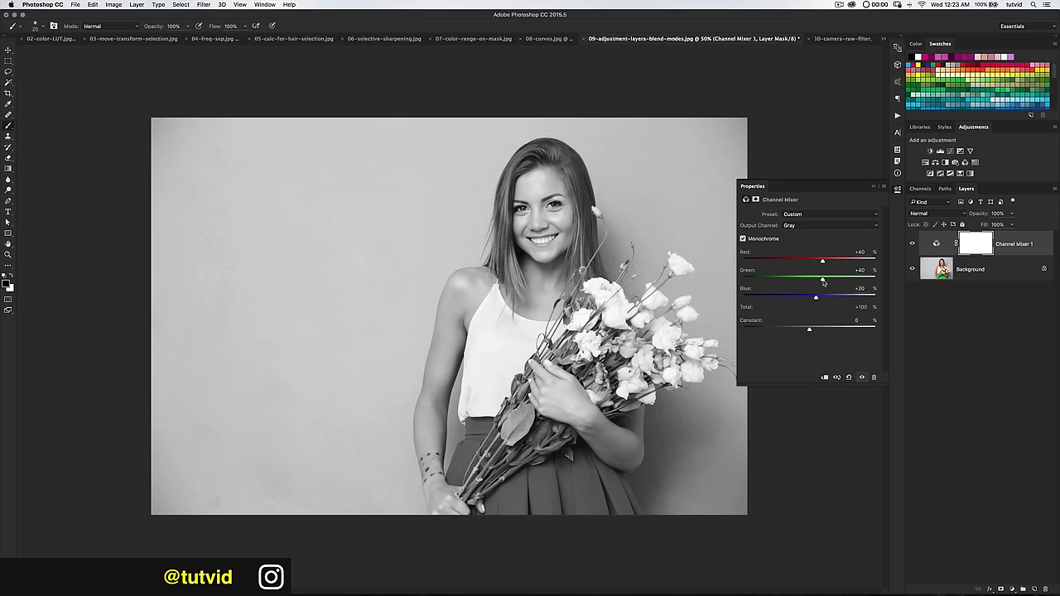
pyautogui.moveTo(817, 299)
pyautogui.mouseDown()
pyautogui.moveTo(827, 299)
pyautogui.moveTo(816, 299)
pyautogui.mouseUp()
# Set the Channel Mixer layer's blend mode to Multiply and try adjusting its opacity
pyautogui.click(934, 213)
pyautogui.click(925, 236)
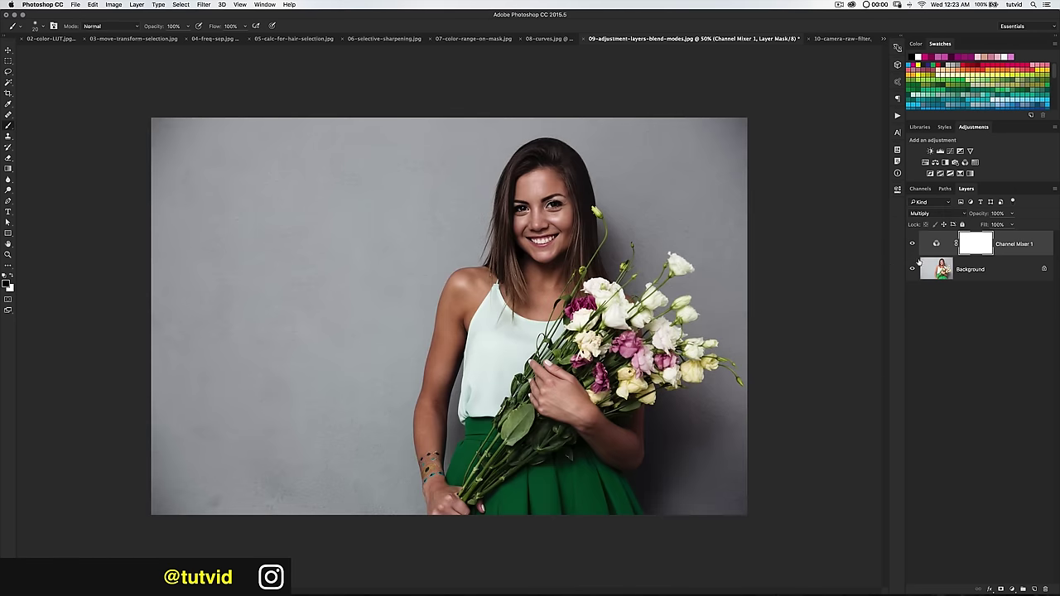
pyautogui.moveTo(981, 214); pyautogui.dragTo(977, 217)
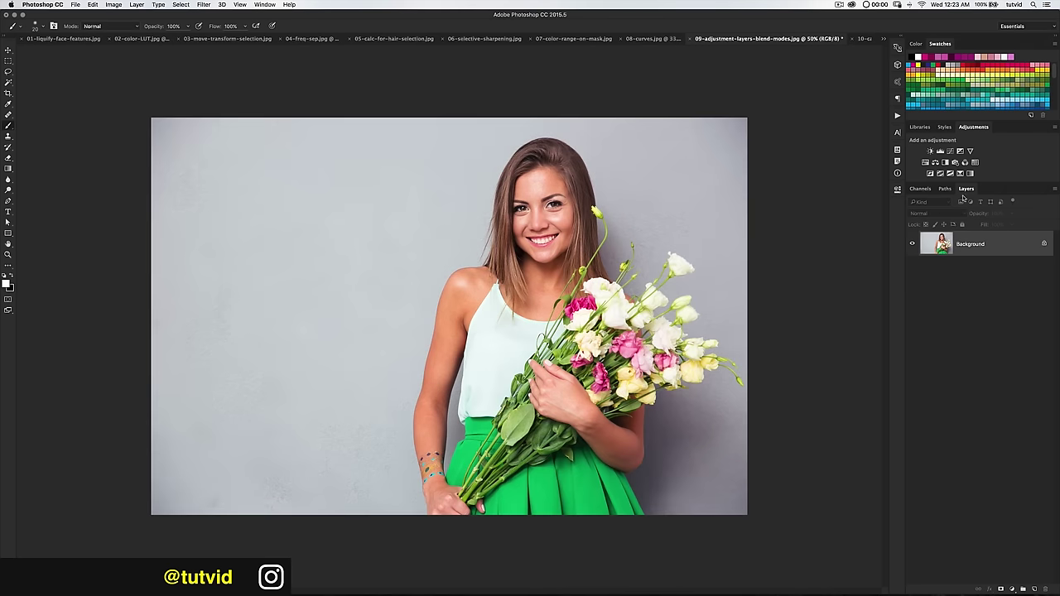
# Try a default Levels adjustment layer in Soft Light mode, and delete it after comparing the photo with and without it
pyautogui.click(940, 152)
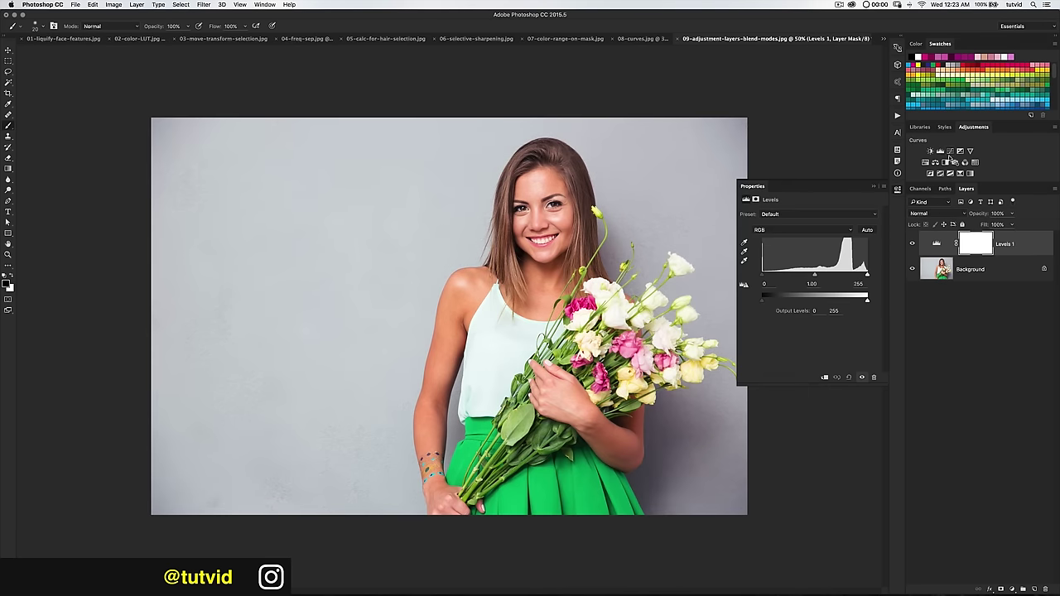
pyautogui.click(931, 214)
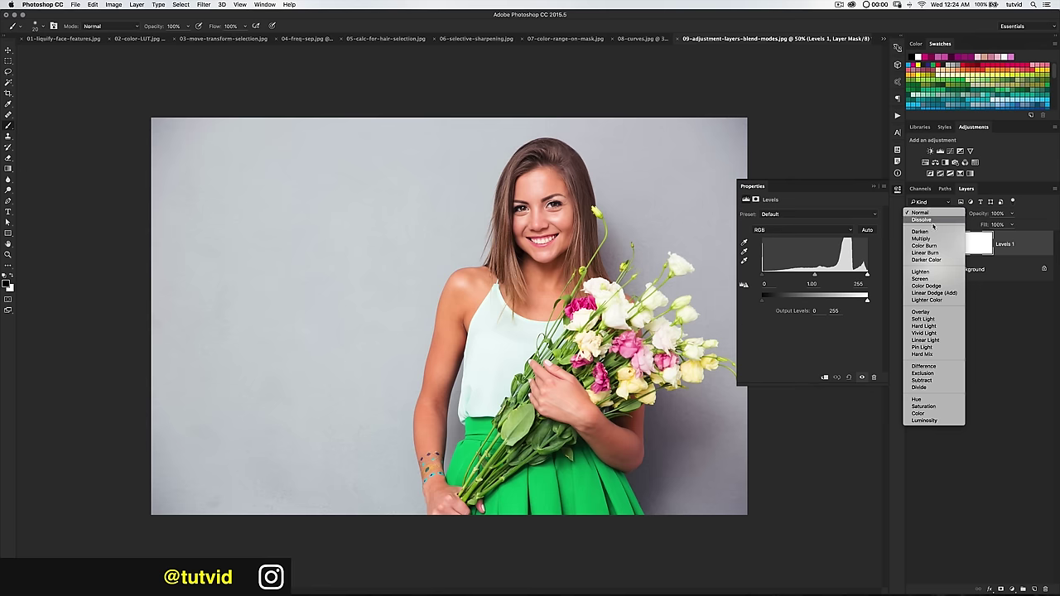
pyautogui.click(927, 320)
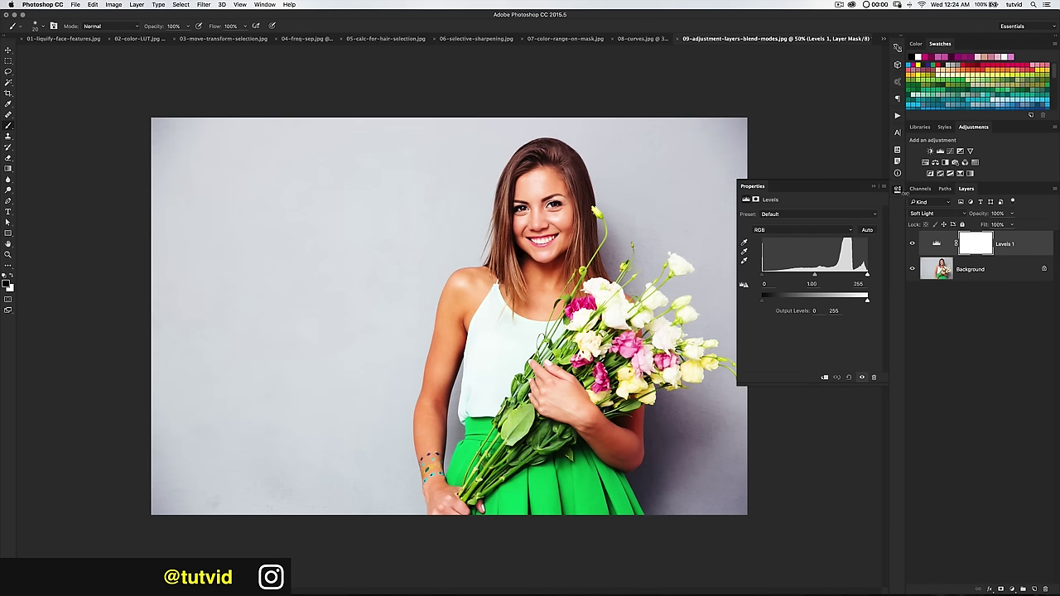
pyautogui.click(898, 190)
pyautogui.click(911, 244)
pyautogui.click(912, 245)
pyautogui.click(912, 244)
pyautogui.click(912, 243)
pyautogui.click(936, 243)
pyautogui.press('BackSpace')
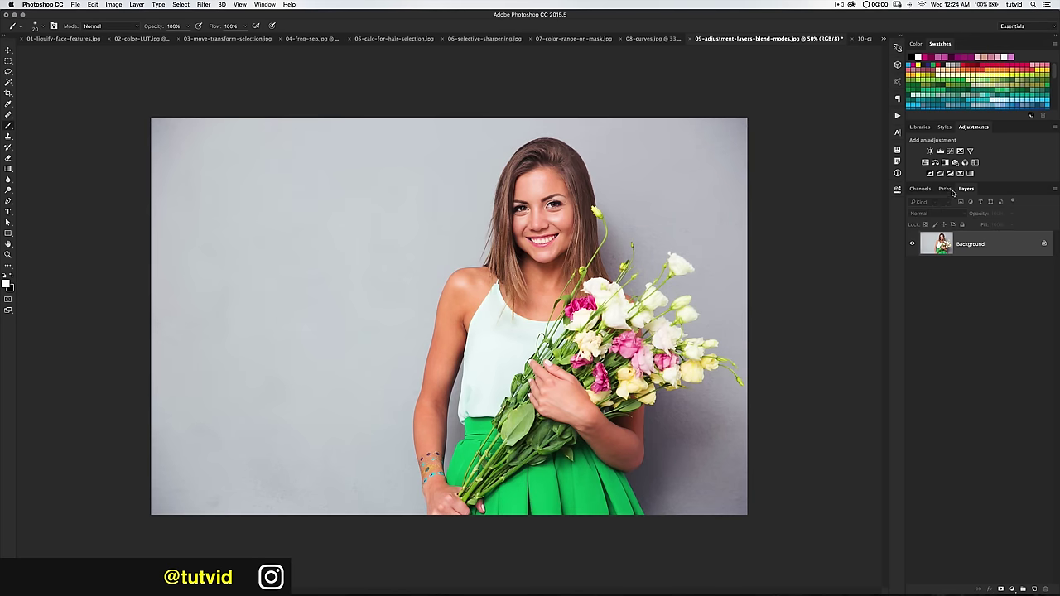
# Add a Gradient Map adjustment layer that uses the Blue-Beach Green gradient preset
pyautogui.click(971, 177)
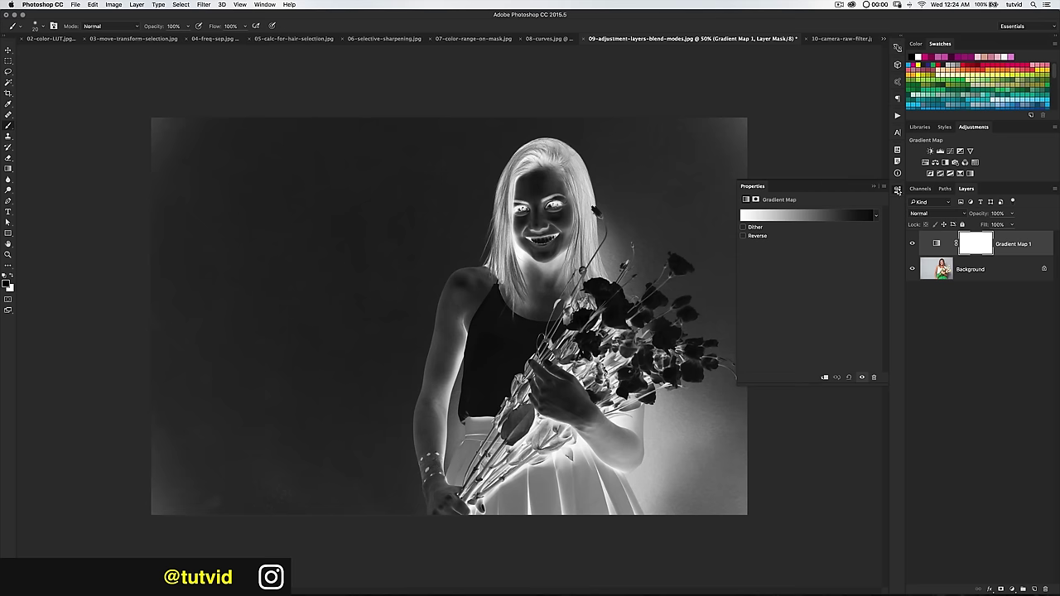
pyautogui.click(807, 217)
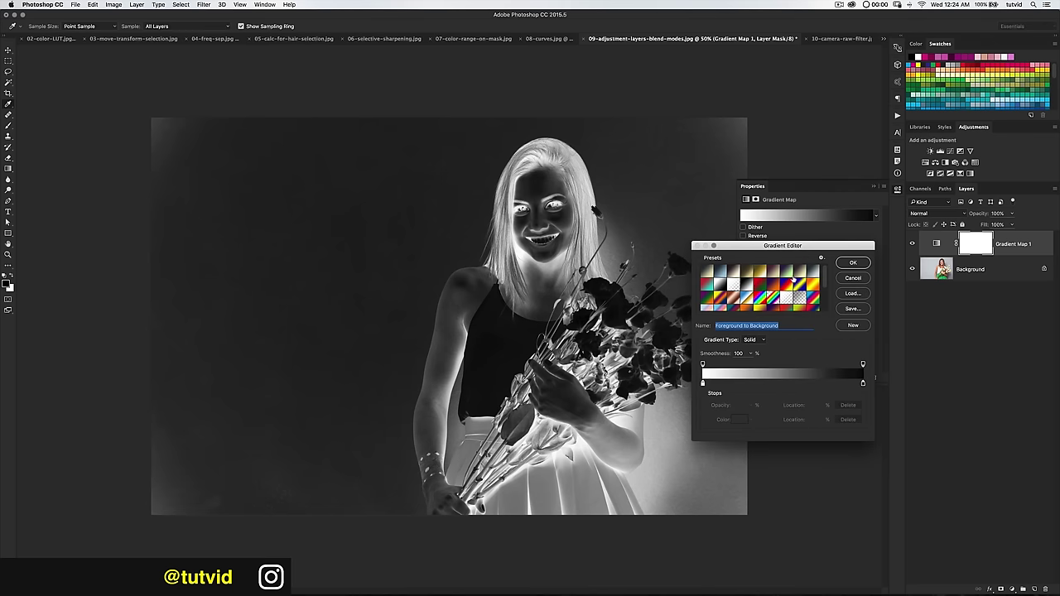
pyautogui.click(787, 274)
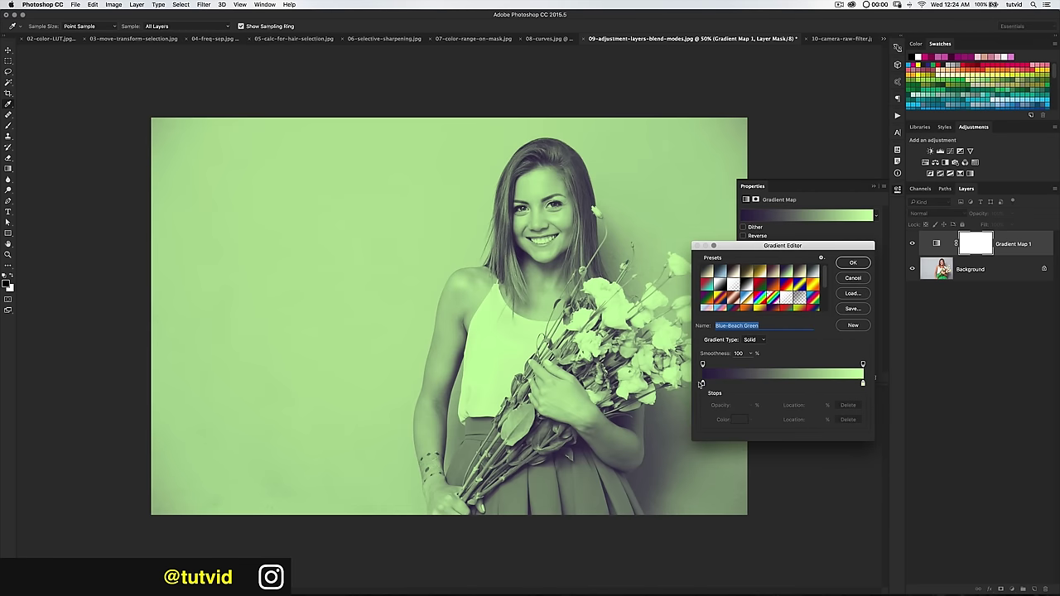
pyautogui.click(852, 262)
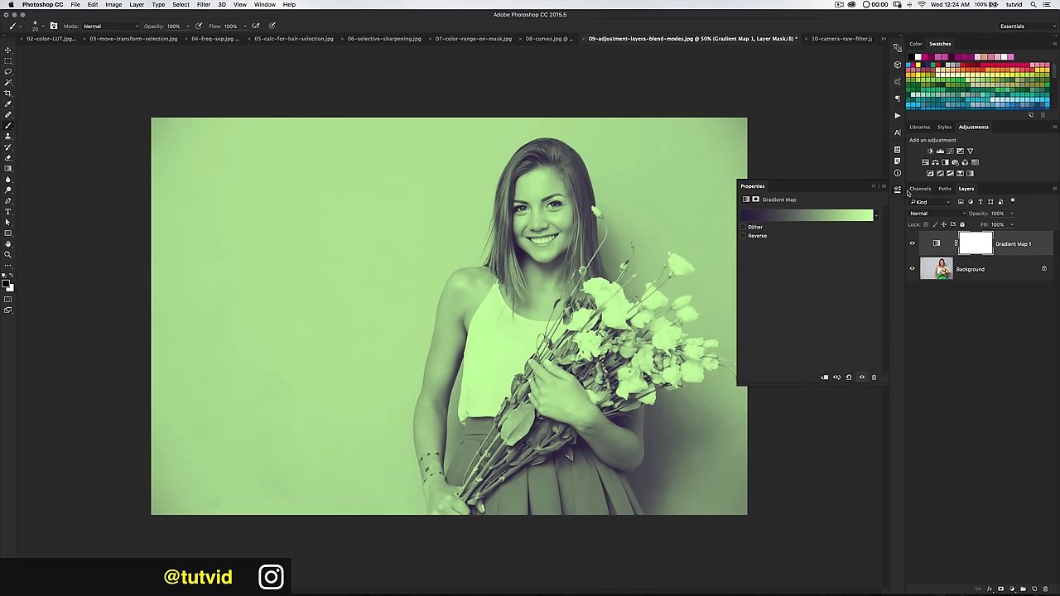
# Blend the Gradient Map layer with Soft Light, and delete the layer after comparing the photo with and without it
pyautogui.click(897, 189)
pyautogui.click(940, 213)
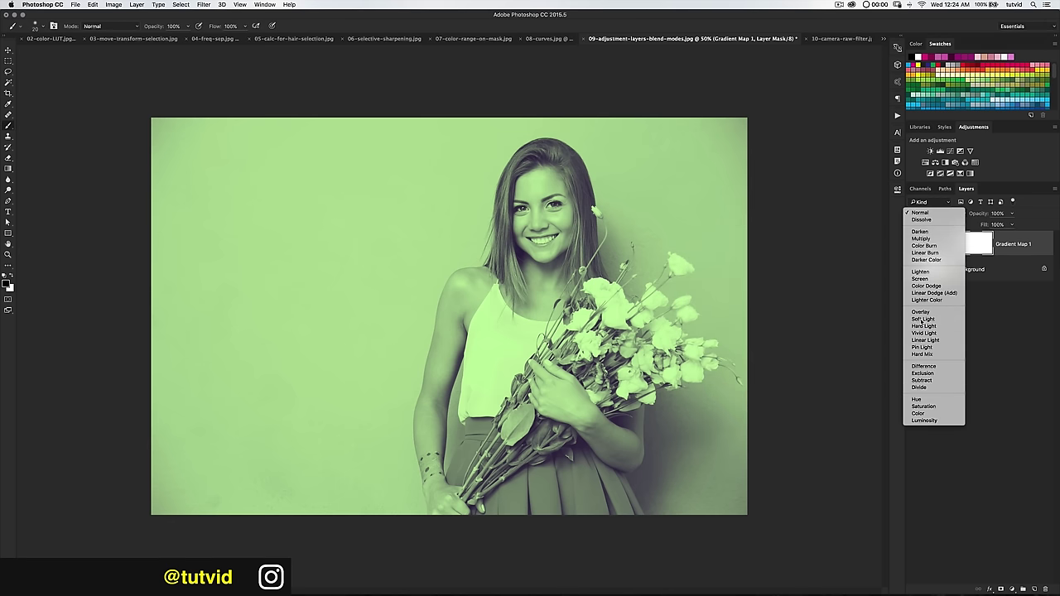
pyautogui.click(921, 320)
pyautogui.click(914, 243)
pyautogui.click(912, 245)
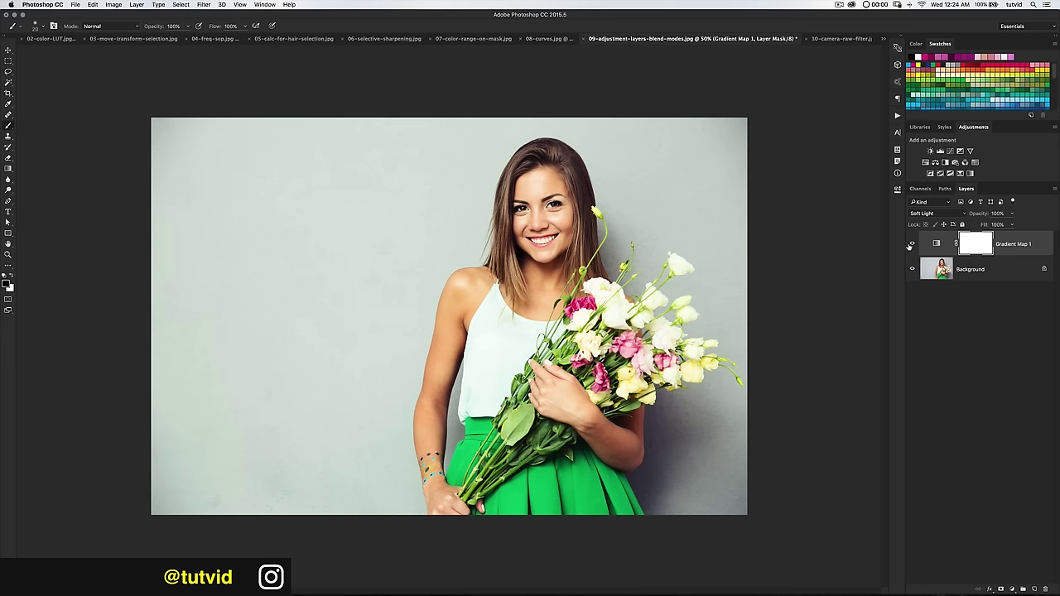
pyautogui.click(912, 243)
pyautogui.click(912, 244)
pyautogui.click(937, 243)
pyautogui.press('BackSpace')
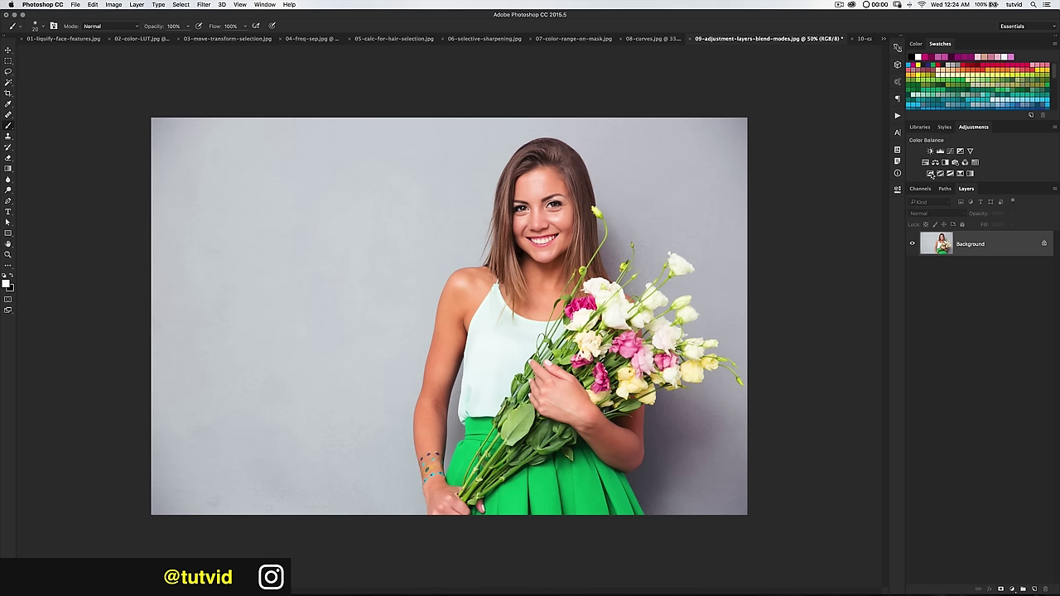
# Add a Solid Color fill layer above the photo in a saturated blue
pyautogui.click(136, 5)
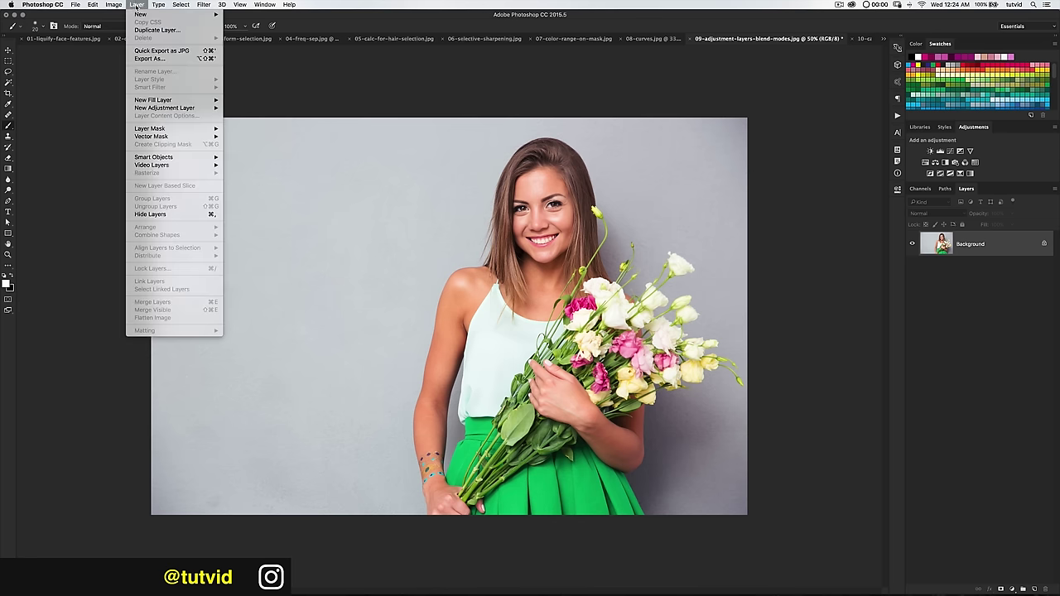
pyautogui.moveTo(176, 101)
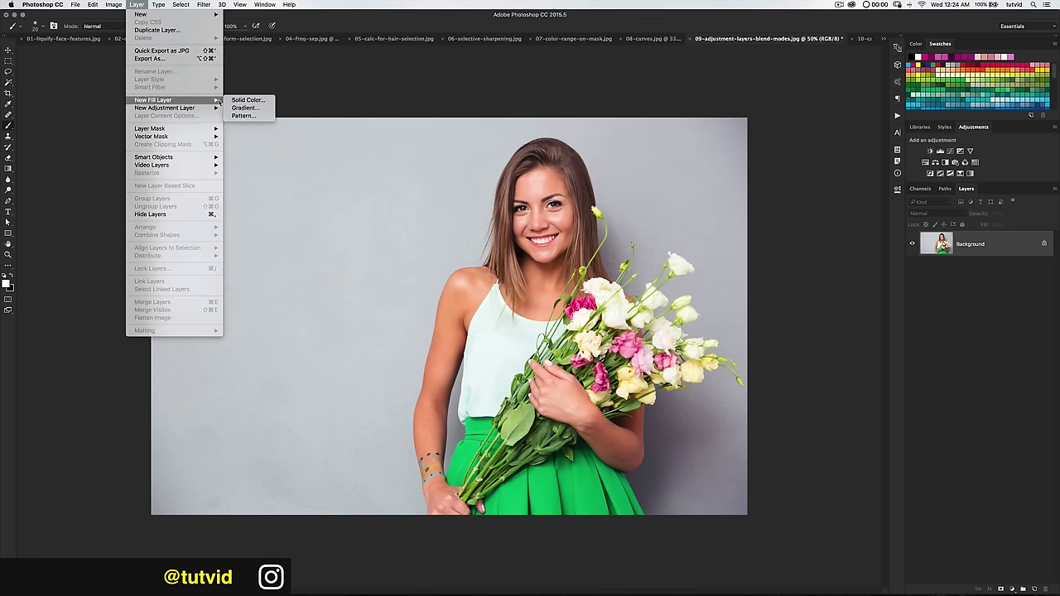
pyautogui.click(240, 100)
pyautogui.click(663, 249)
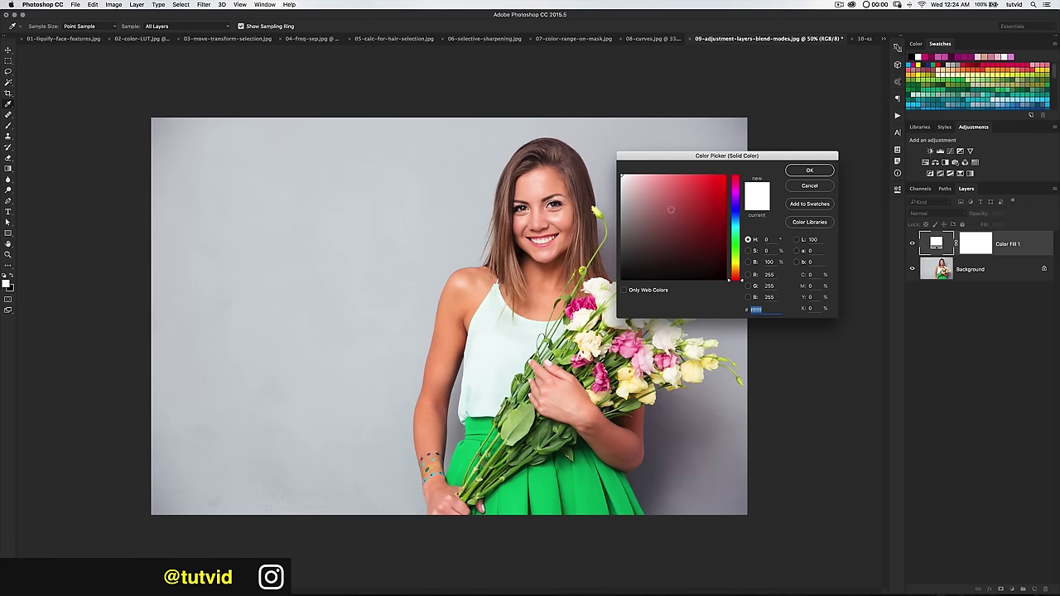
pyautogui.moveTo(736, 178); pyautogui.dragTo(739, 215)
pyautogui.moveTo(703, 179); pyautogui.dragTo(717, 183)
pyautogui.click(810, 169)
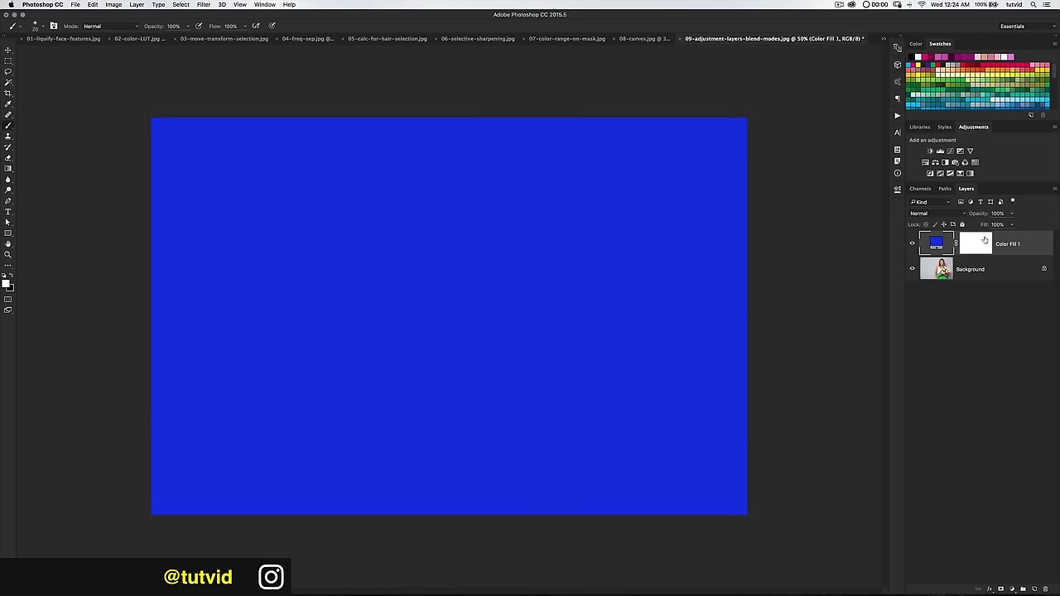
# Set the blue fill layer's blend mode to Hue and invert its mask to black
pyautogui.click(949, 214)
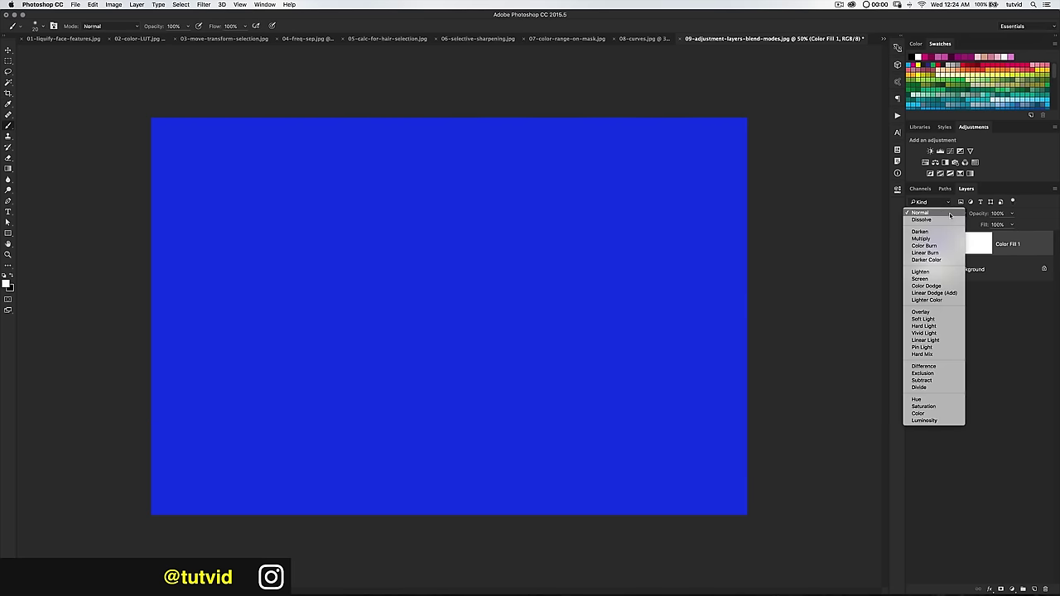
pyautogui.click(916, 400)
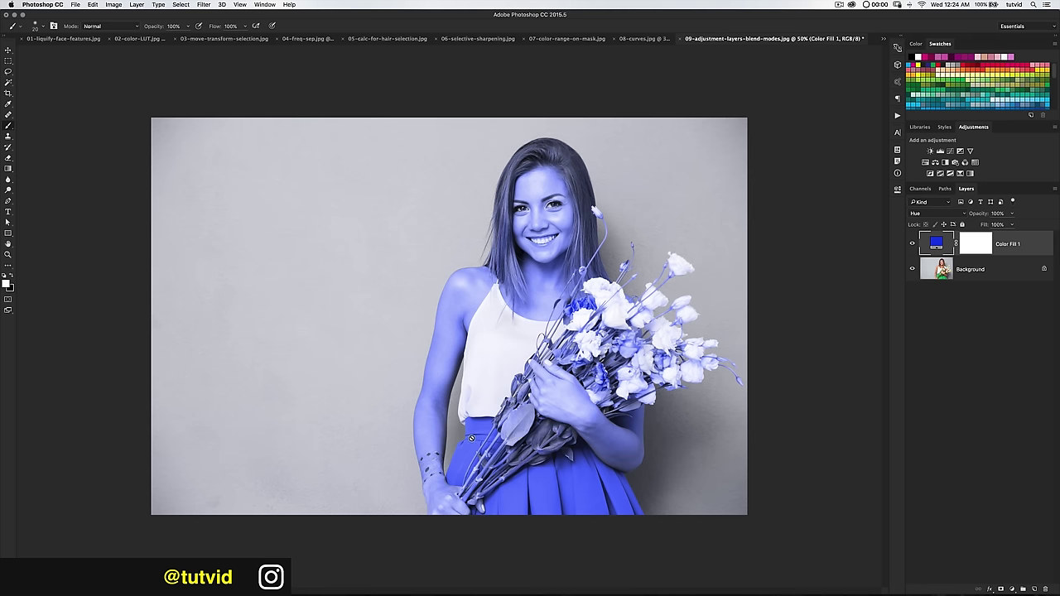
pyautogui.click(970, 247)
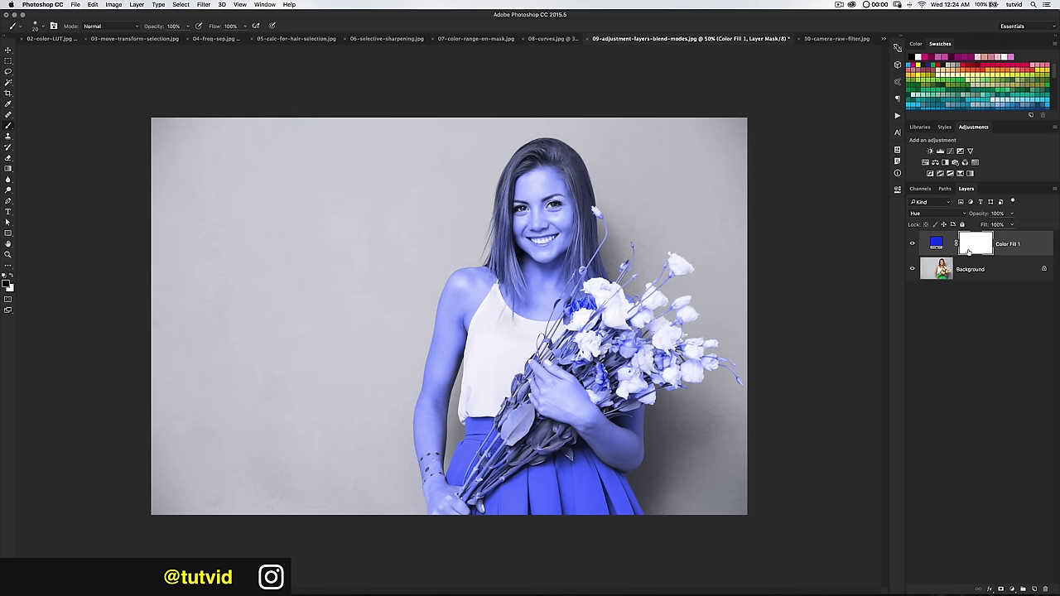
pyautogui.press('super+i')
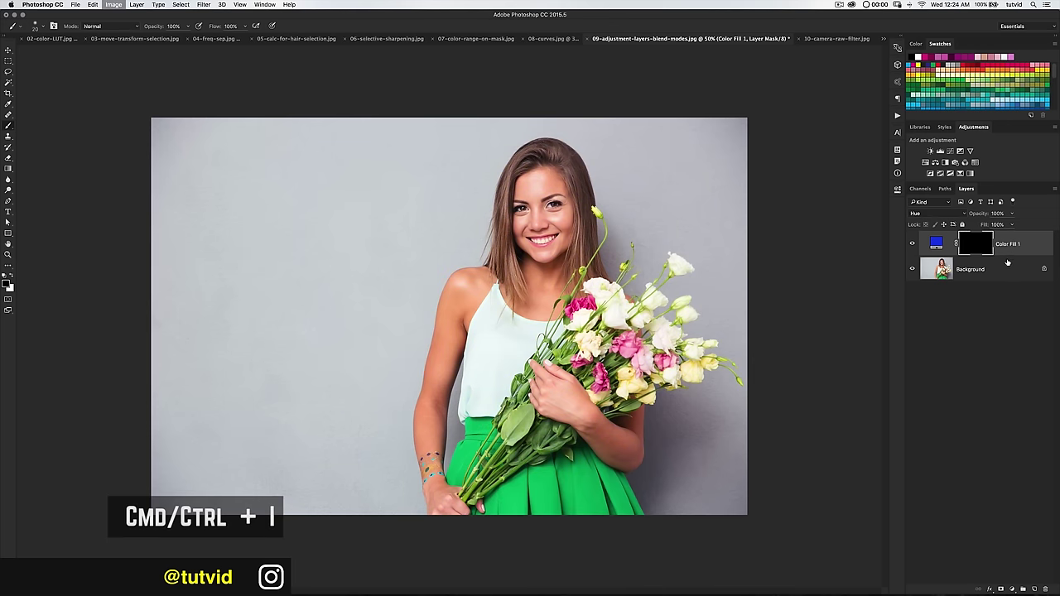
# Paint white on the fill layer's mask with an enlarged brush over the skirt's waistband and front to recolor it blue
pyautogui.press('z')
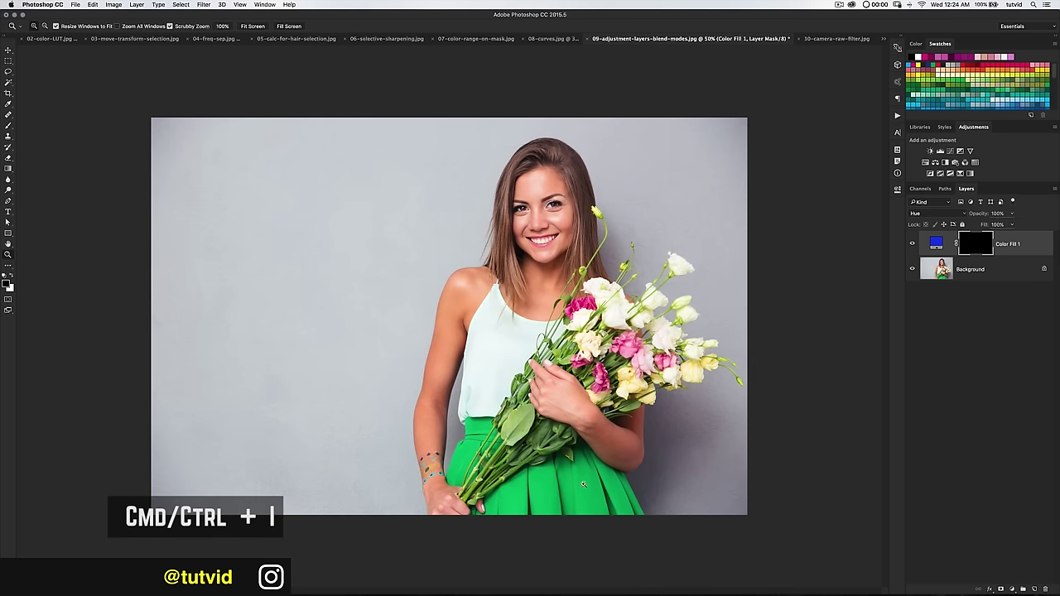
pyautogui.click(551, 368)
pyautogui.click(550, 368)
pyautogui.press('b')
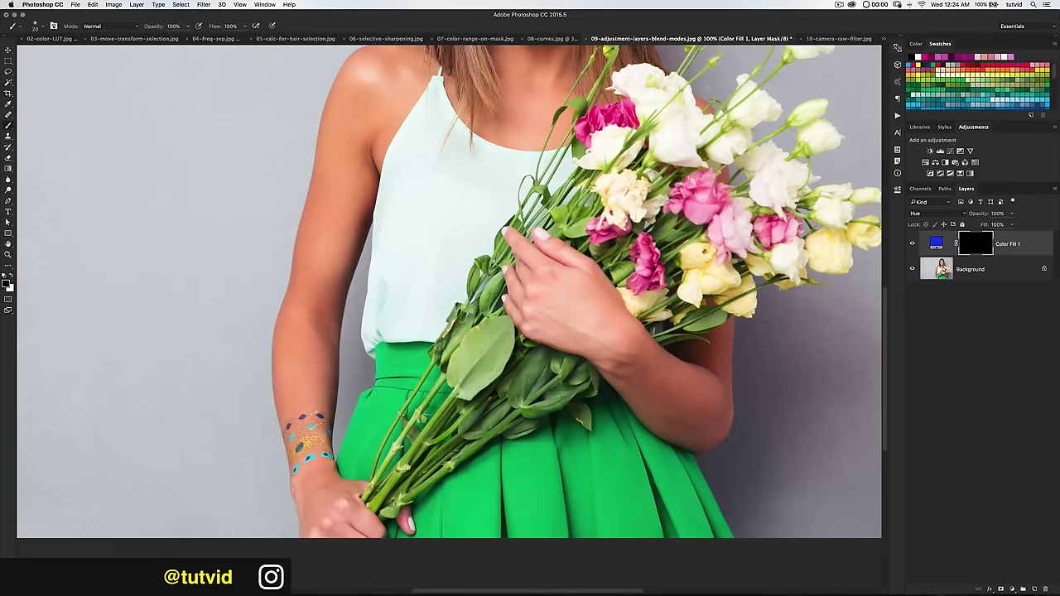
pyautogui.press('x')
pyautogui.press(']')
pyautogui.press(']')
pyautogui.moveTo(346, 460)
pyautogui.mouseDown()
pyautogui.moveTo(389, 364)
pyautogui.moveTo(377, 352)
pyautogui.moveTo(426, 360)
pyautogui.moveTo(387, 418)
pyautogui.mouseUp()
pyautogui.moveTo(368, 457)
pyautogui.mouseDown()
pyautogui.moveTo(361, 470)
pyautogui.moveTo(421, 382)
pyautogui.mouseUp()
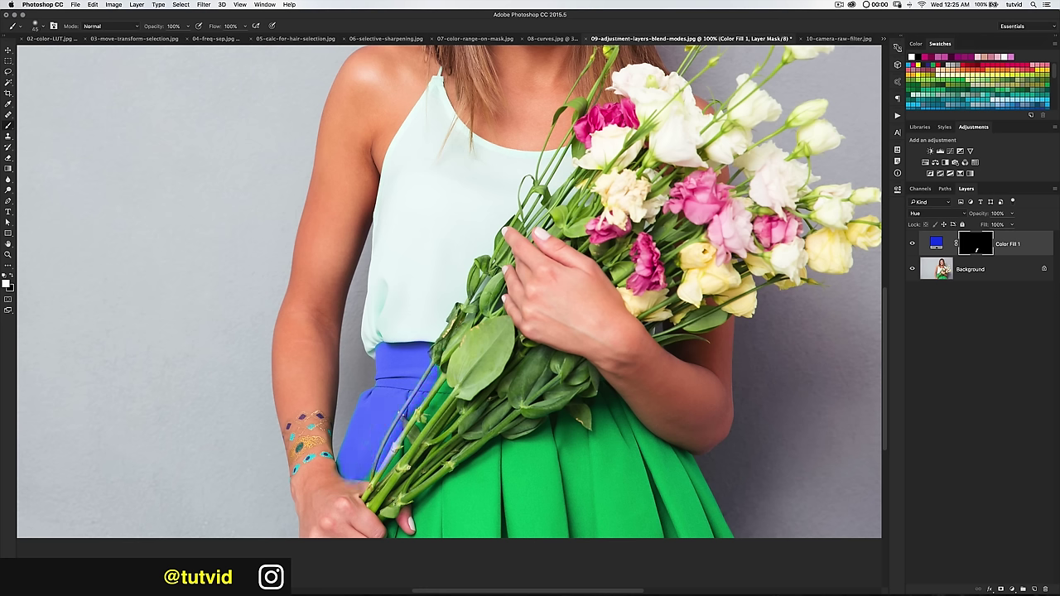
pyautogui.moveTo(432, 409); pyautogui.dragTo(447, 387)
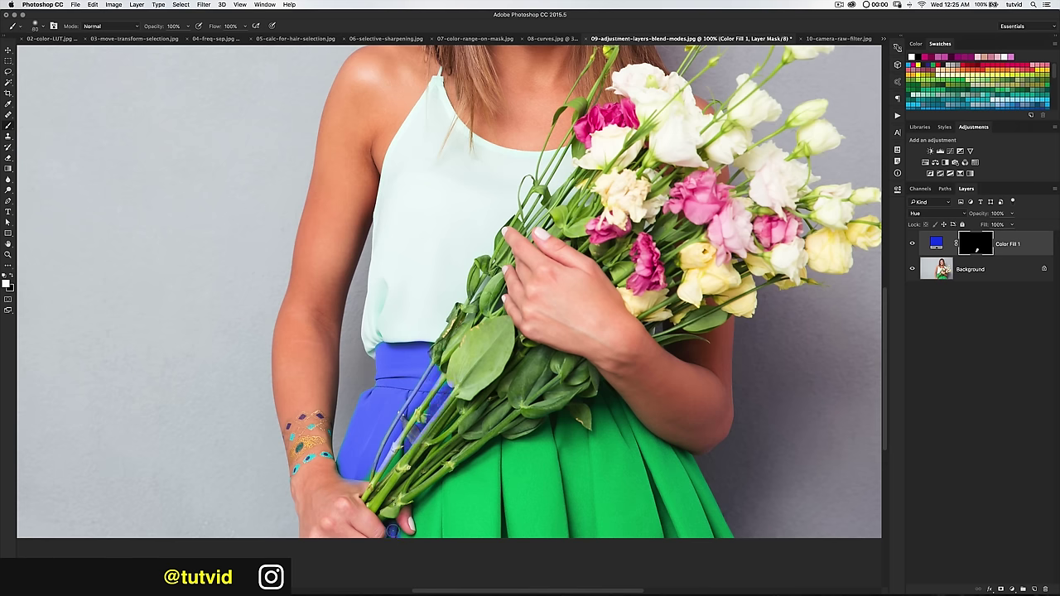
pyautogui.moveTo(412, 541)
pyautogui.mouseDown()
pyautogui.moveTo(423, 534)
pyautogui.moveTo(423, 508)
pyautogui.mouseUp()
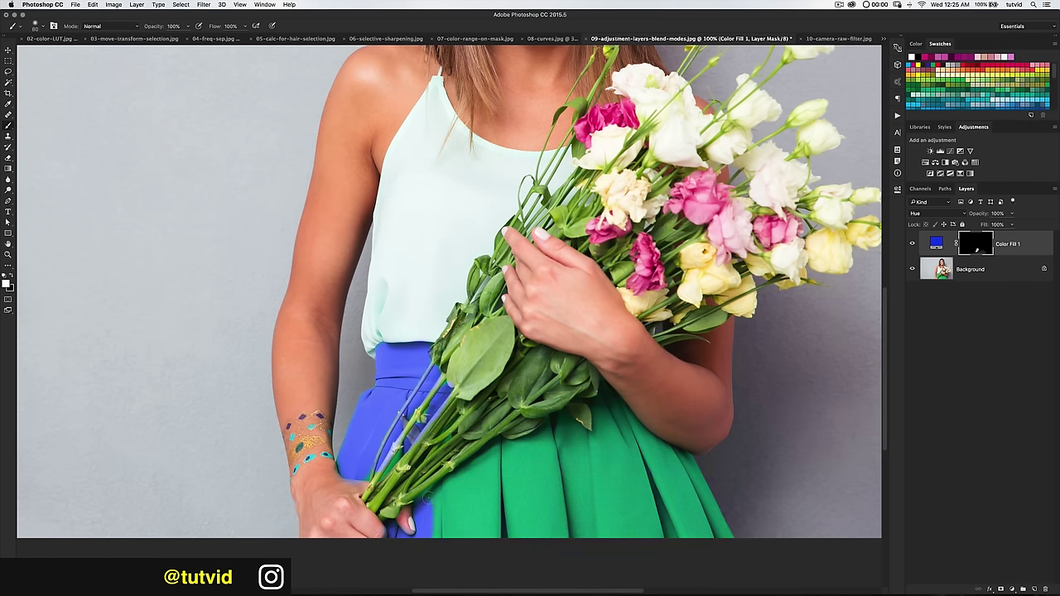
# Compare the whole photo with and without the blue skirt recoloring
pyautogui.press('super+minus')
pyautogui.press('super+minus')
pyautogui.press('v')
pyautogui.click(912, 243)
pyautogui.click(912, 243)
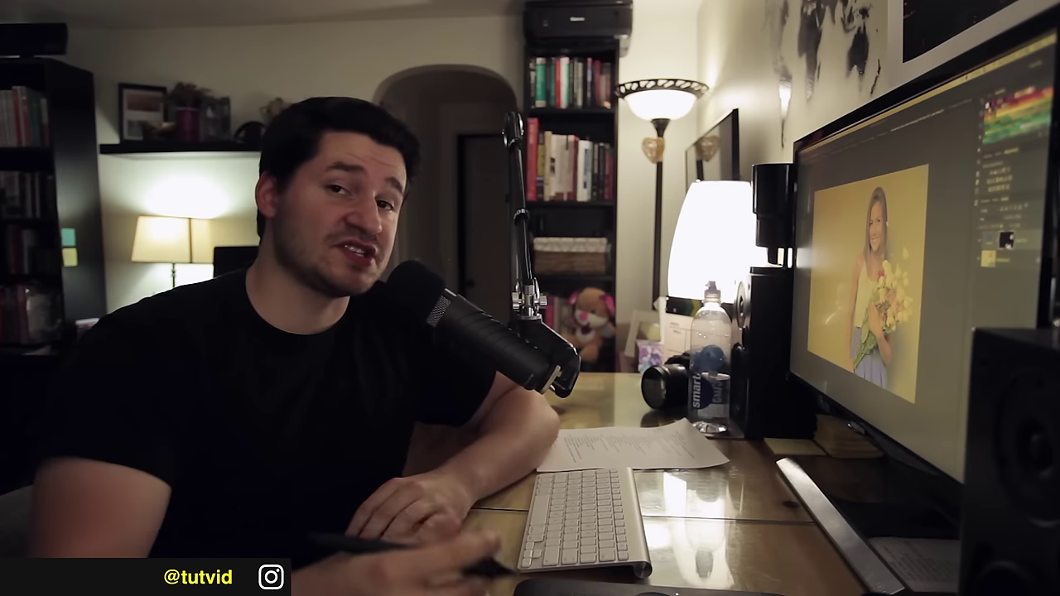